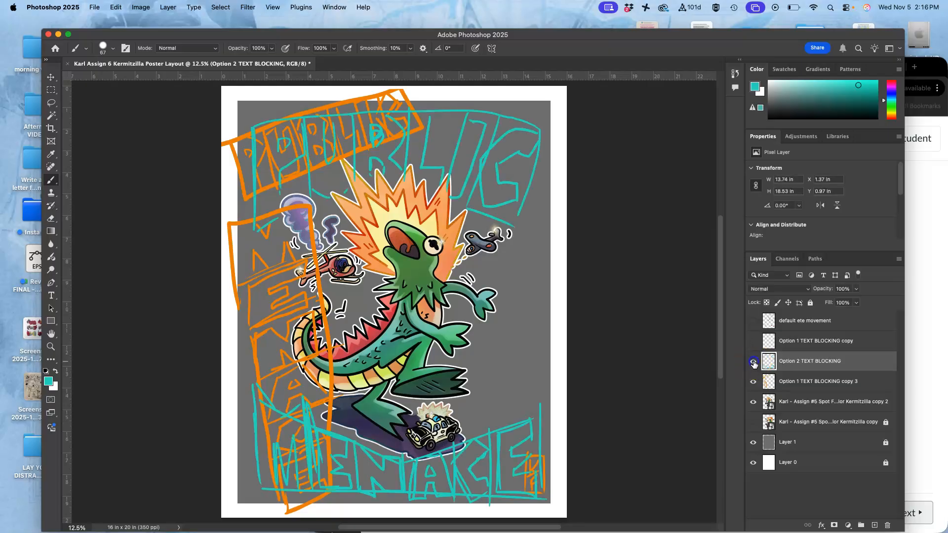
Step: Hide the orange Option 1 TEXT BLOCKING copy 3 layer so only the Option 2 text blocking shows
{"action": "left_click", "coordinate": [752, 382]}
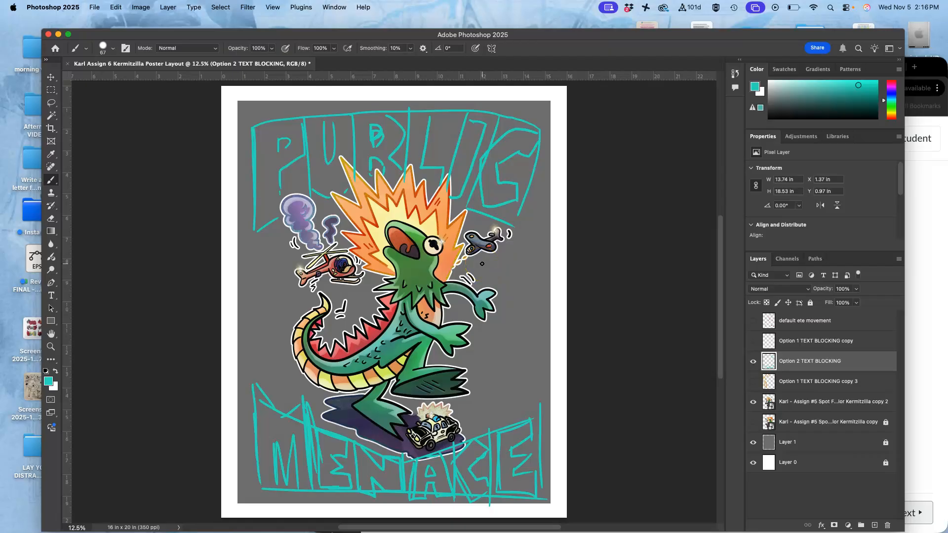
Step: Open the PUBLIC MENACE reference images from the Assignment #6 folder in Preview and compare them with the layout
{"action": "key", "text": "F11"}
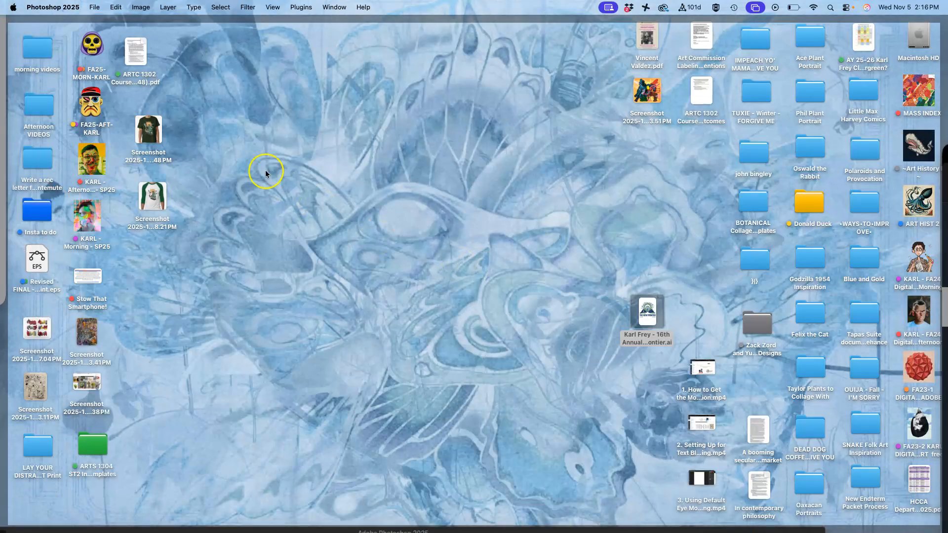
{"action": "double_click", "coordinate": [92, 106]}
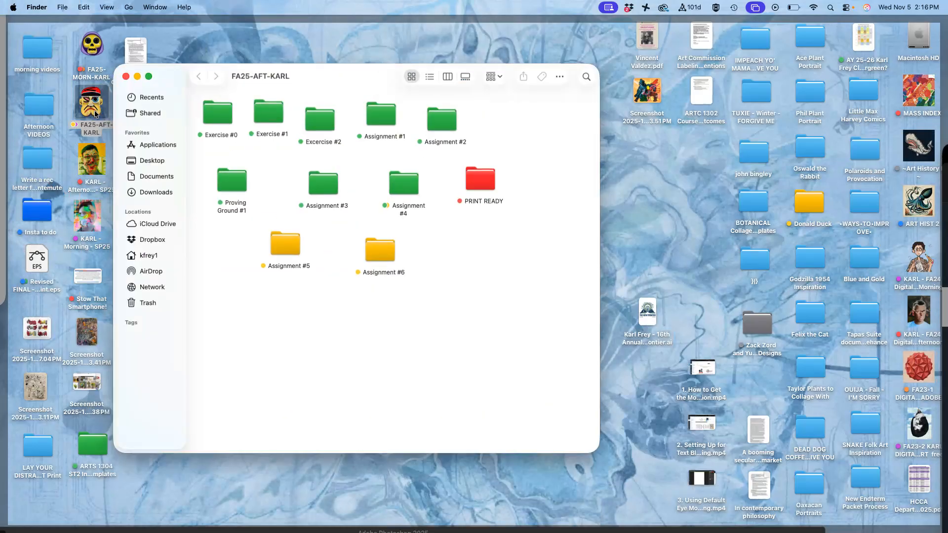
{"action": "double_click", "coordinate": [381, 246]}
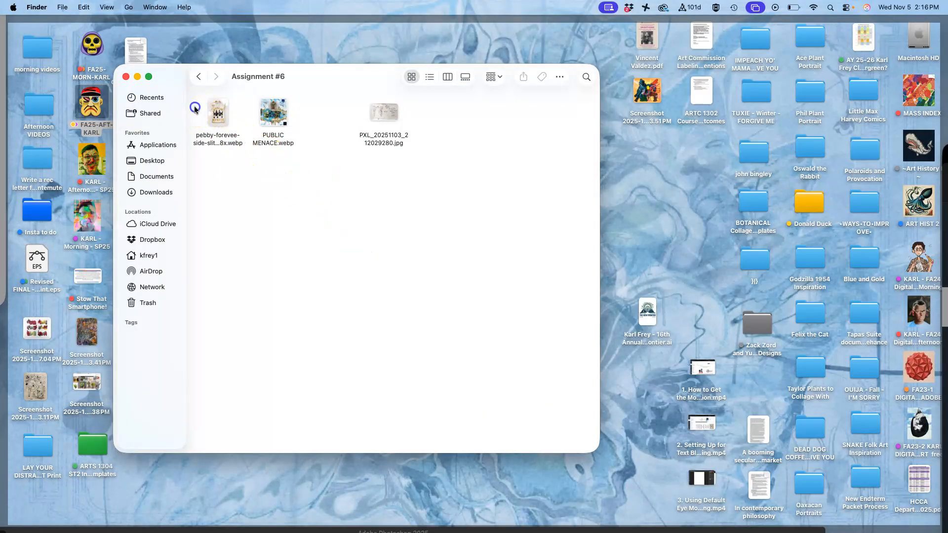
{"action": "left_click_drag", "start_coordinate": [195, 108], "coordinate": [291, 119]}
{"action": "double_click", "coordinate": [285, 111]}
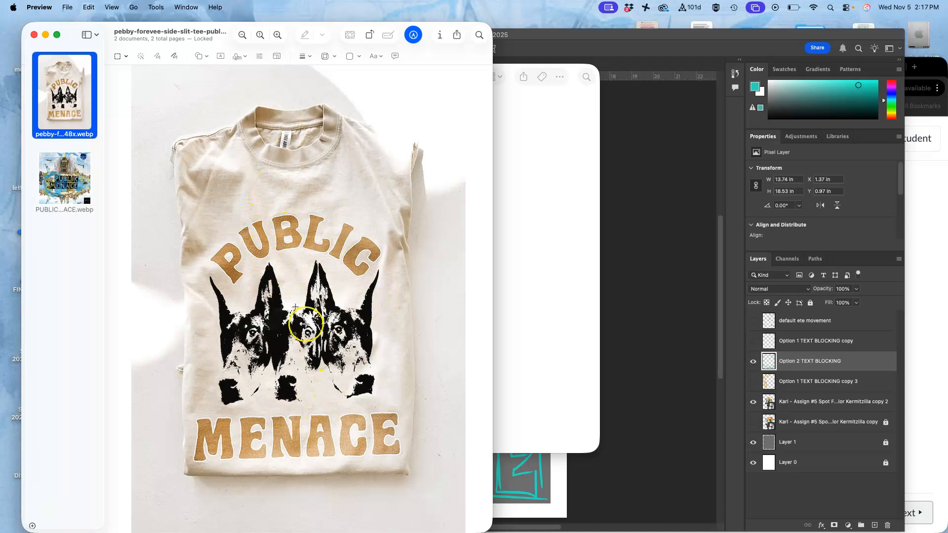
{"action": "left_click", "coordinate": [74, 190]}
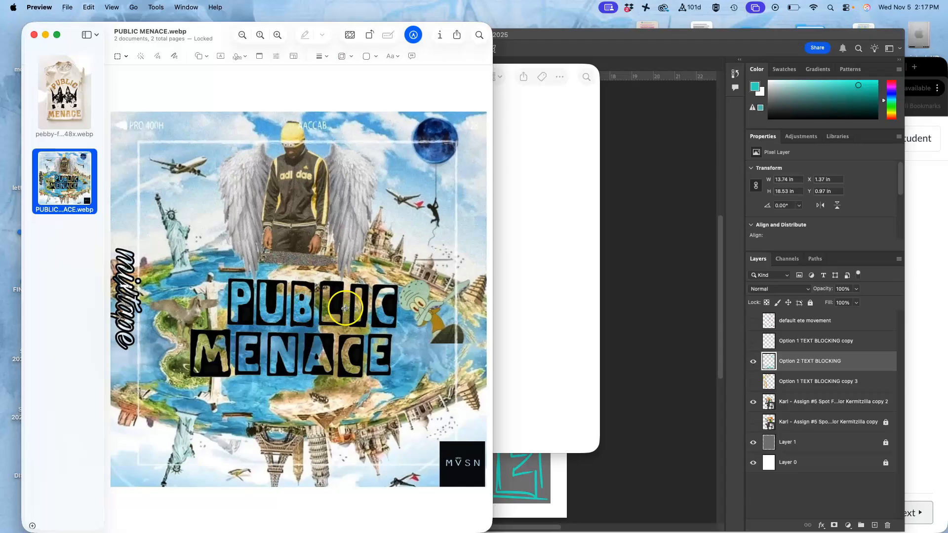
{"action": "left_click", "coordinate": [544, 469]}
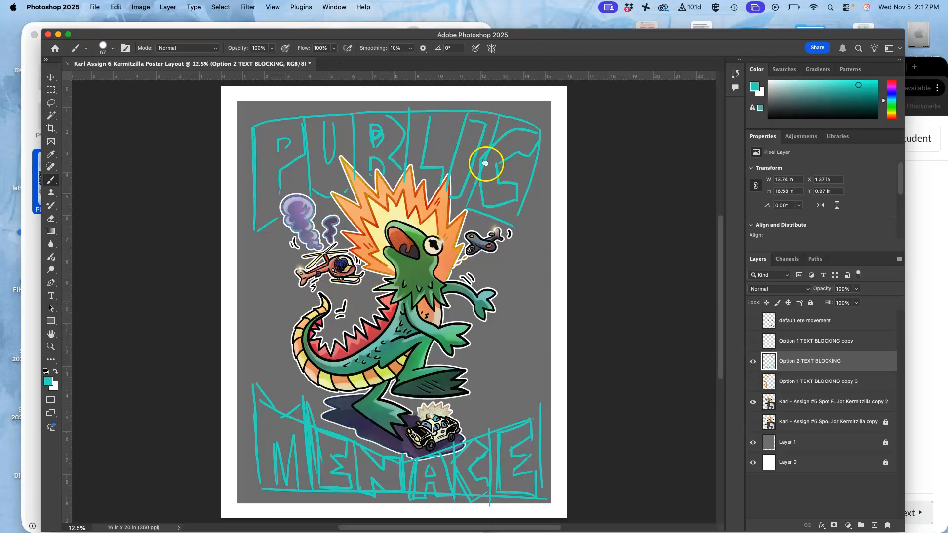
Step: Save the poster layout as a Photoshop document on the Desktop
{"action": "left_click", "coordinate": [94, 6]}
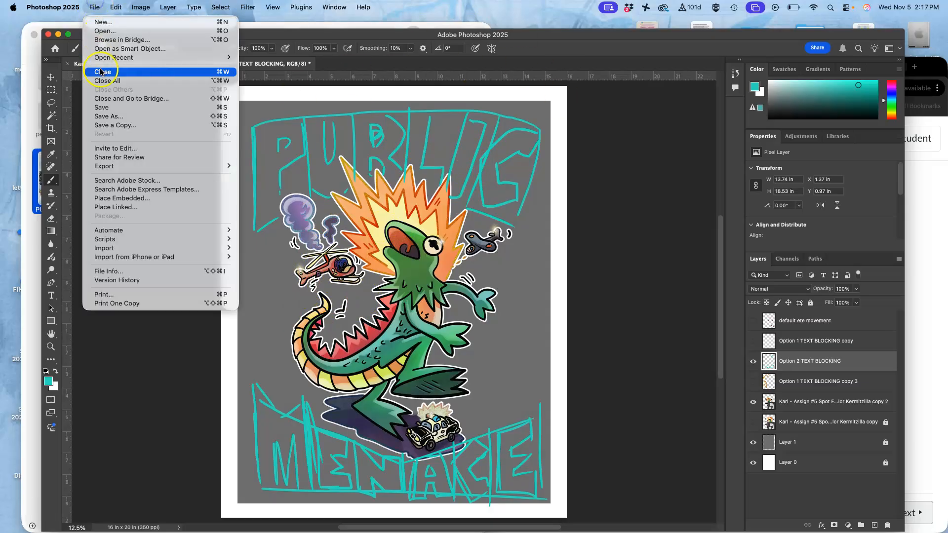
{"action": "left_click", "coordinate": [102, 107]}
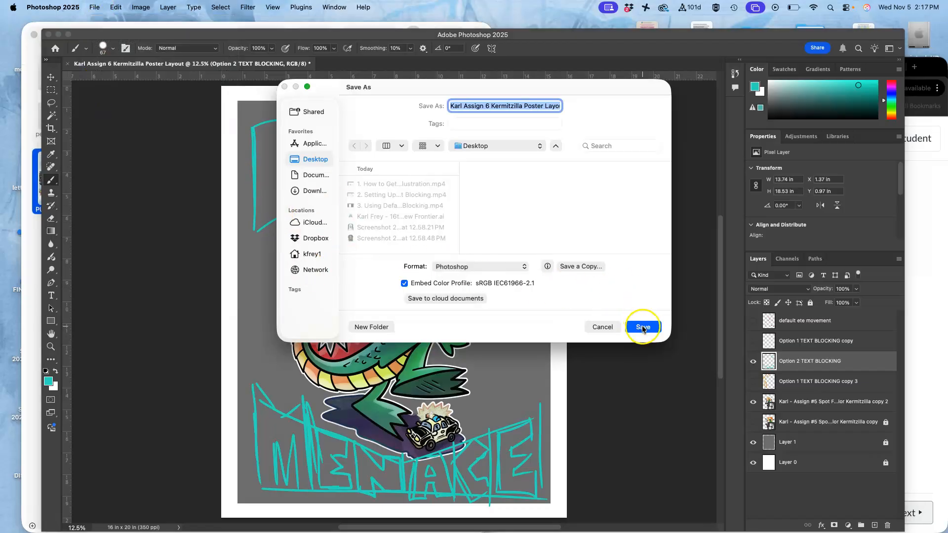
{"action": "left_click", "coordinate": [641, 328]}
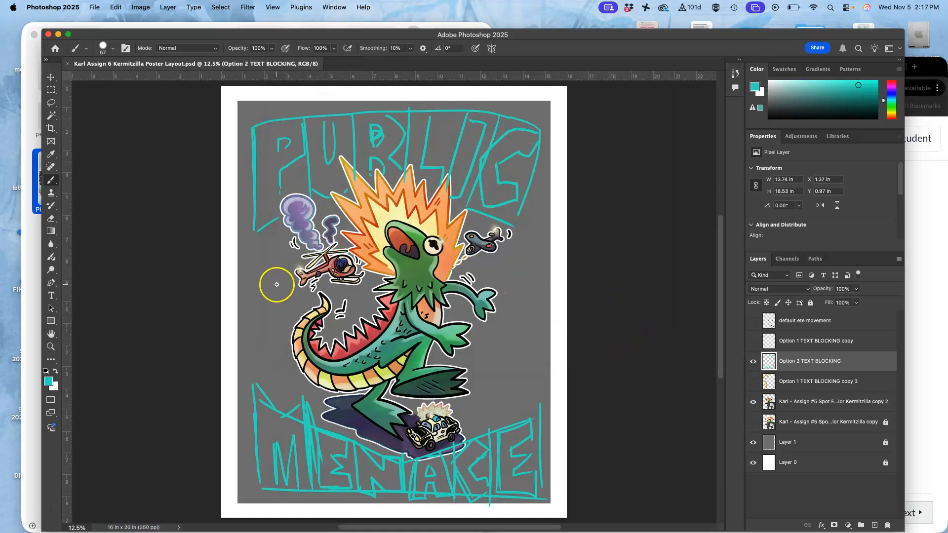
Step: Save a JPEG copy named "test blocking Karl Assign 6 Kermitzilla Poster Layout" to the Desktop
{"action": "left_click", "coordinate": [93, 7]}
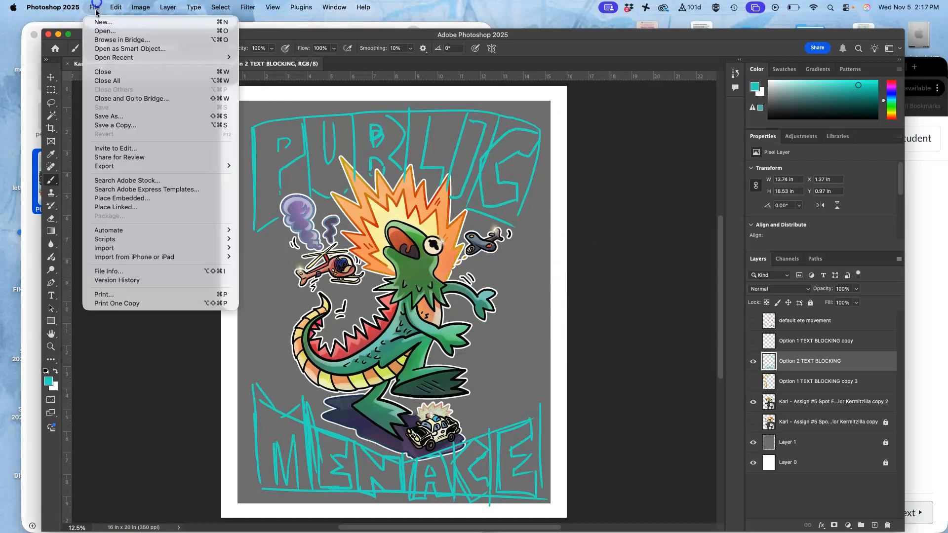
{"action": "left_click", "coordinate": [114, 117]}
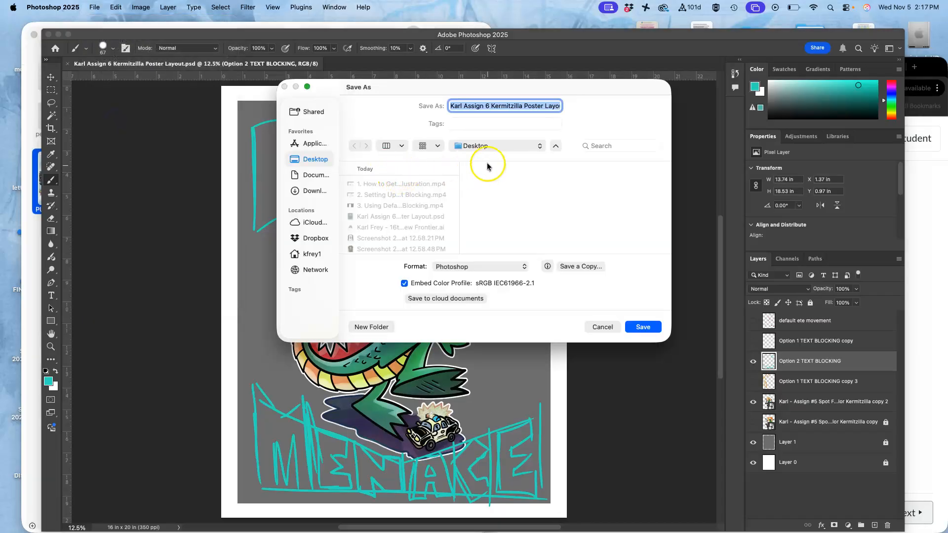
{"action": "left_click", "coordinate": [451, 106]}
{"action": "type", "text": "test blocking"}
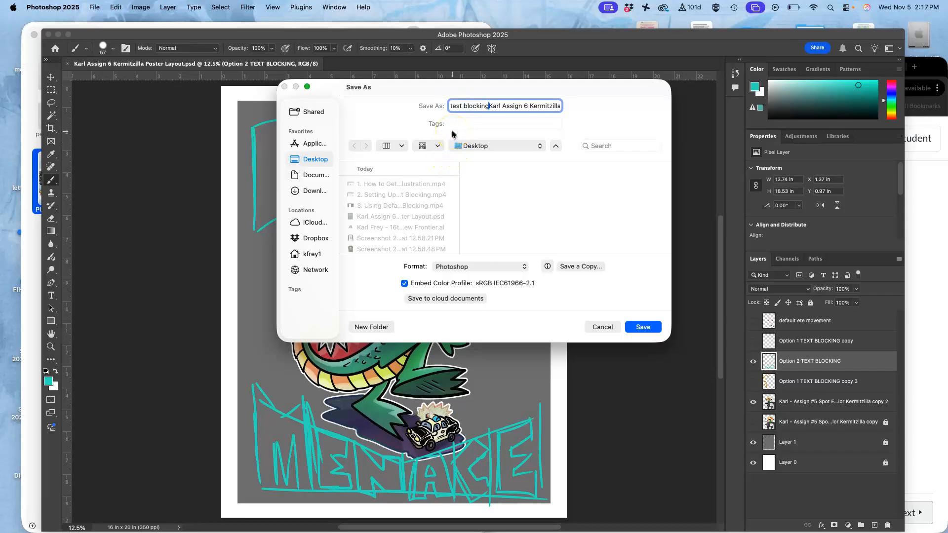
{"action": "left_click", "coordinate": [516, 267]}
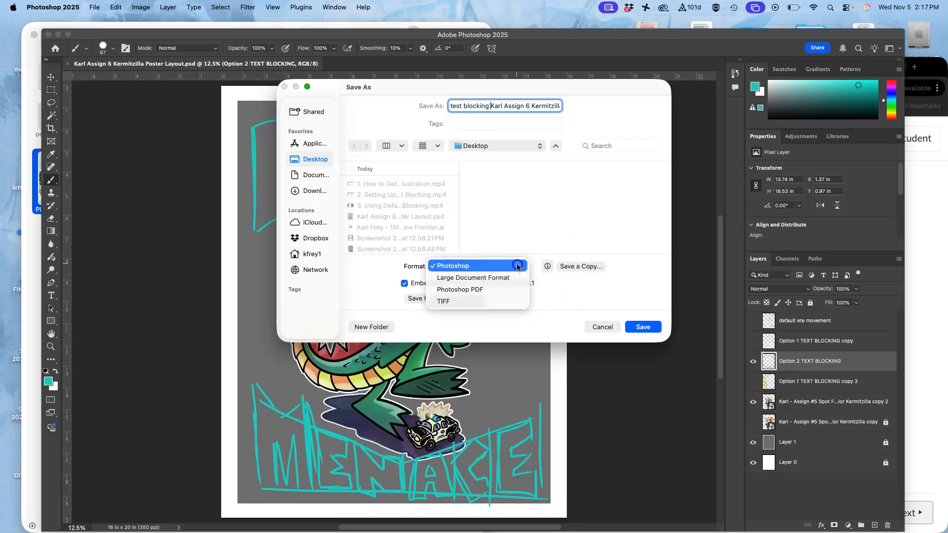
{"action": "left_click", "coordinate": [582, 267]}
{"action": "left_click", "coordinate": [585, 266]}
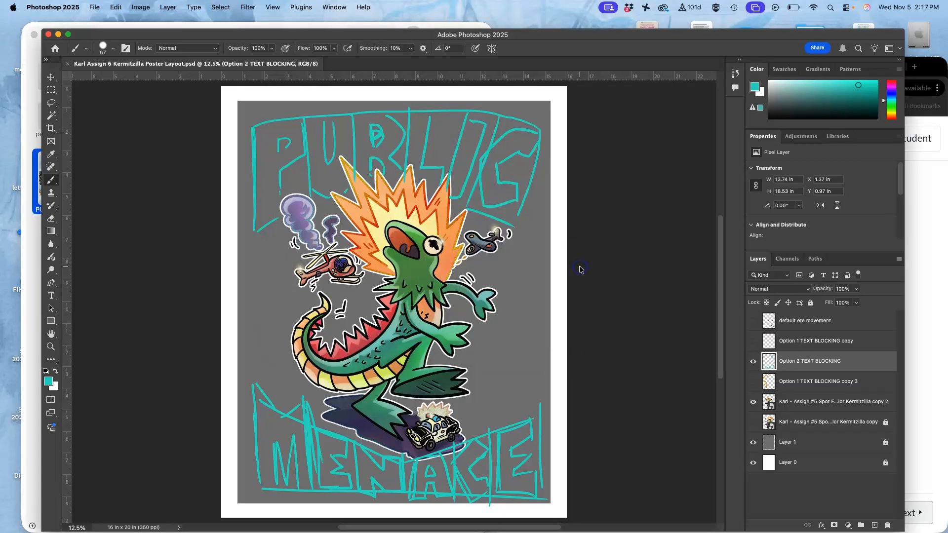
{"action": "left_click", "coordinate": [472, 225]}
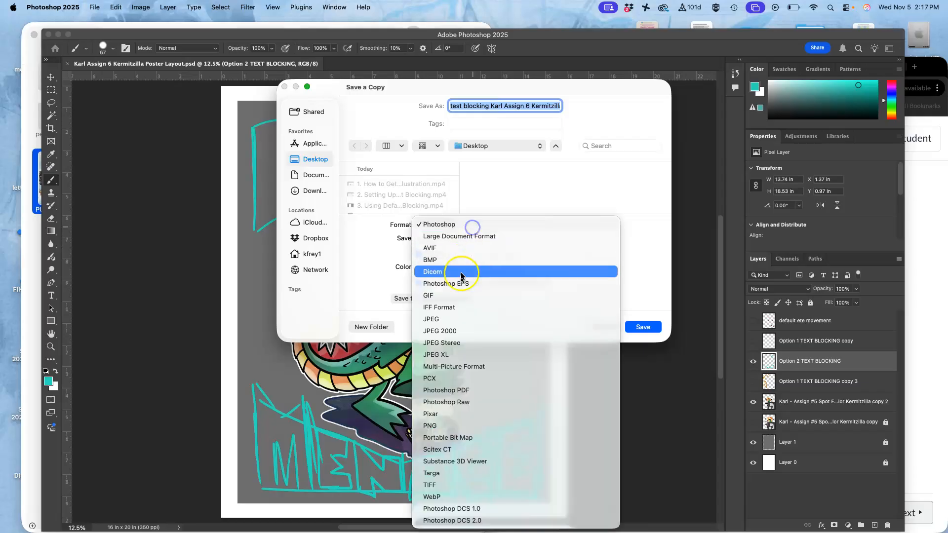
{"action": "left_click", "coordinate": [451, 318]}
{"action": "left_click", "coordinate": [644, 328]}
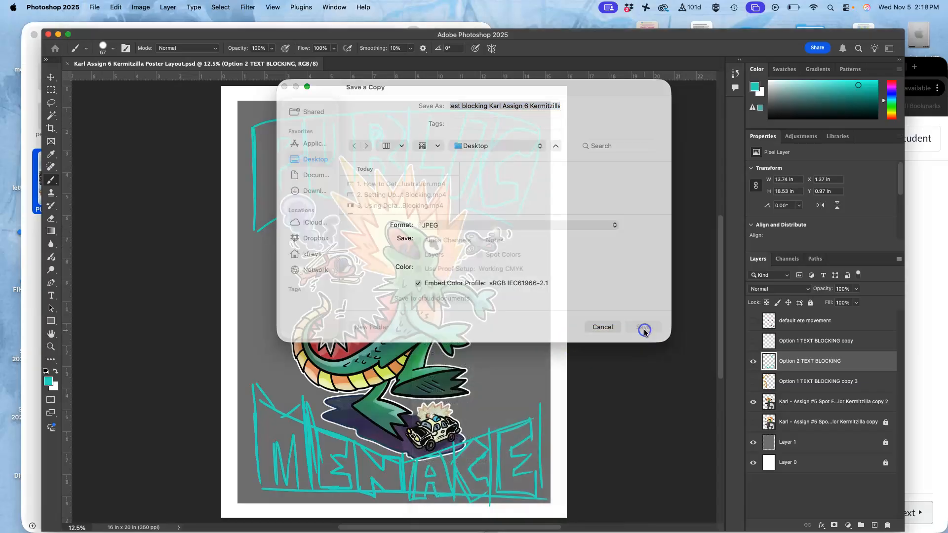
{"action": "left_click", "coordinate": [528, 163]}
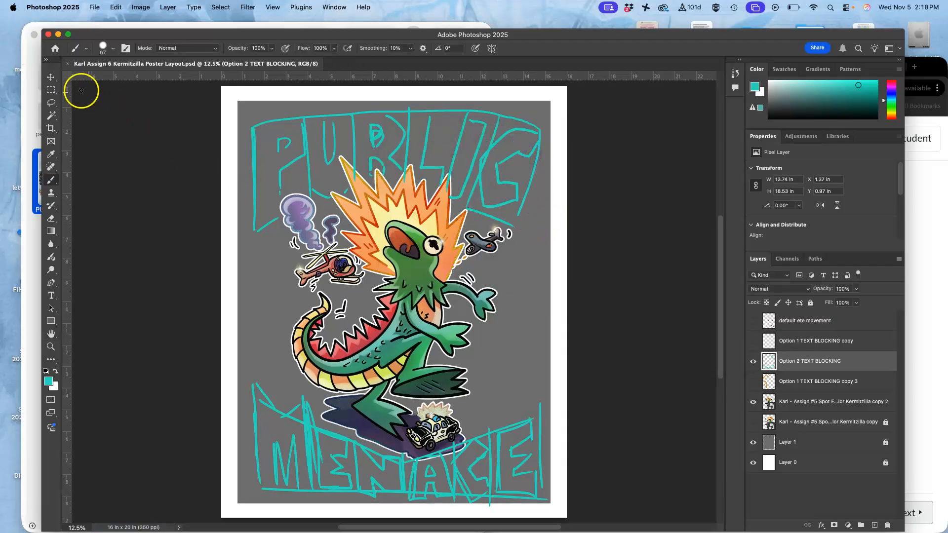
Step: Minimize Photoshop and close the Preview window holding the reference images
{"action": "left_click", "coordinate": [49, 34]}
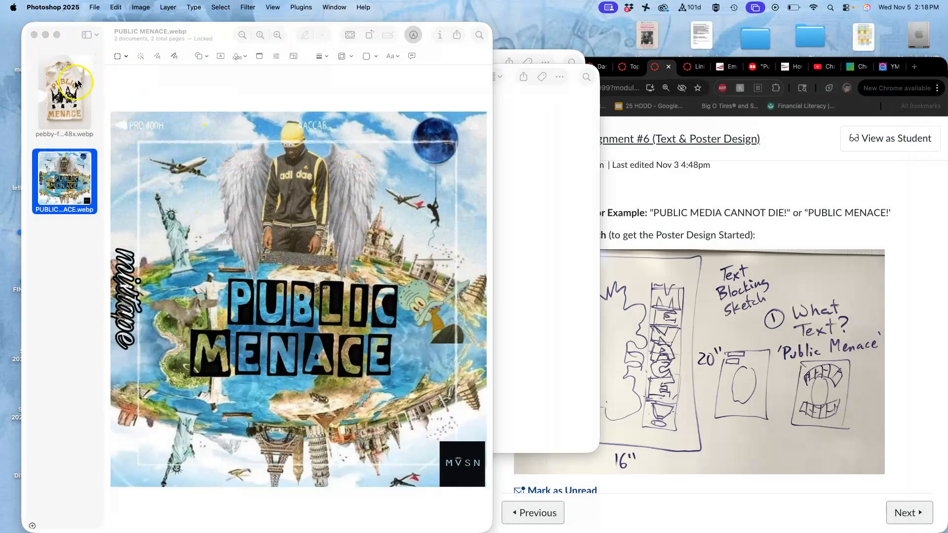
{"action": "left_click", "coordinate": [68, 98]}
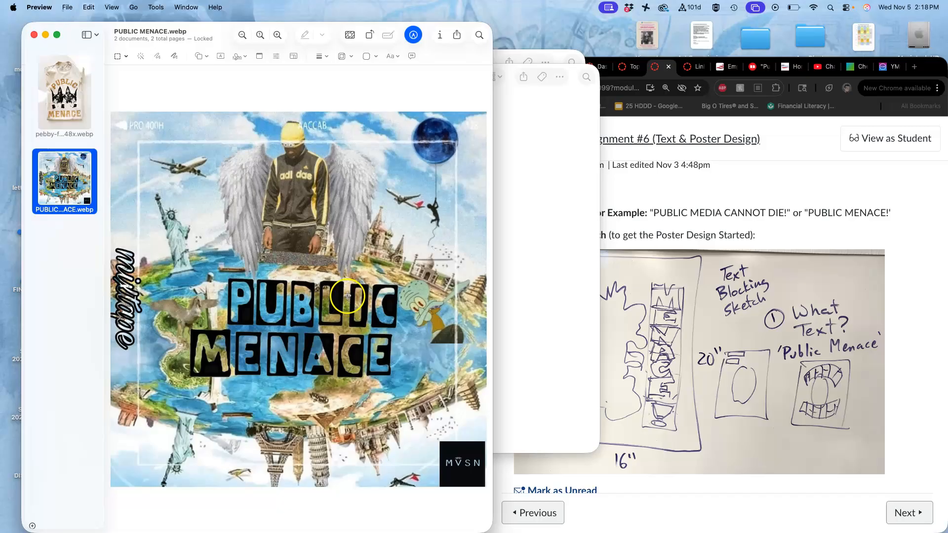
{"action": "left_click", "coordinate": [33, 36]}
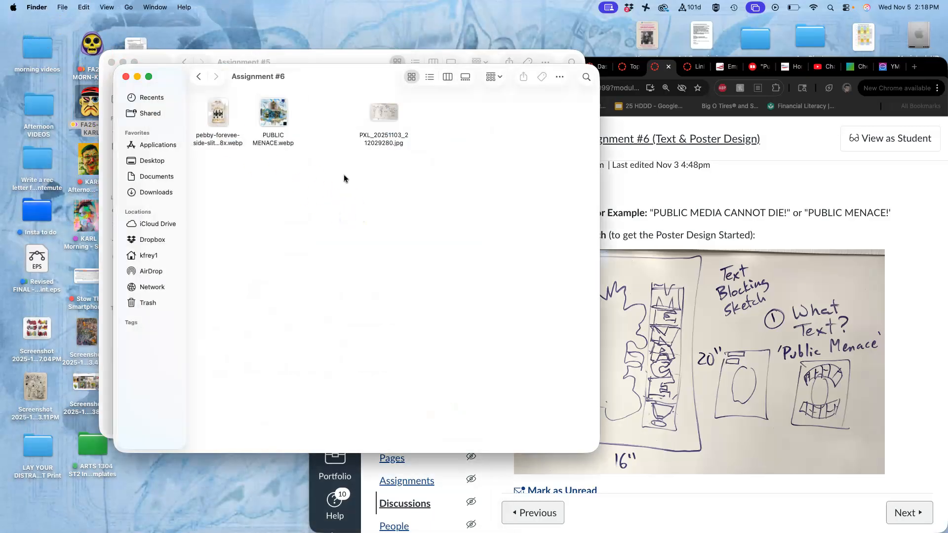
Step: Tag the JPEG copy gray and the PSD poster layout green on the Desktop
{"action": "key", "text": "F11"}
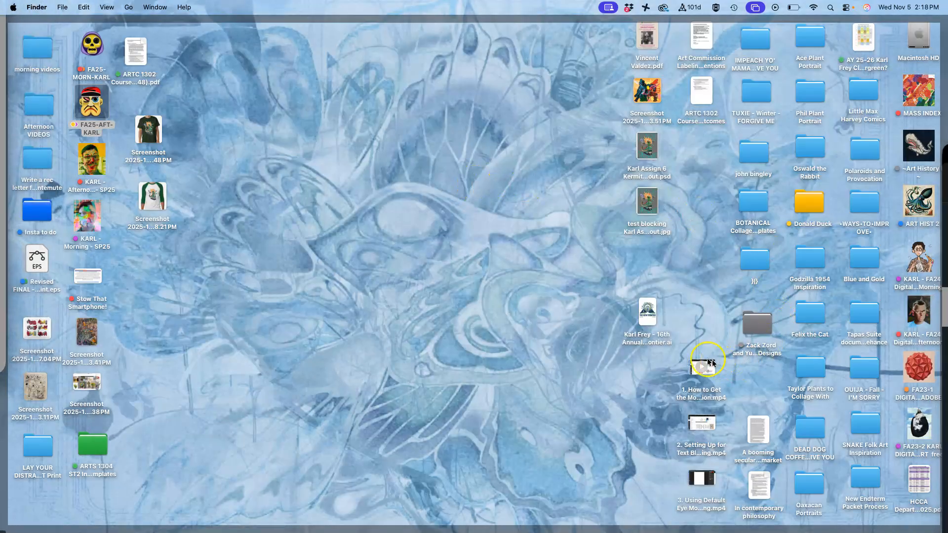
{"action": "right_click", "coordinate": [651, 208]}
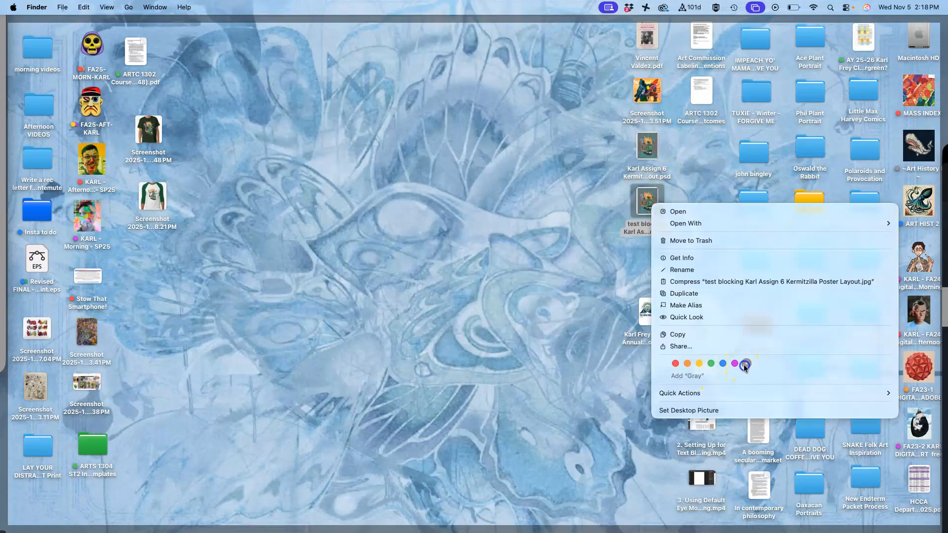
{"action": "left_click", "coordinate": [744, 365]}
{"action": "right_click", "coordinate": [649, 148]}
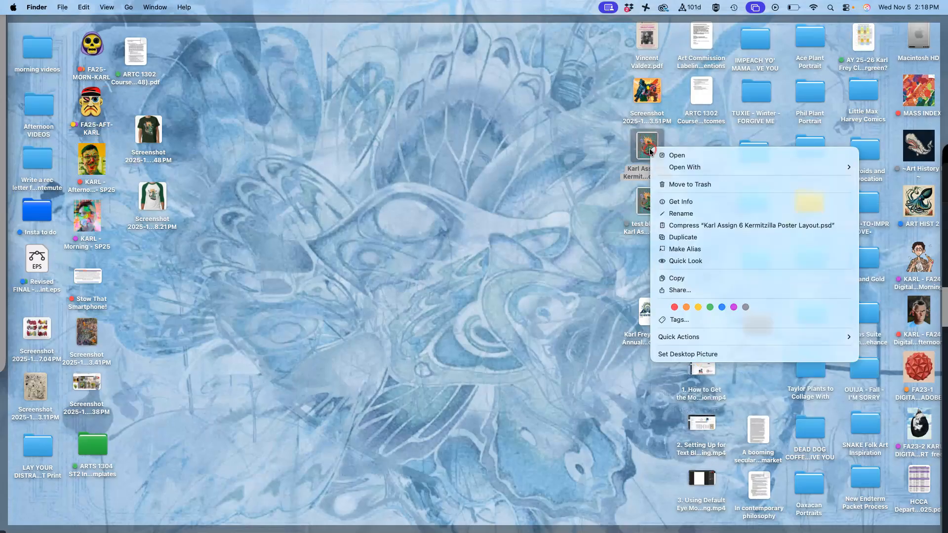
{"action": "left_click", "coordinate": [707, 304]}
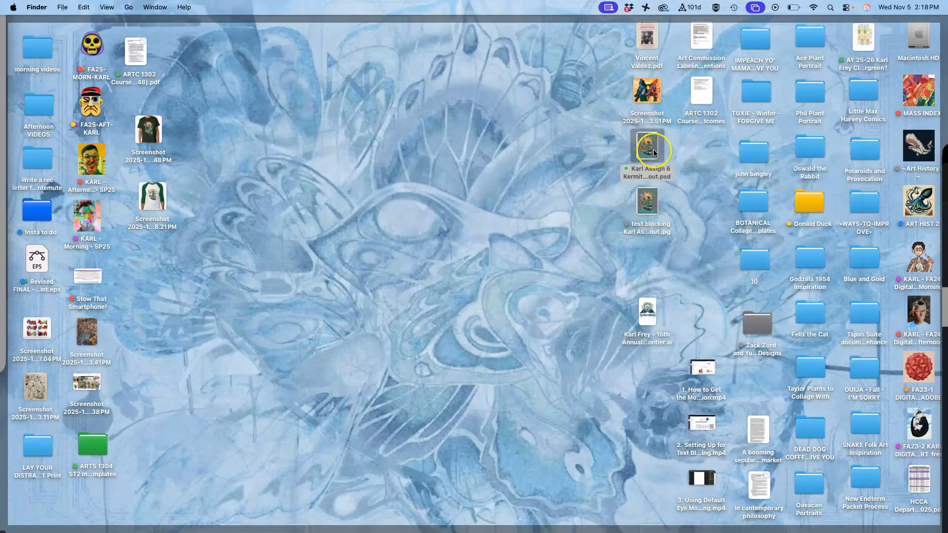
Step: Move the PSD and JPEG poster layout files from the Desktop into the Assignment #6 folder
{"action": "left_click_drag", "start_coordinate": [653, 143], "coordinate": [413, 211]}
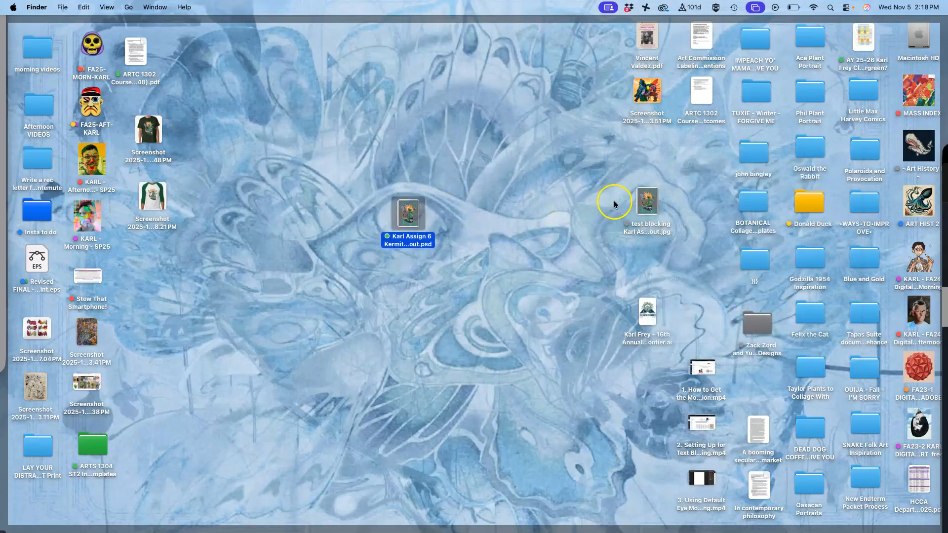
{"action": "left_click_drag", "start_coordinate": [653, 206], "coordinate": [505, 219]}
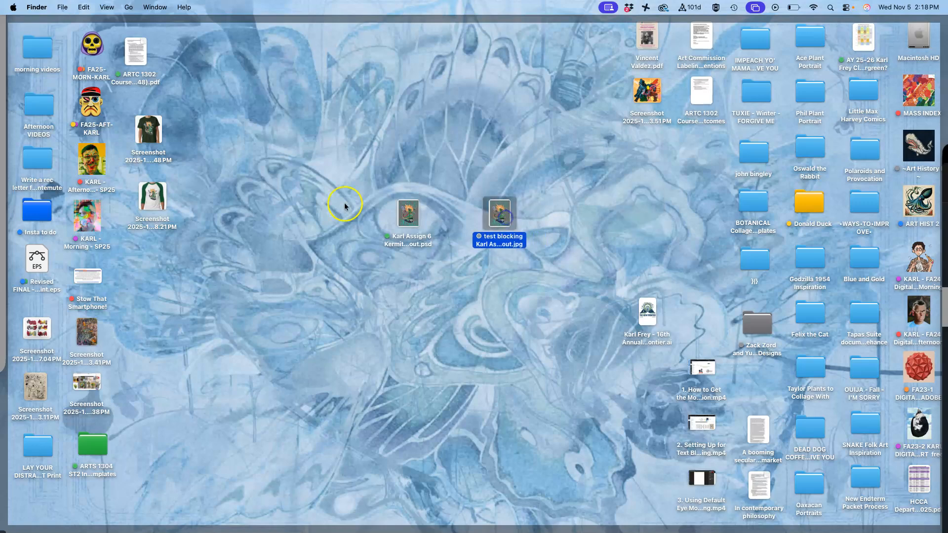
{"action": "left_click", "coordinate": [272, 181]}
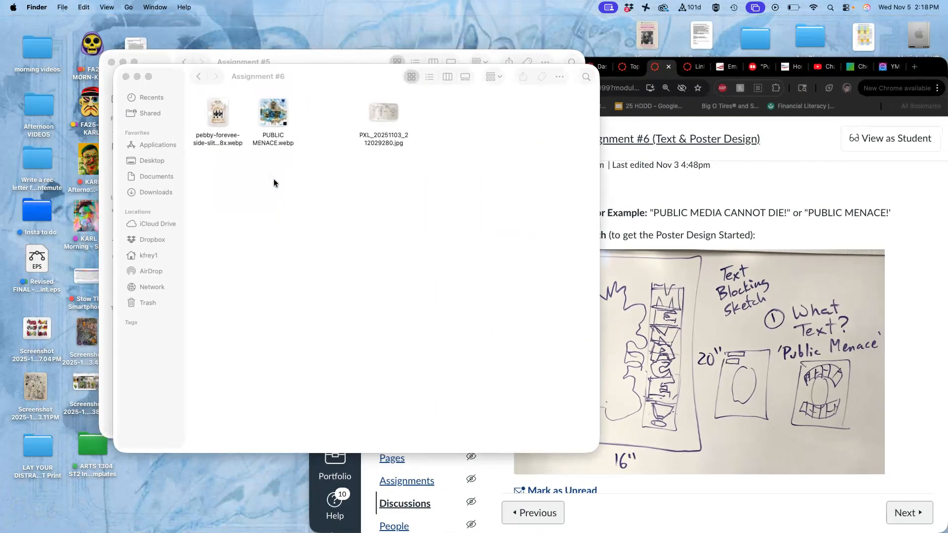
{"action": "key", "text": "ctrl+Up"}
{"action": "left_click", "coordinate": [299, 176]}
{"action": "key", "text": "F11"}
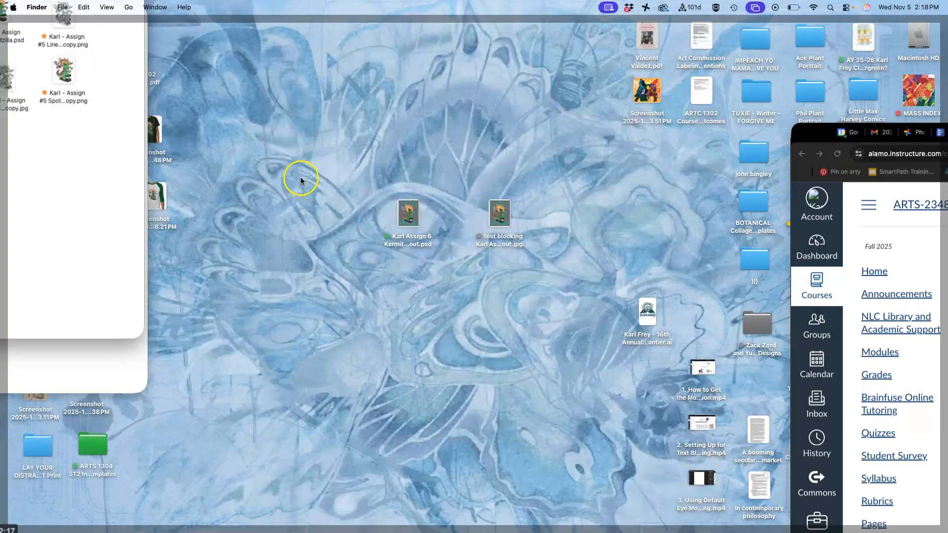
{"action": "left_click_drag", "start_coordinate": [352, 193], "coordinate": [494, 39]}
{"action": "key", "text": "F11"}
{"action": "left_click", "coordinate": [592, 113]}
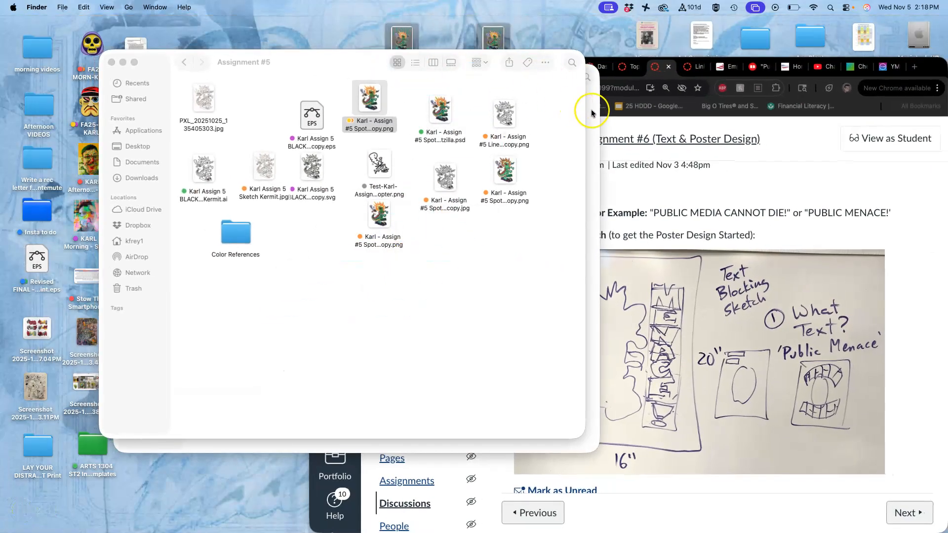
{"action": "left_click_drag", "start_coordinate": [493, 38], "coordinate": [363, 205]}
{"action": "left_click", "coordinate": [408, 215]}
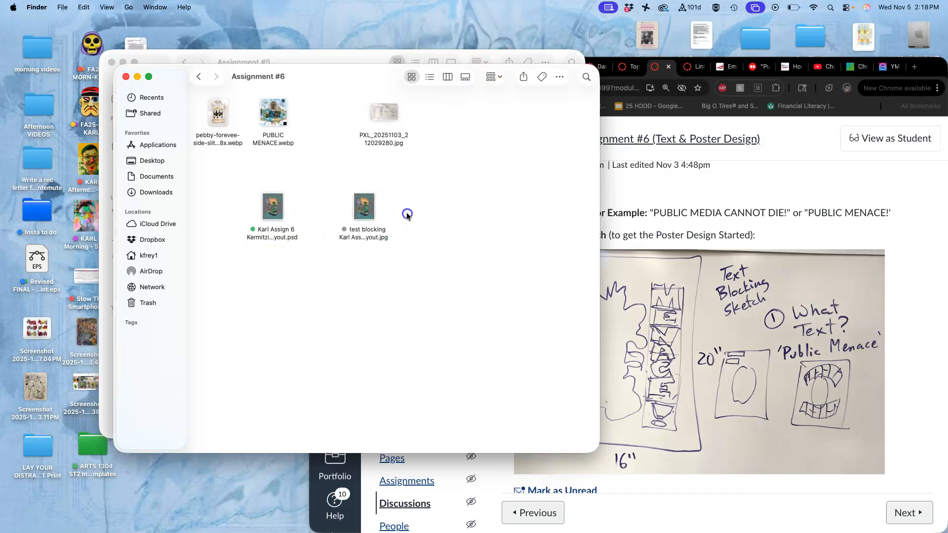
Step: Open the JPEG copy with Adobe Illustrator 2026
{"action": "right_click", "coordinate": [364, 213]}
{"action": "mouse_move", "coordinate": [388, 237]}
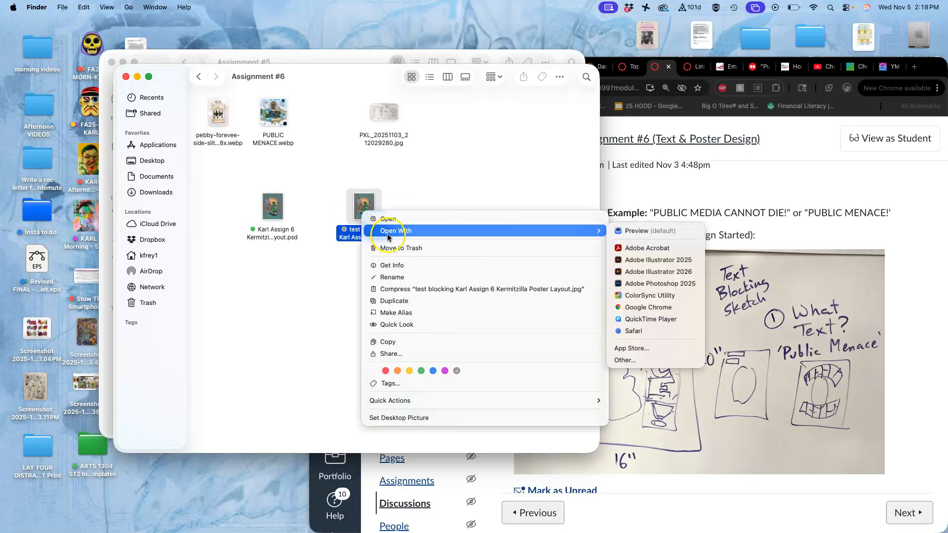
{"action": "left_click", "coordinate": [643, 271]}
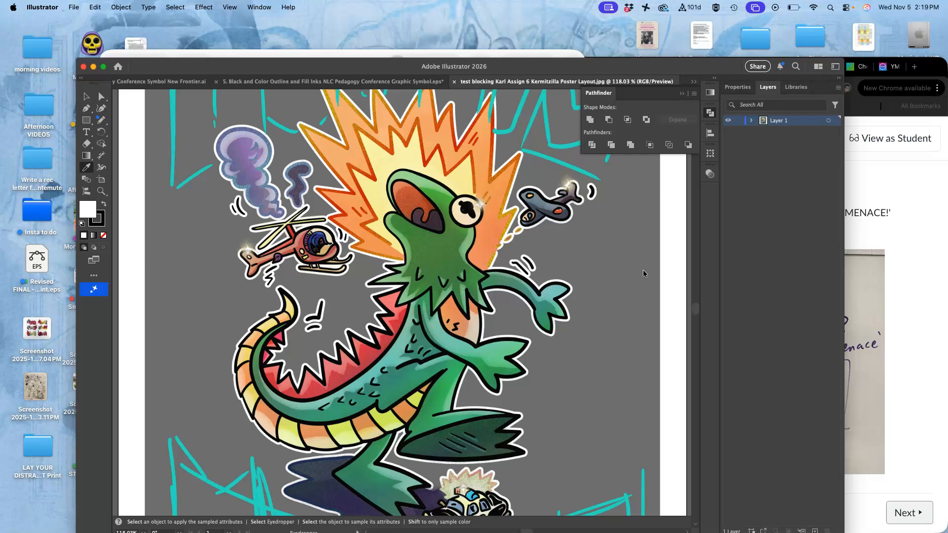
Step: Zoom out to see the whole artboard and expand Layer 1 to reveal the placed image
{"action": "key", "text": "super+minus"}
{"action": "key", "text": "super+minus"}
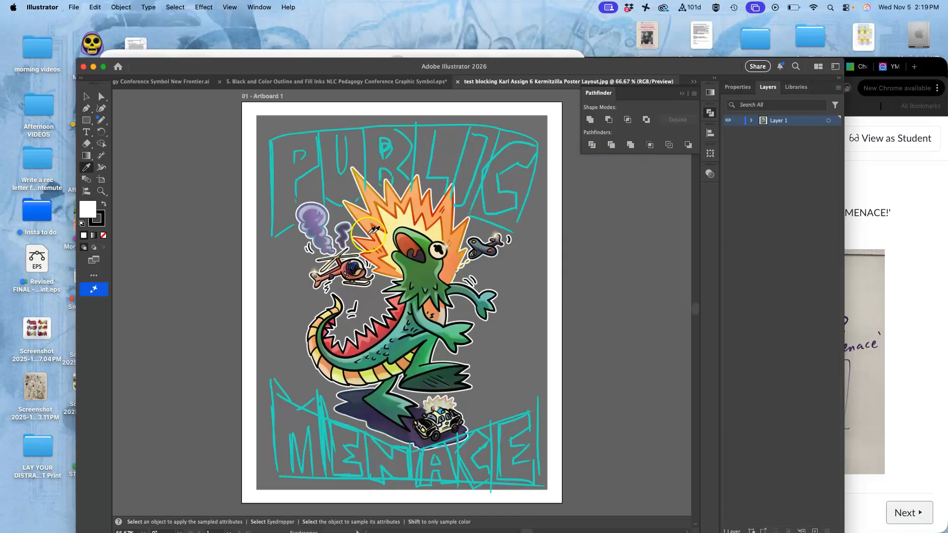
{"action": "left_click", "coordinate": [751, 121]}
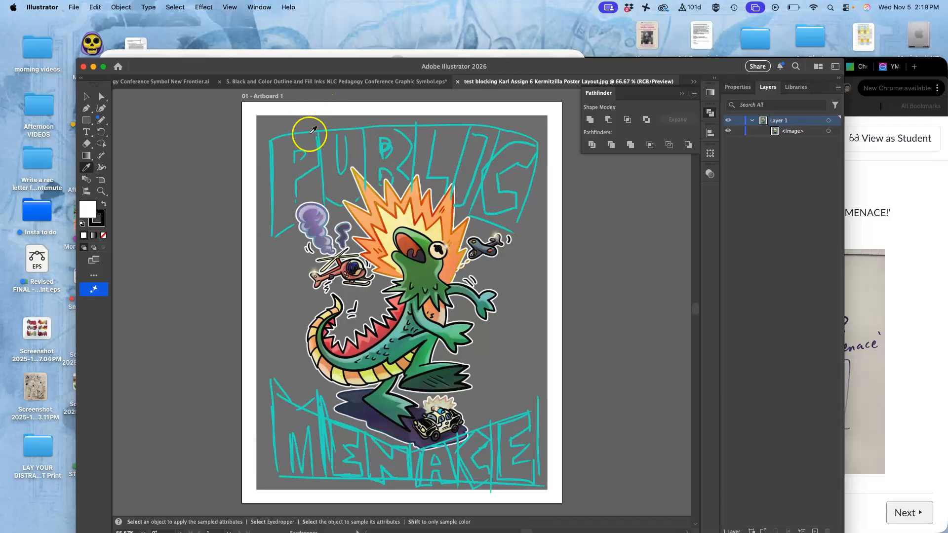
{"action": "left_click", "coordinate": [812, 133]}
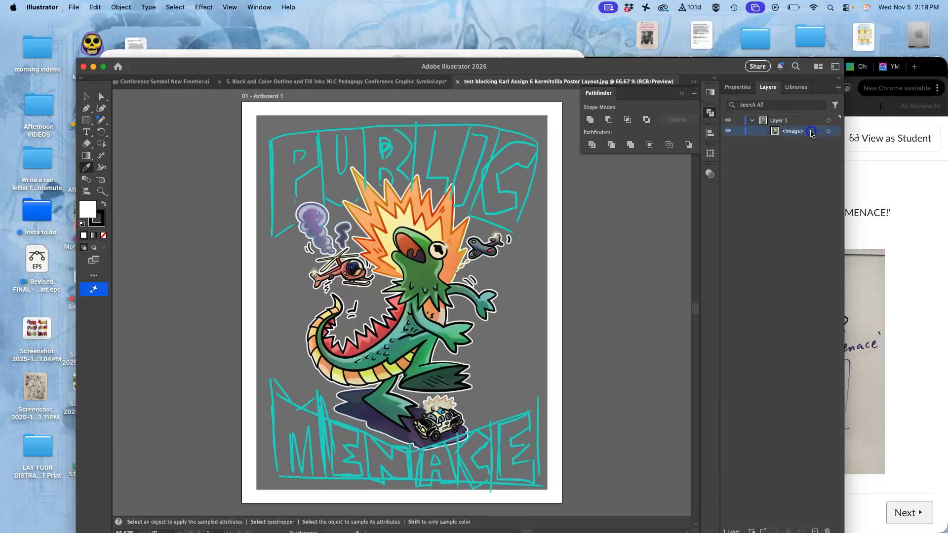
{"action": "double_click", "coordinate": [810, 132]}
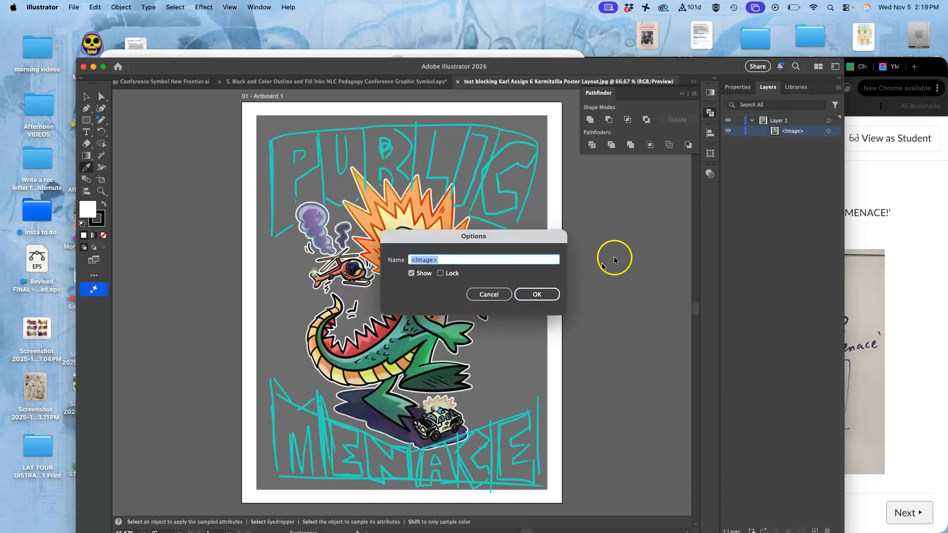
{"action": "left_click", "coordinate": [501, 294]}
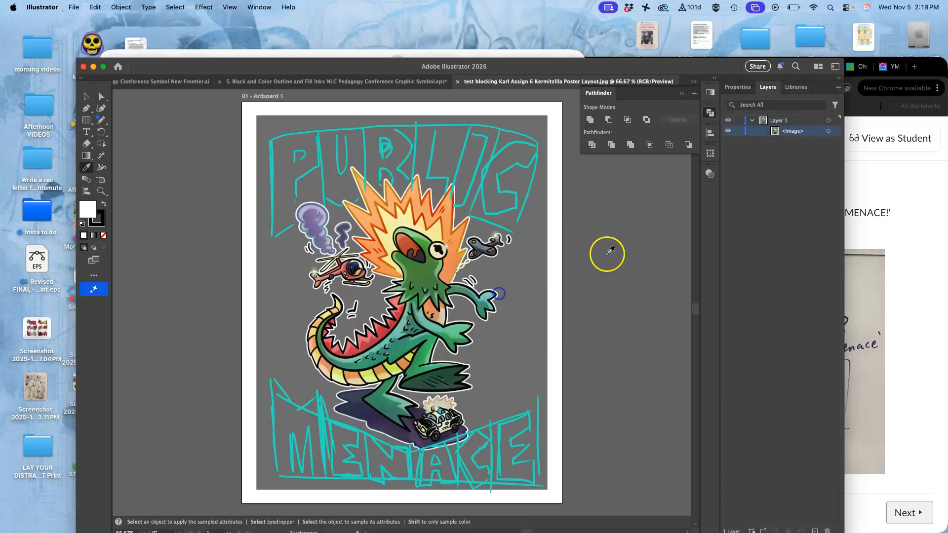
Step: Open Layer 1's options and turn on Dim Images to fade the placed layout
{"action": "double_click", "coordinate": [814, 120]}
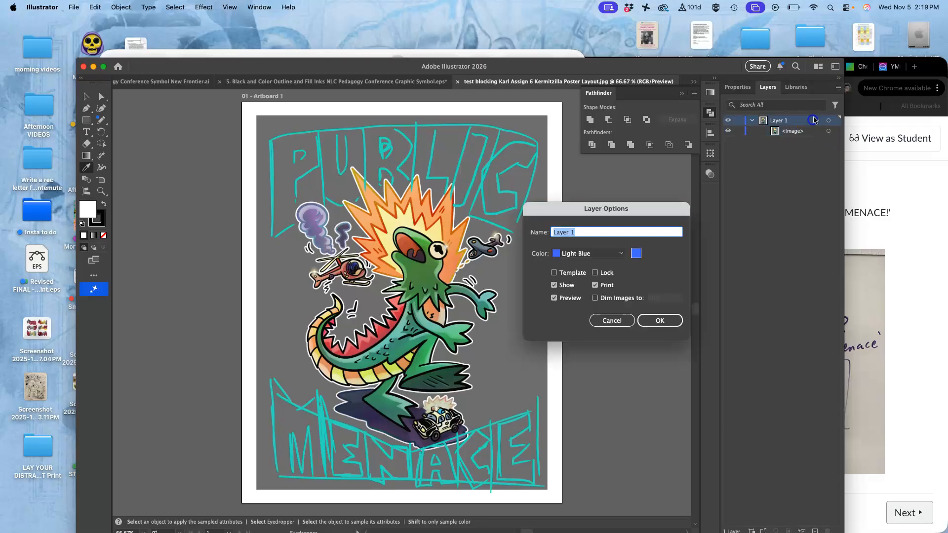
{"action": "left_click", "coordinate": [595, 298]}
{"action": "left_click", "coordinate": [660, 321]}
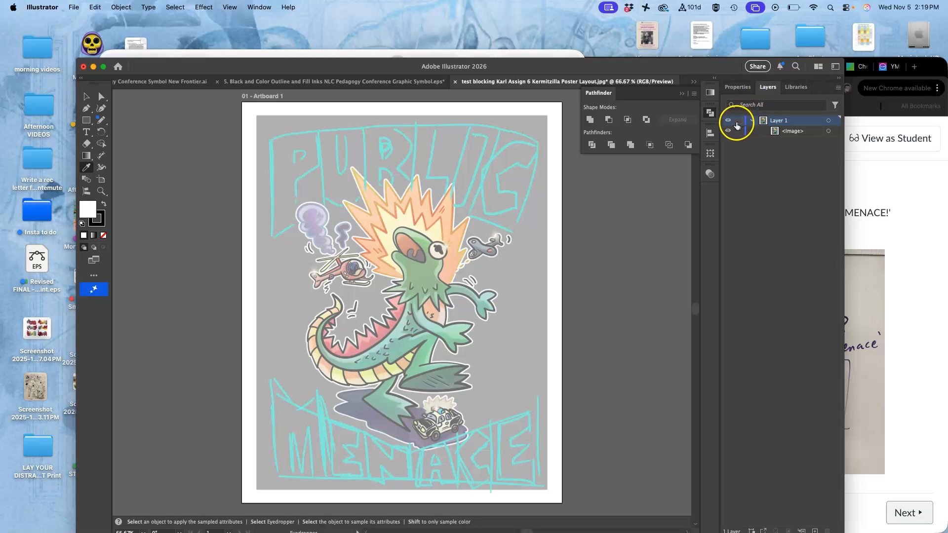
Step: Add a new layer above Layer 1 for the lettering and enlarge the document window
{"action": "left_click", "coordinate": [815, 530]}
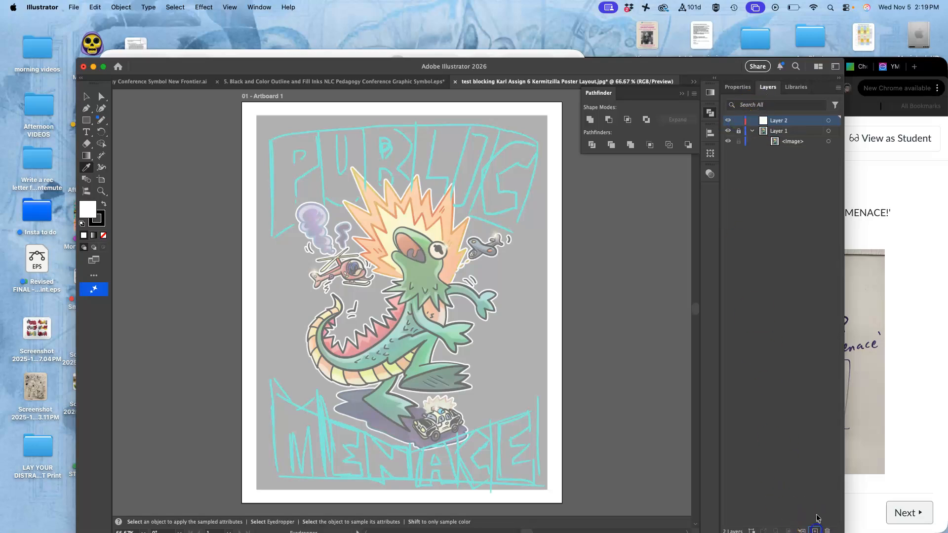
{"action": "left_click_drag", "start_coordinate": [641, 67], "coordinate": [628, 29]}
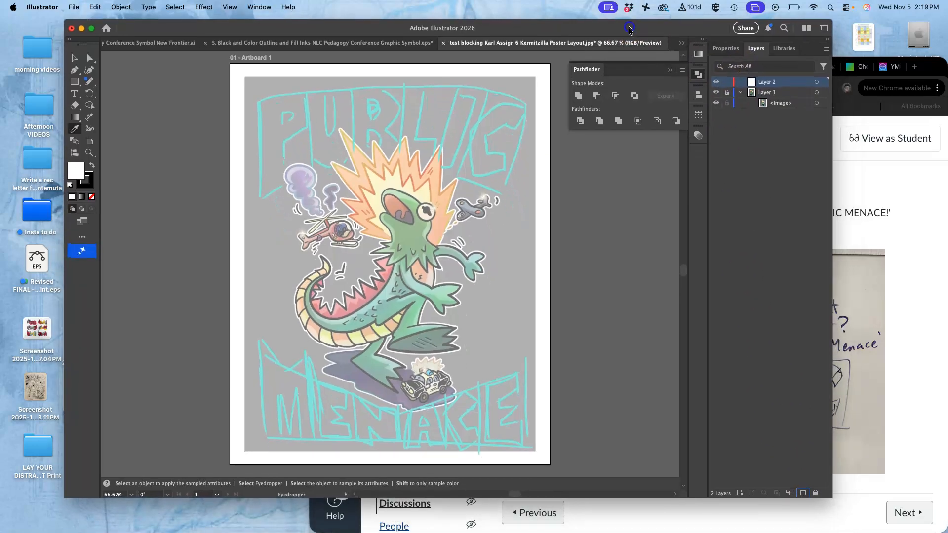
{"action": "left_click_drag", "start_coordinate": [829, 496], "coordinate": [835, 526]}
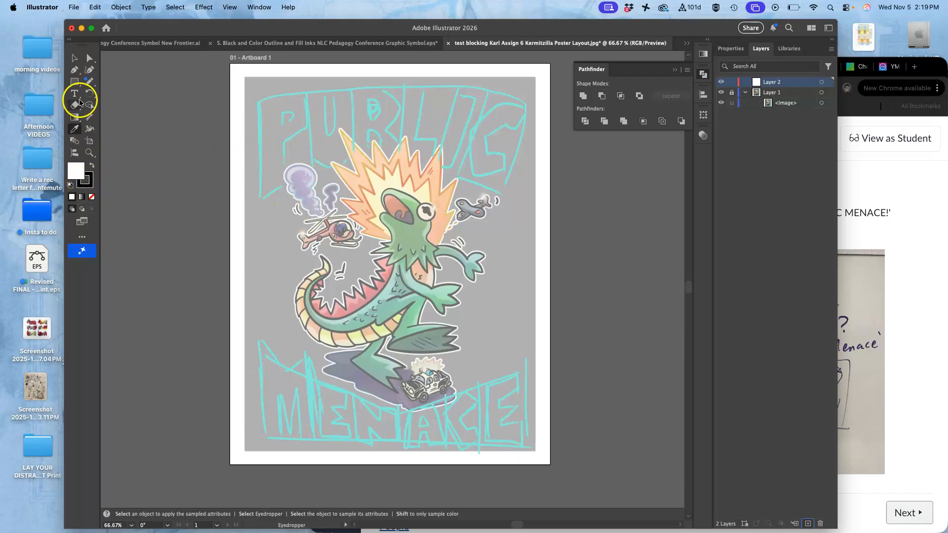
Step: Choose the Pen tool and set the fill to black with no stroke
{"action": "left_click", "coordinate": [77, 71]}
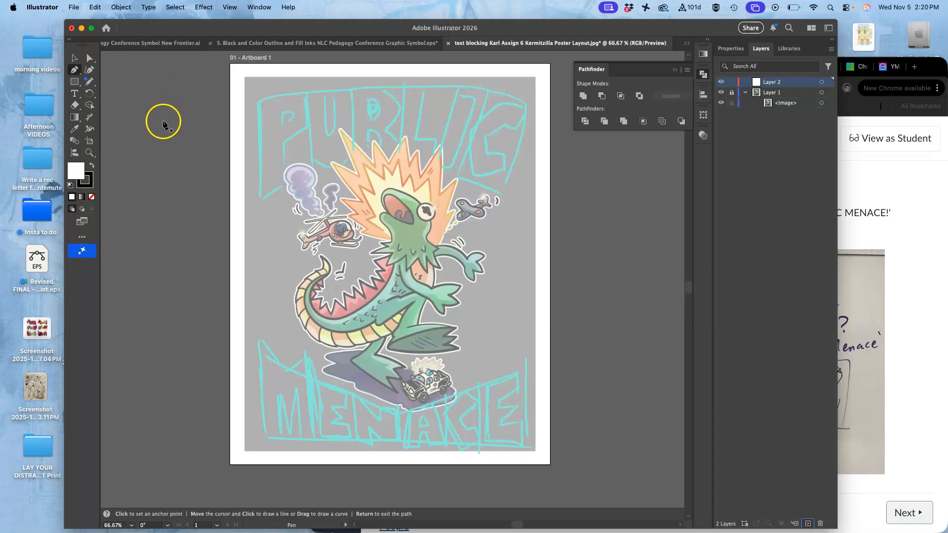
{"action": "left_click", "coordinate": [93, 164]}
{"action": "left_click", "coordinate": [90, 187]}
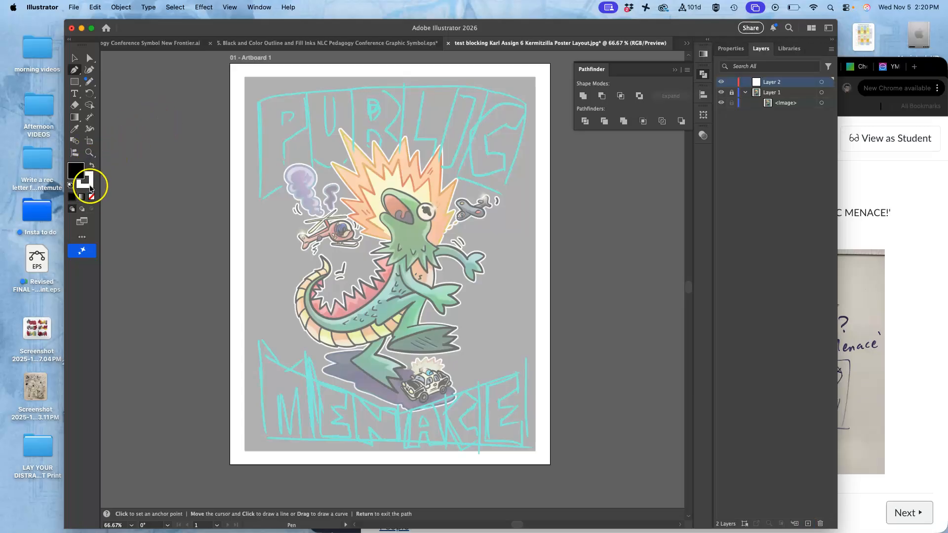
{"action": "left_click", "coordinate": [91, 196]}
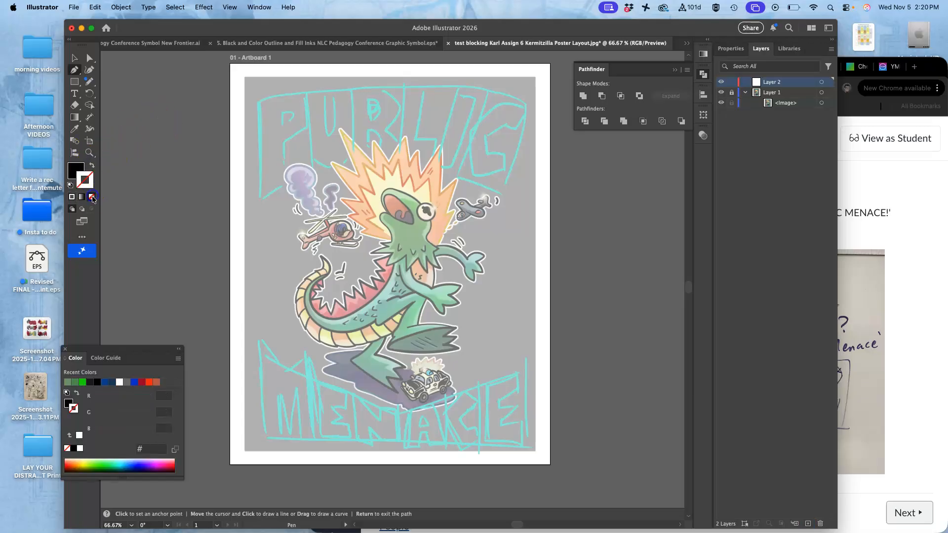
Step: Trace a closed black block shape for the letter P over the sketched 'PUBLIC' lettering
{"action": "left_click", "coordinate": [258, 102]}
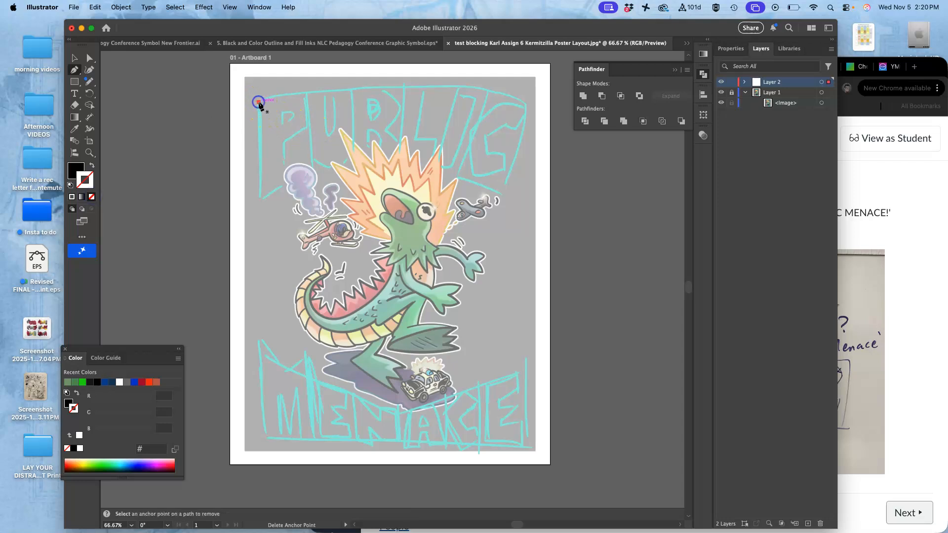
{"action": "left_click", "coordinate": [259, 200]}
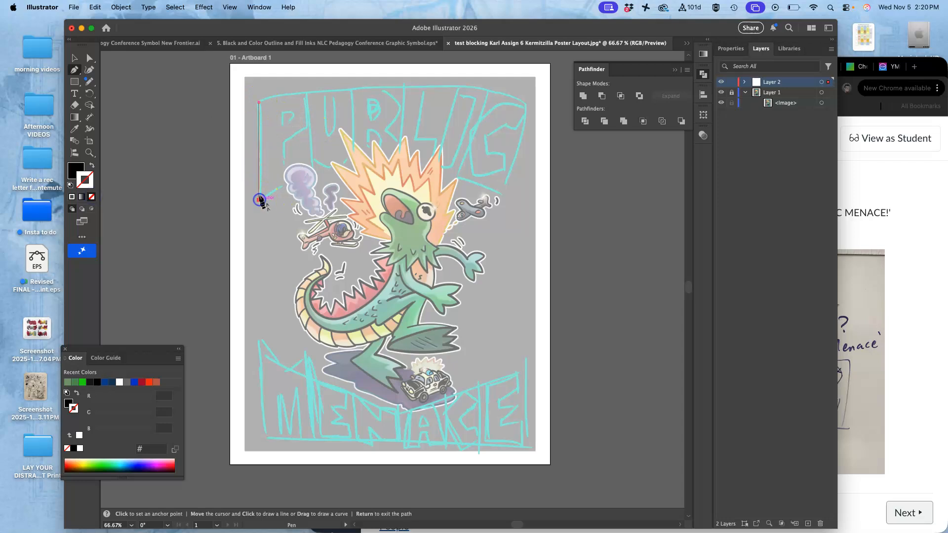
{"action": "left_click", "coordinate": [290, 184]}
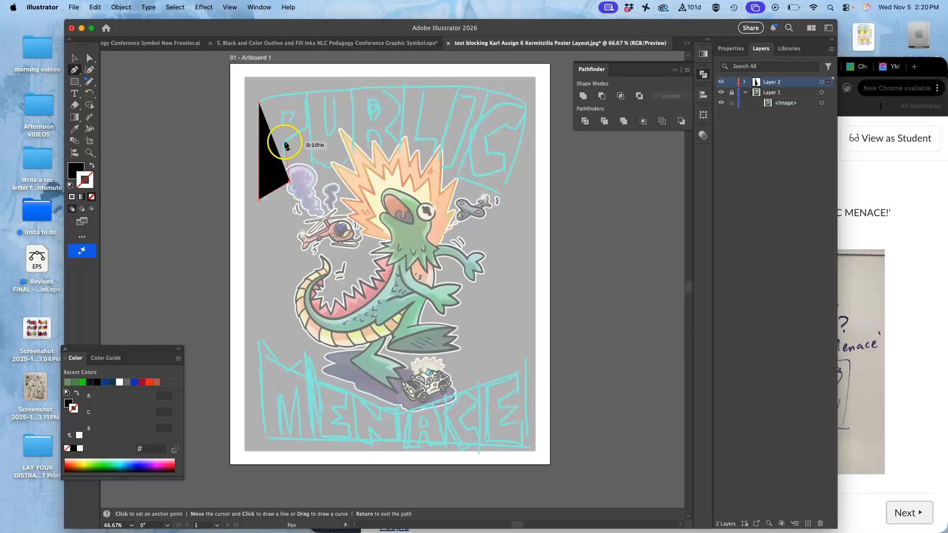
{"action": "left_click", "coordinate": [307, 126]}
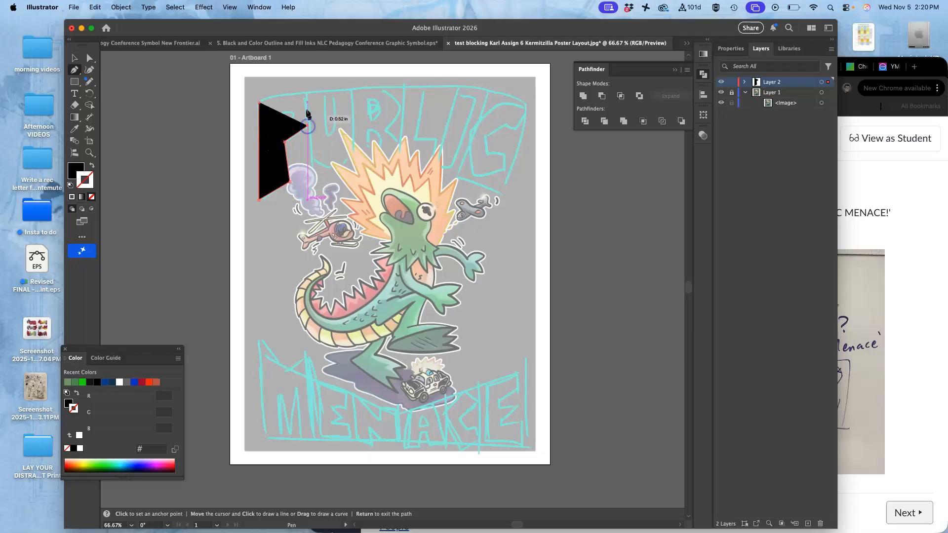
{"action": "left_click", "coordinate": [304, 95]}
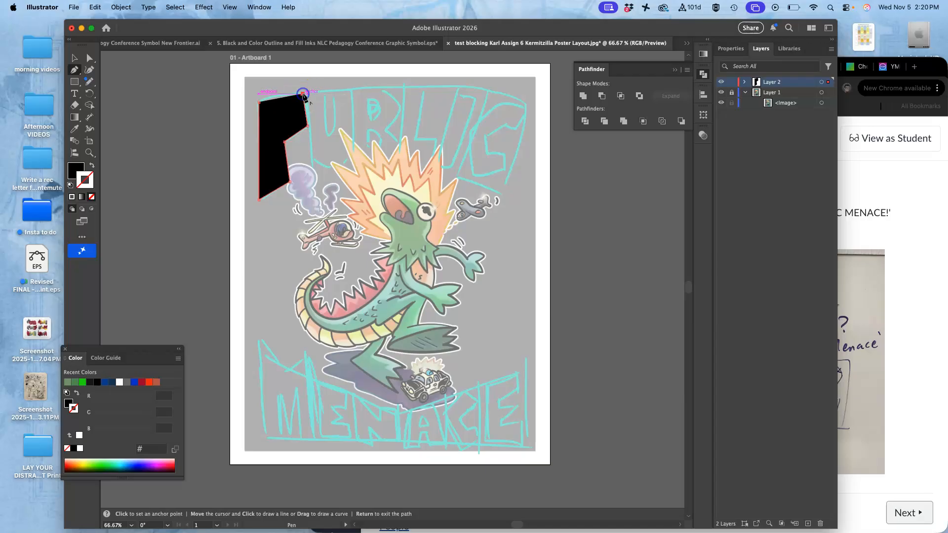
{"action": "left_click", "coordinate": [277, 93]}
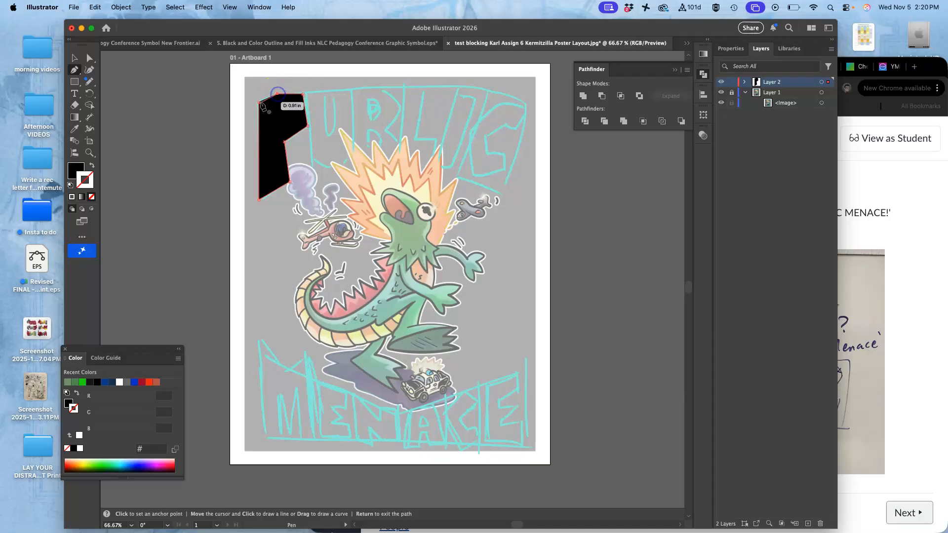
{"action": "left_click", "coordinate": [259, 102]}
Step: Trace a closed block shape for the letter U beside the P, following the sketch
{"action": "left_click", "coordinate": [307, 93]}
{"action": "left_click", "coordinate": [313, 154]}
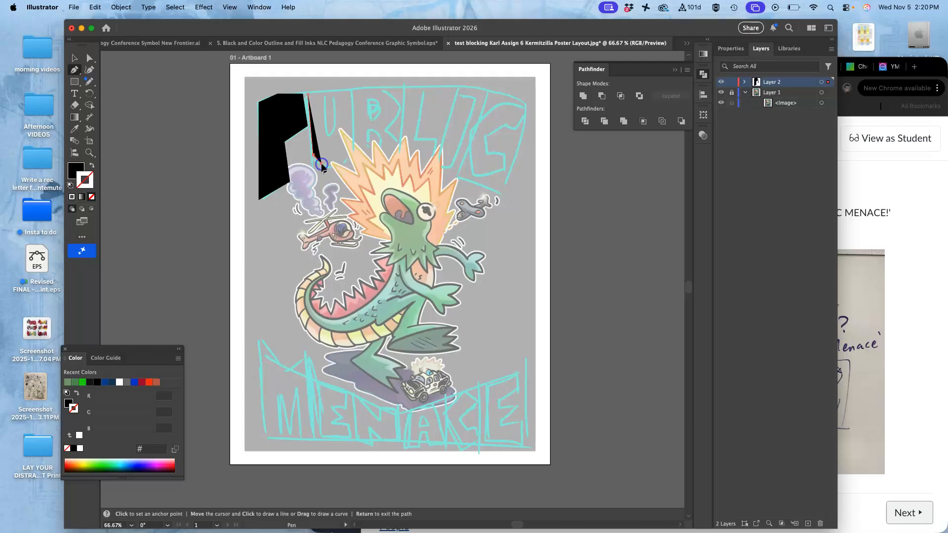
{"action": "left_click", "coordinate": [330, 167]}
{"action": "left_click", "coordinate": [345, 163]}
{"action": "left_click", "coordinate": [353, 154]}
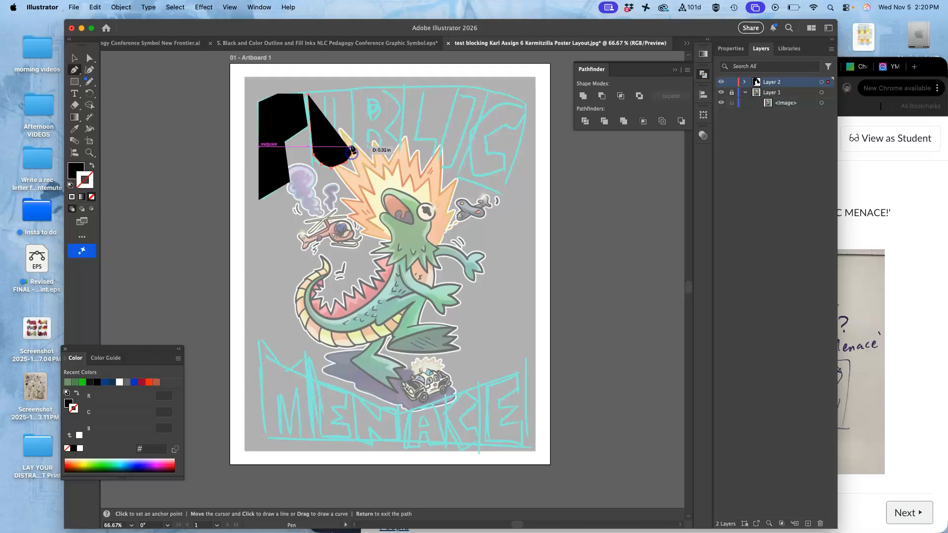
{"action": "left_click", "coordinate": [350, 92]}
{"action": "left_click", "coordinate": [336, 93]}
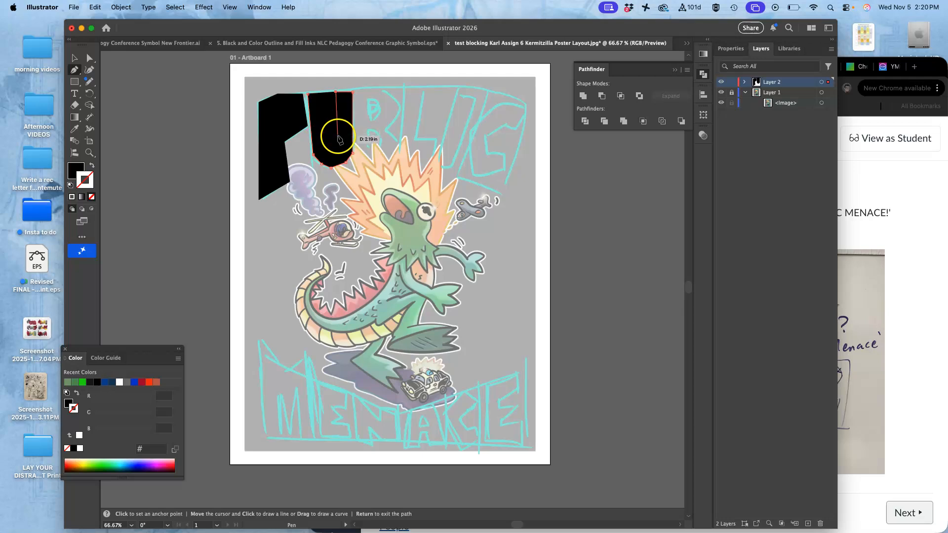
{"action": "left_click", "coordinate": [337, 134]}
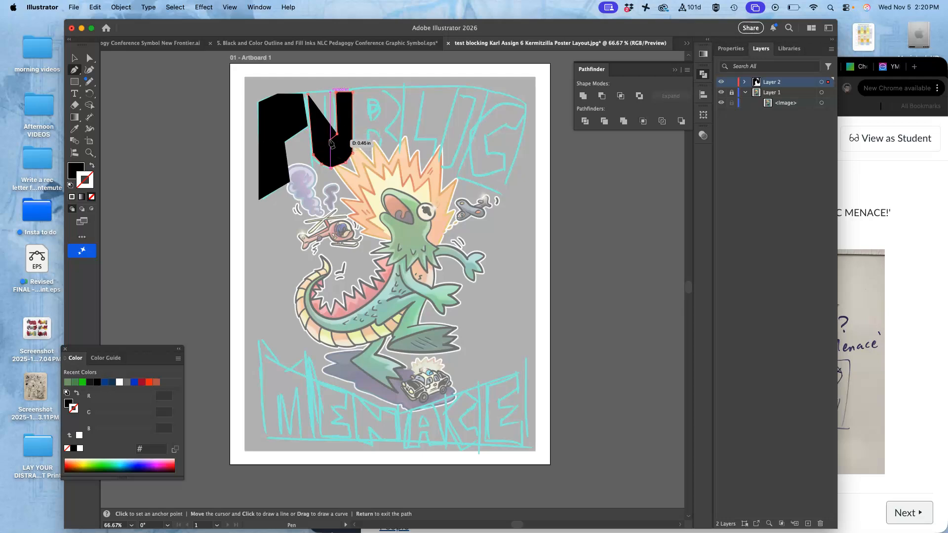
{"action": "left_click", "coordinate": [330, 142]}
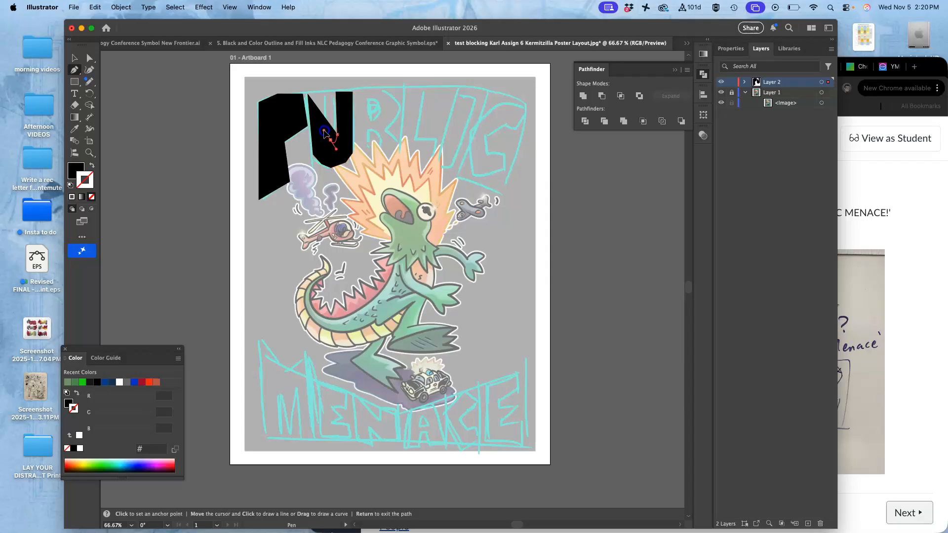
{"action": "left_click", "coordinate": [325, 92]}
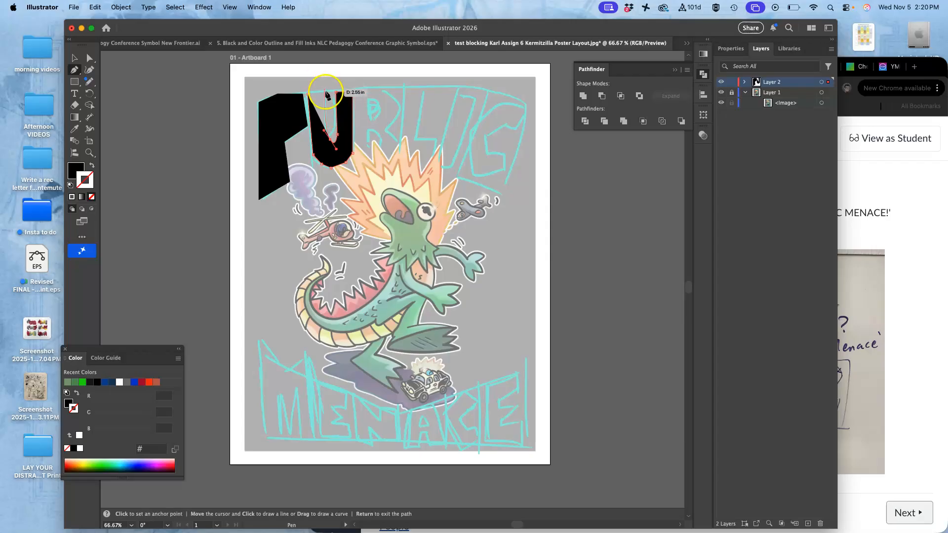
{"action": "left_click", "coordinate": [307, 92]}
{"action": "left_click", "coordinate": [308, 93]}
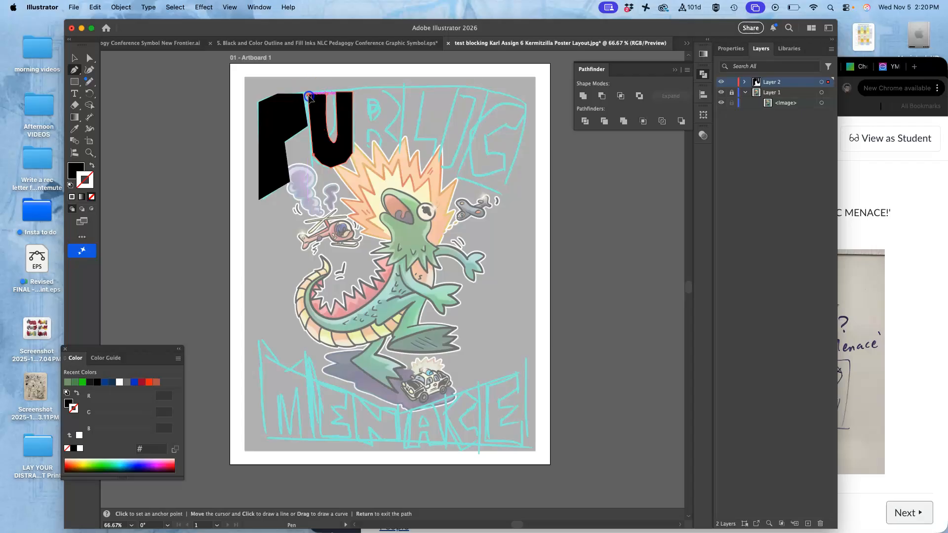
Step: Trace the letter B as a closed shape with a curved lower bowl next to the U
{"action": "left_click", "coordinate": [358, 89]}
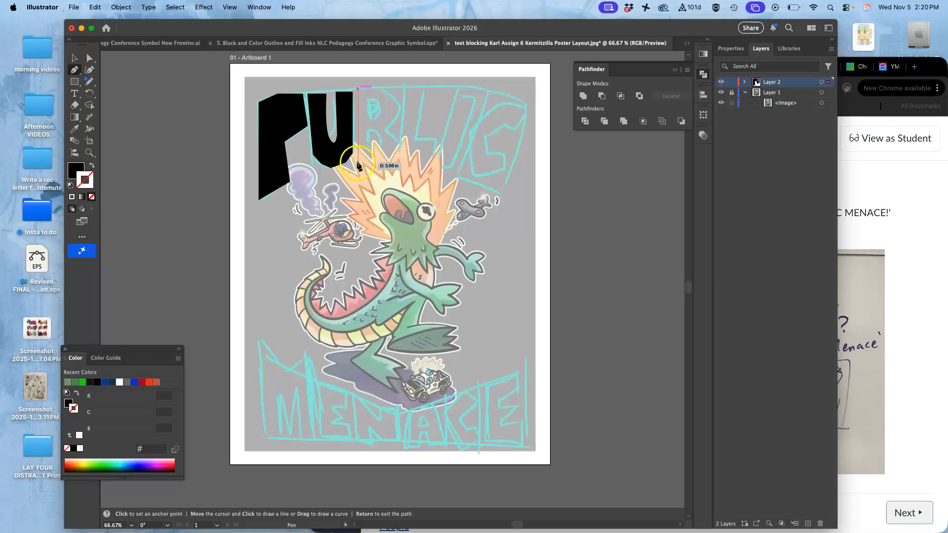
{"action": "left_click", "coordinate": [358, 163]}
{"action": "left_click", "coordinate": [395, 161]}
{"action": "left_click_drag", "start_coordinate": [410, 141], "coordinate": [410, 142]}
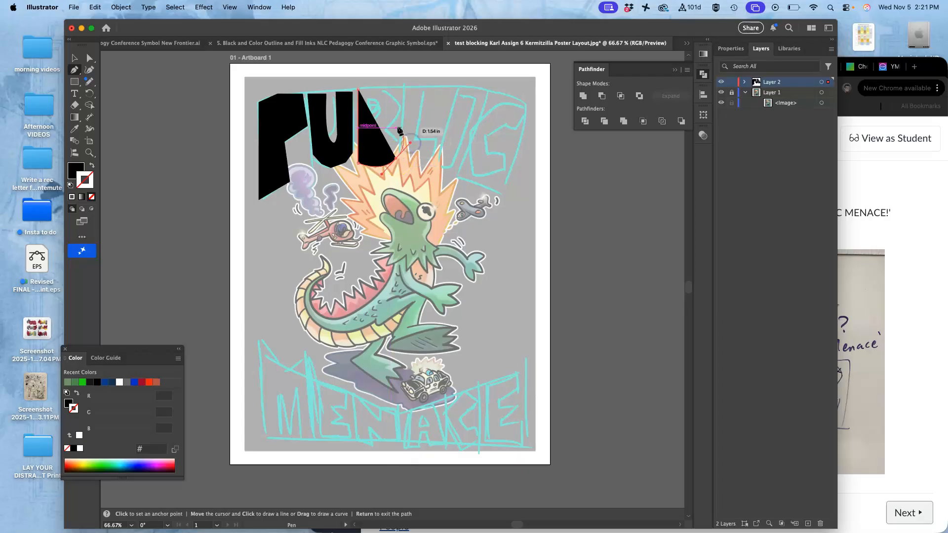
{"action": "left_click", "coordinate": [385, 129]}
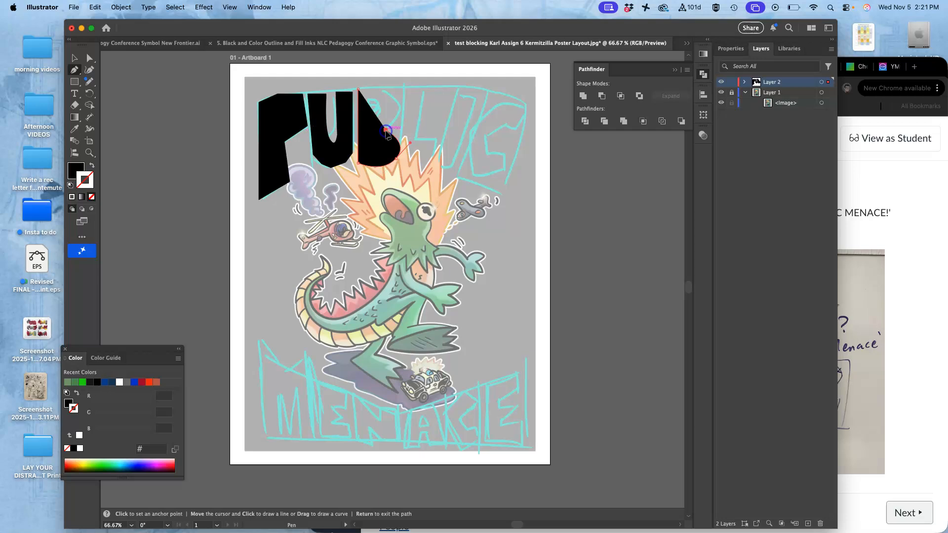
{"action": "left_click", "coordinate": [400, 103]}
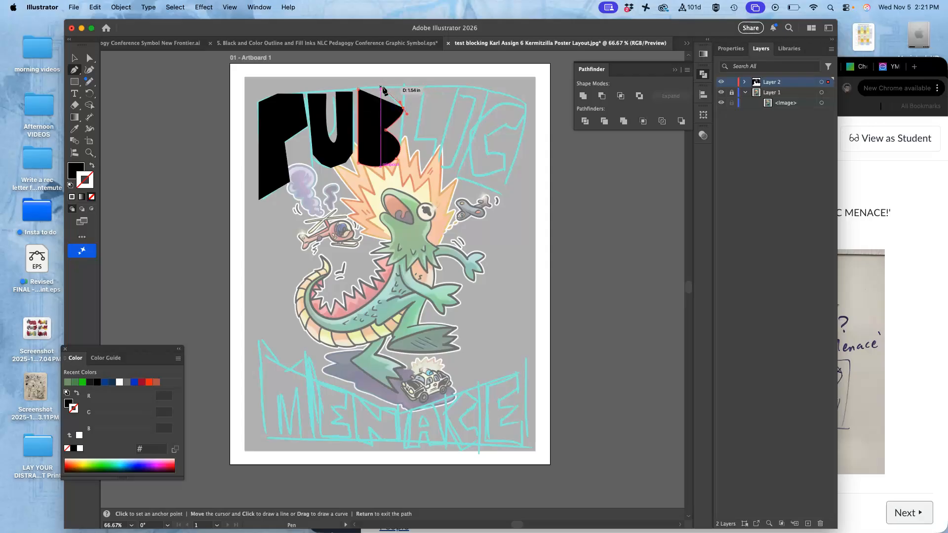
{"action": "left_click", "coordinate": [404, 107]}
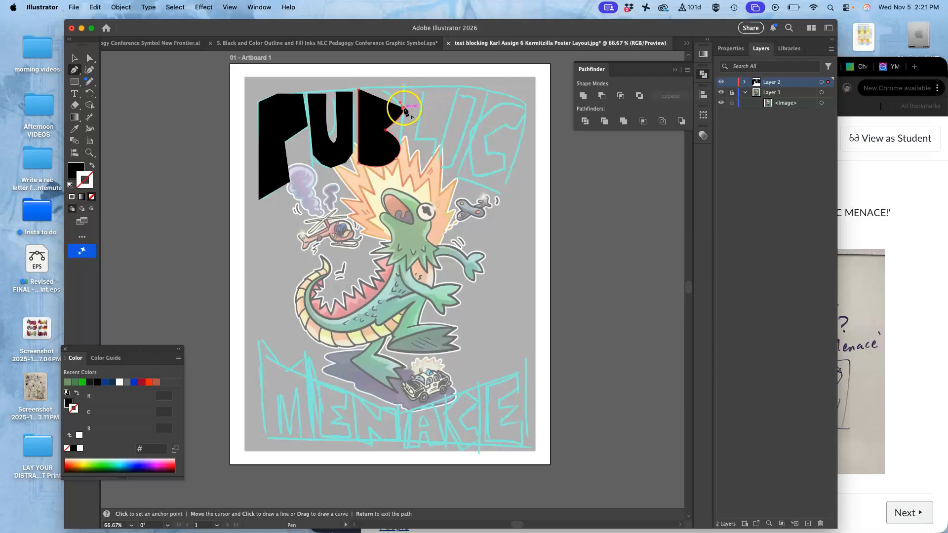
{"action": "left_click_drag", "start_coordinate": [404, 108], "coordinate": [385, 86]}
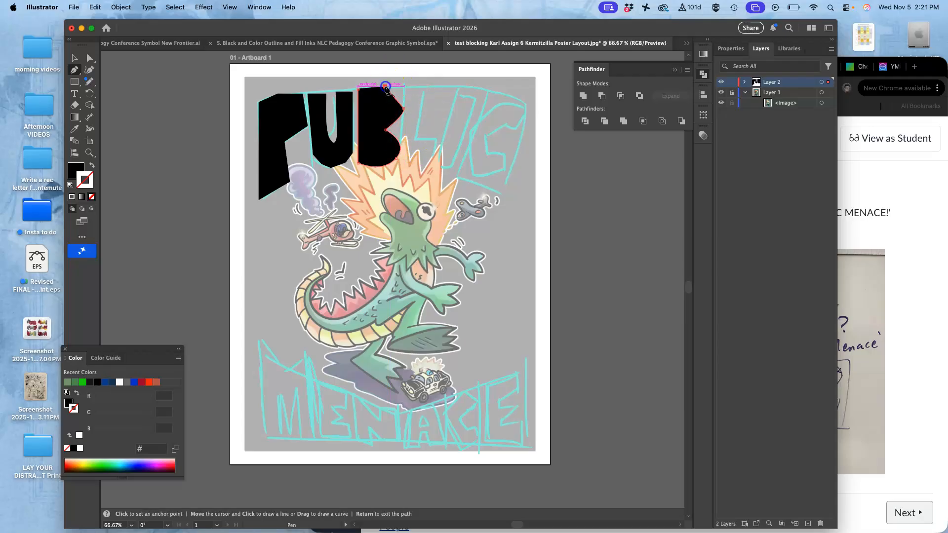
{"action": "left_click", "coordinate": [371, 86]}
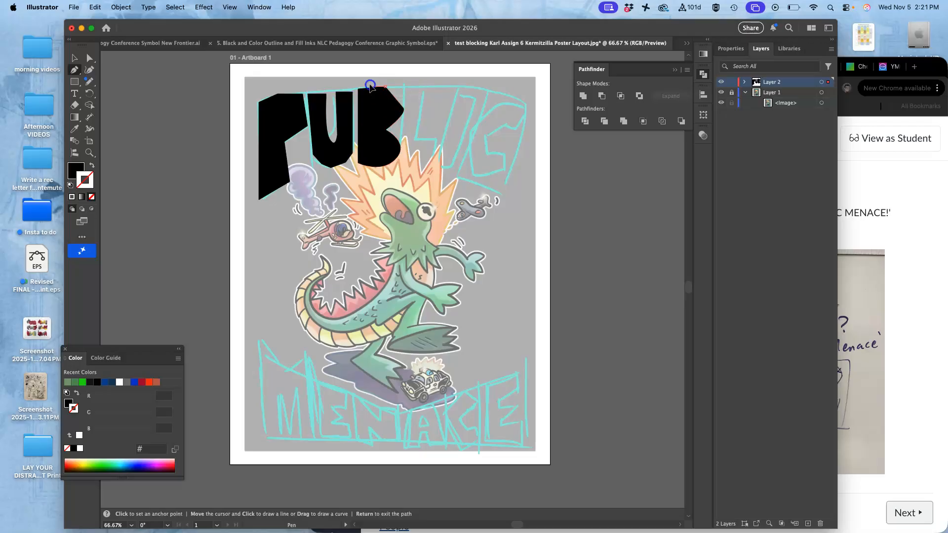
{"action": "left_click", "coordinate": [359, 89]}
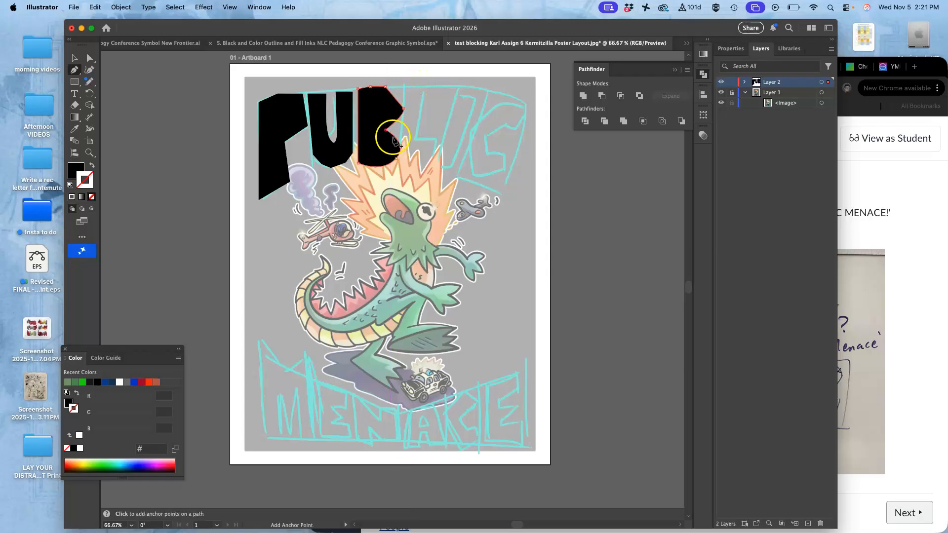
Step: Trace the letter L as a closed black block shape next to the B, following the sketch
{"action": "left_click", "coordinate": [410, 87]}
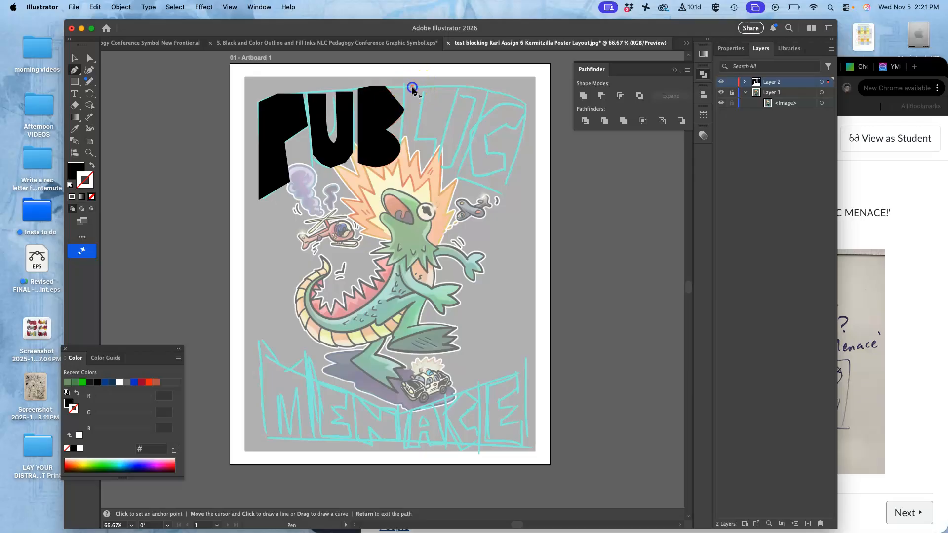
{"action": "left_click", "coordinate": [401, 161]}
{"action": "left_click", "coordinate": [427, 162]}
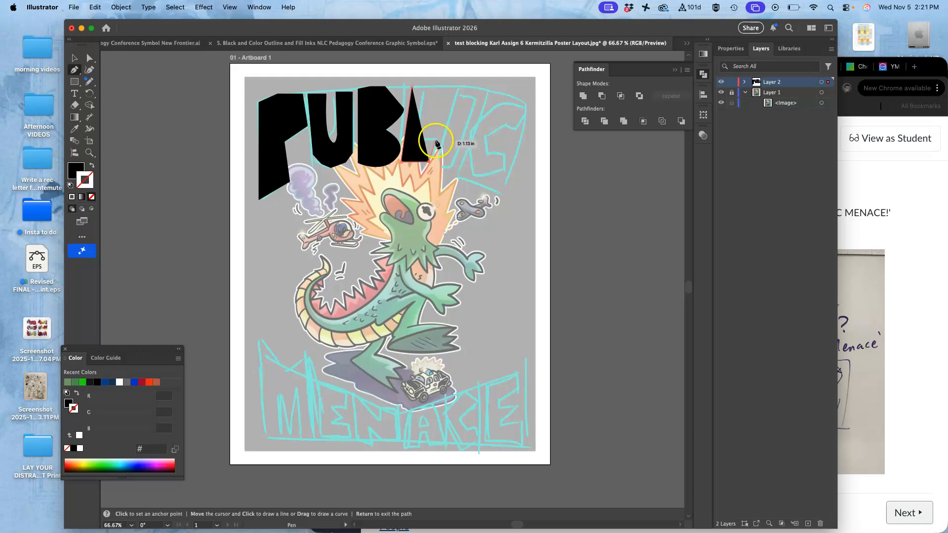
{"action": "left_click", "coordinate": [436, 141]}
{"action": "left_click", "coordinate": [418, 142]}
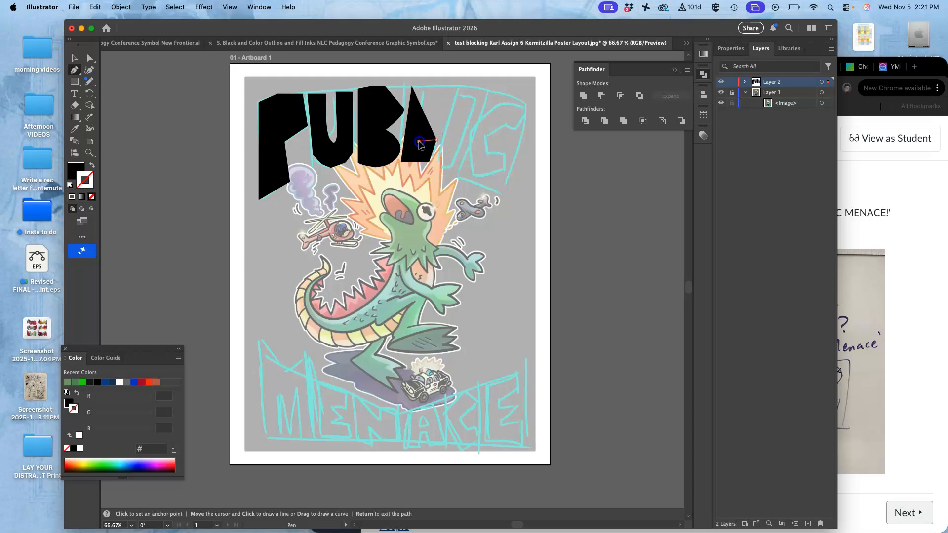
{"action": "left_click", "coordinate": [419, 88]}
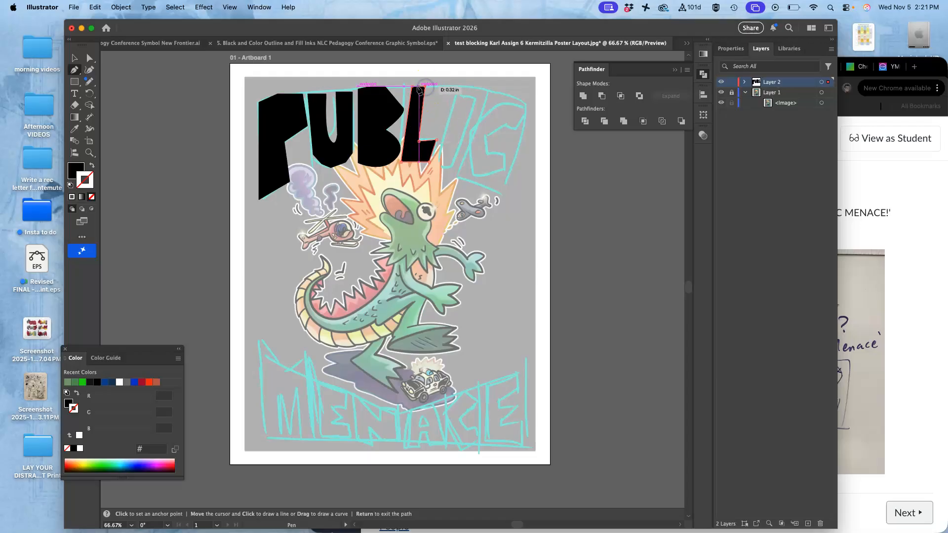
{"action": "left_click", "coordinate": [413, 87]}
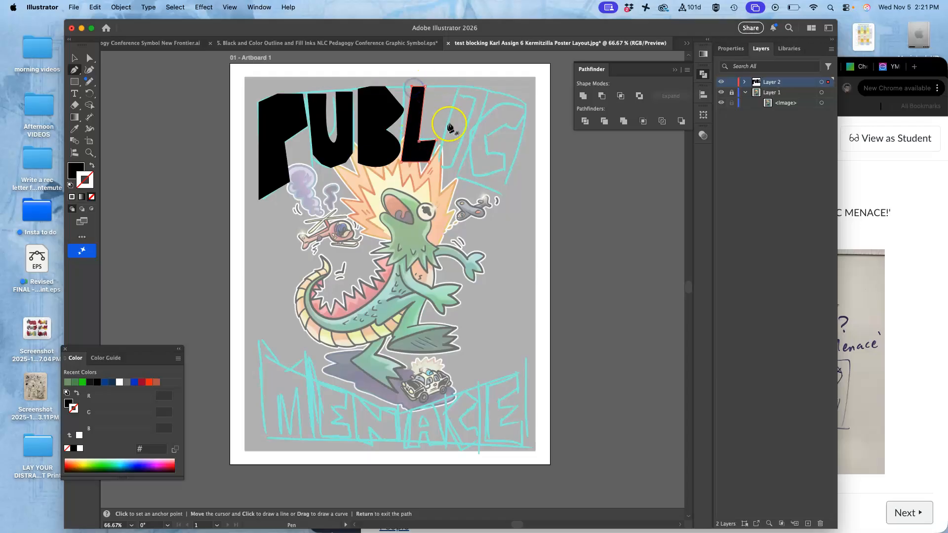
Step: Trace the letter I as a slanted closed bar beside the L
{"action": "left_click", "coordinate": [458, 92]}
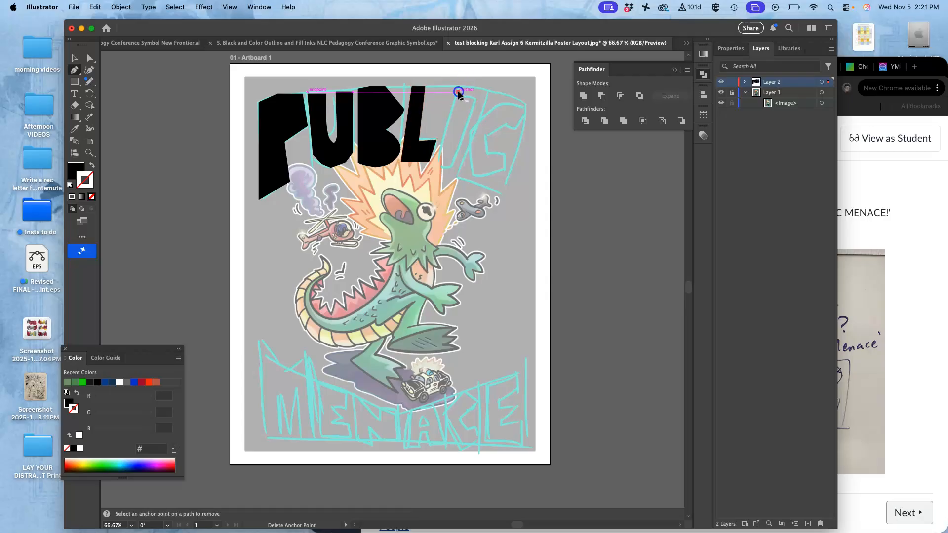
{"action": "left_click", "coordinate": [433, 164]}
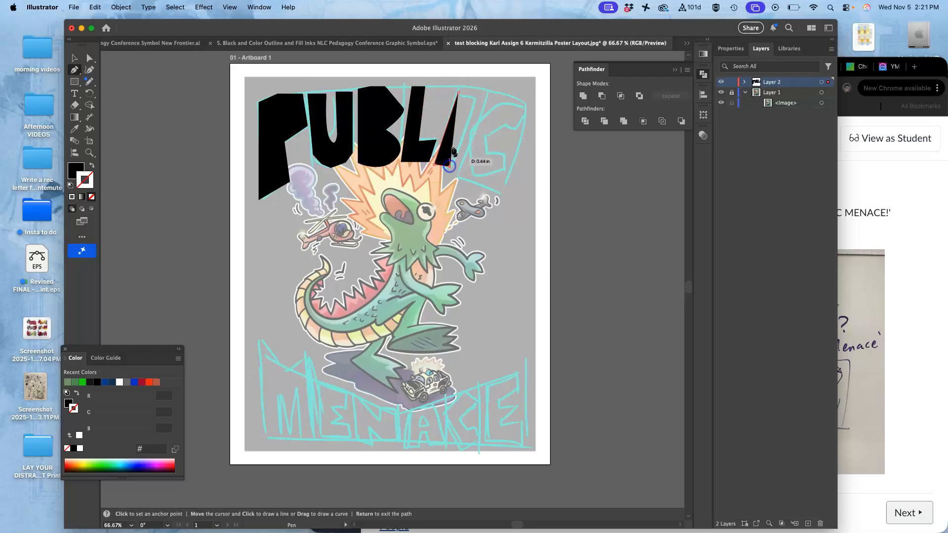
{"action": "left_click", "coordinate": [475, 97]}
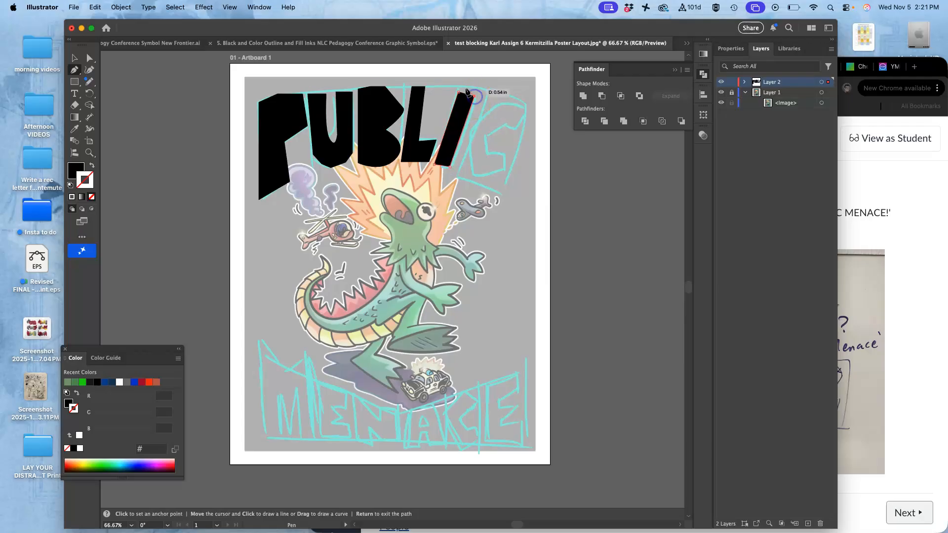
{"action": "left_click", "coordinate": [460, 91]}
Step: Trace the letter C as a closed angular block shape at the end of 'PUBLIC'
{"action": "left_click", "coordinate": [499, 103]}
{"action": "left_click", "coordinate": [469, 131]}
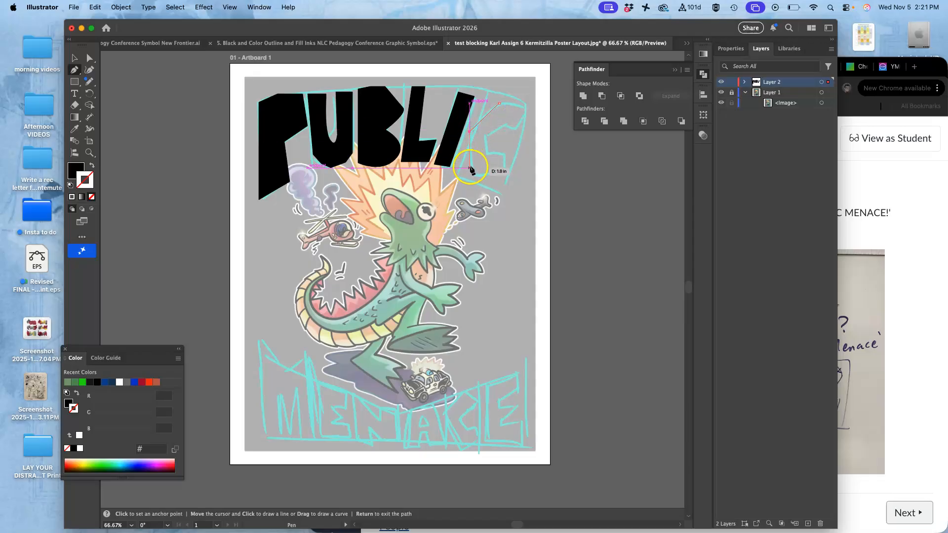
{"action": "left_click", "coordinate": [471, 172]}
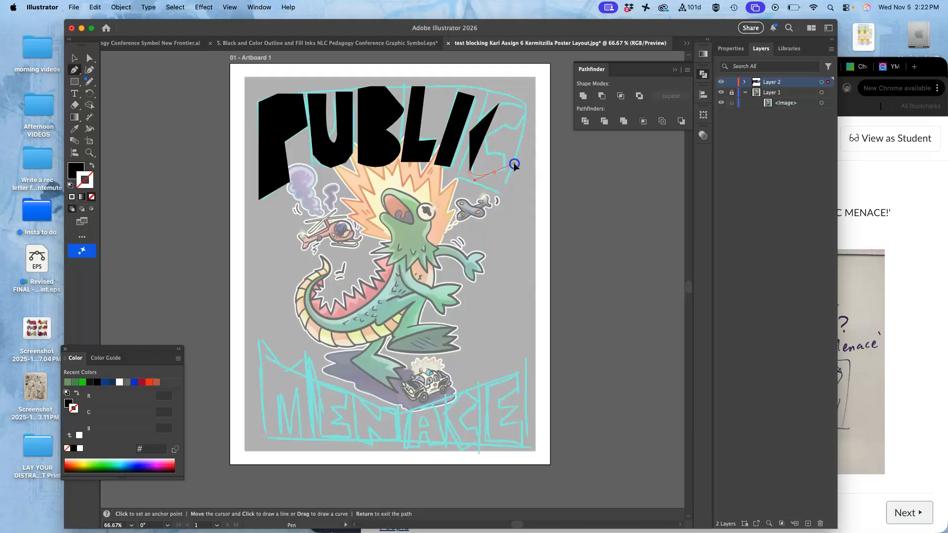
{"action": "left_click_drag", "start_coordinate": [513, 162], "coordinate": [514, 163]}
{"action": "left_click", "coordinate": [507, 167]}
{"action": "left_click", "coordinate": [508, 157]}
{"action": "left_click", "coordinate": [489, 158]}
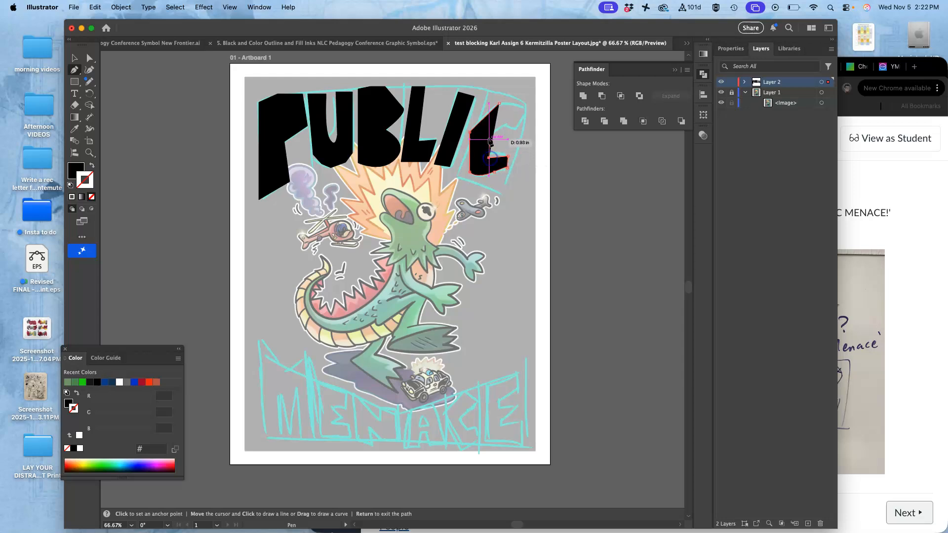
{"action": "left_click", "coordinate": [489, 137]}
{"action": "left_click", "coordinate": [506, 124]}
{"action": "left_click", "coordinate": [517, 128]}
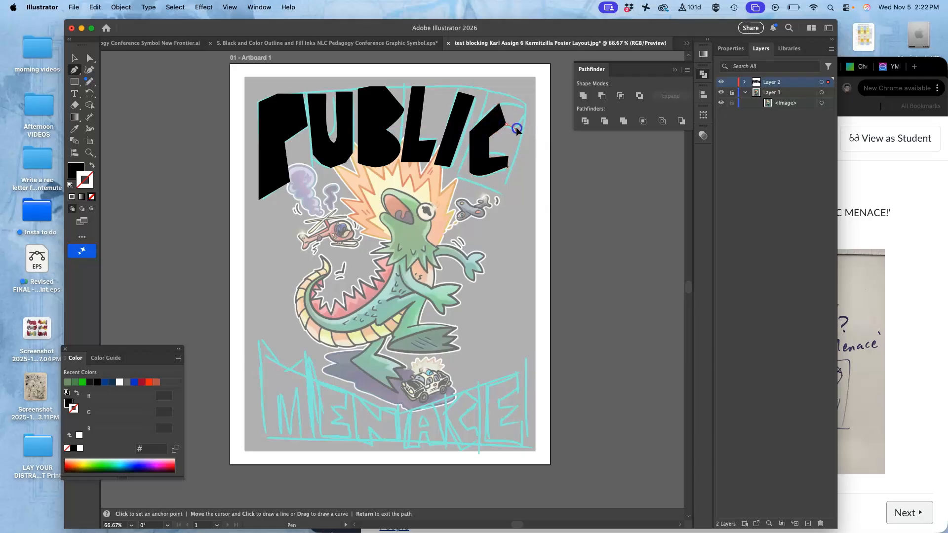
{"action": "left_click", "coordinate": [528, 109]}
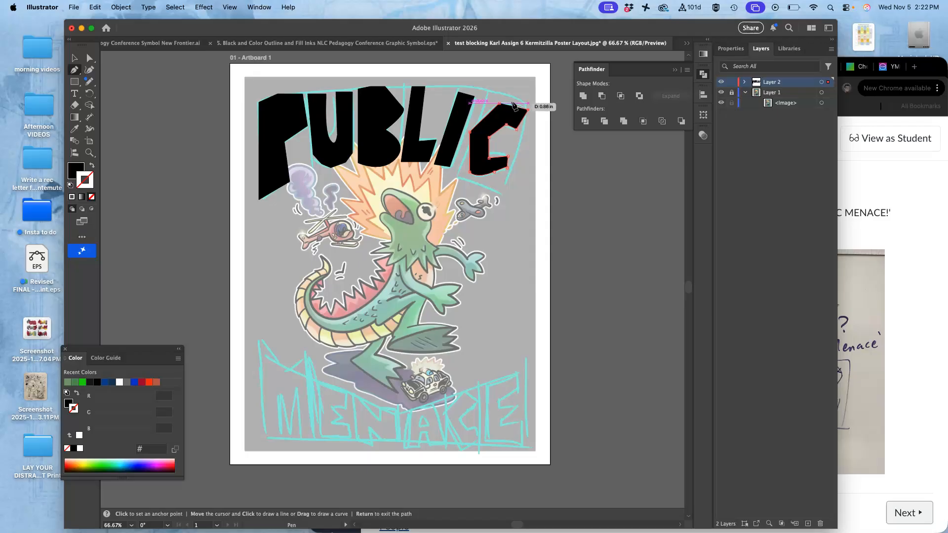
{"action": "left_click", "coordinate": [500, 104]}
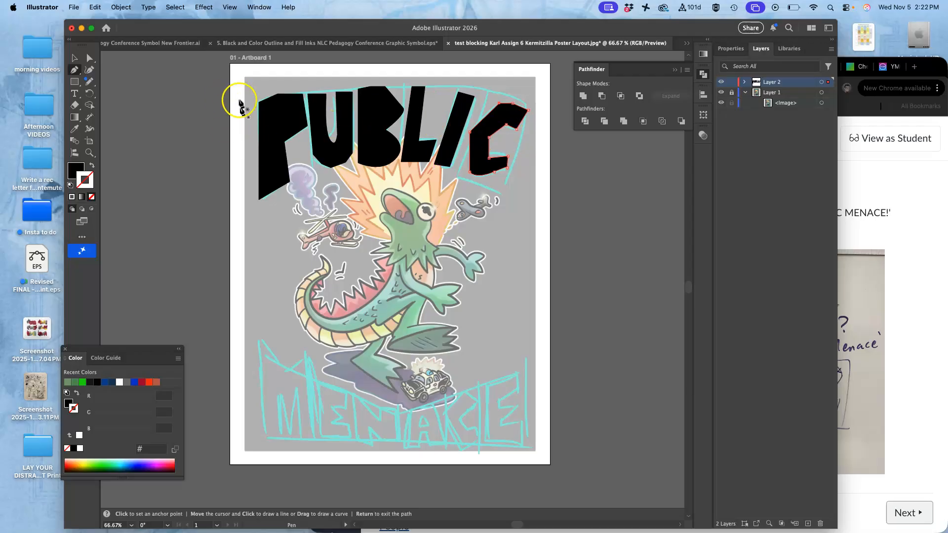
Step: Stretch the P letter's bounds so it fills its sketched outline more closely
{"action": "left_click", "coordinate": [90, 58]}
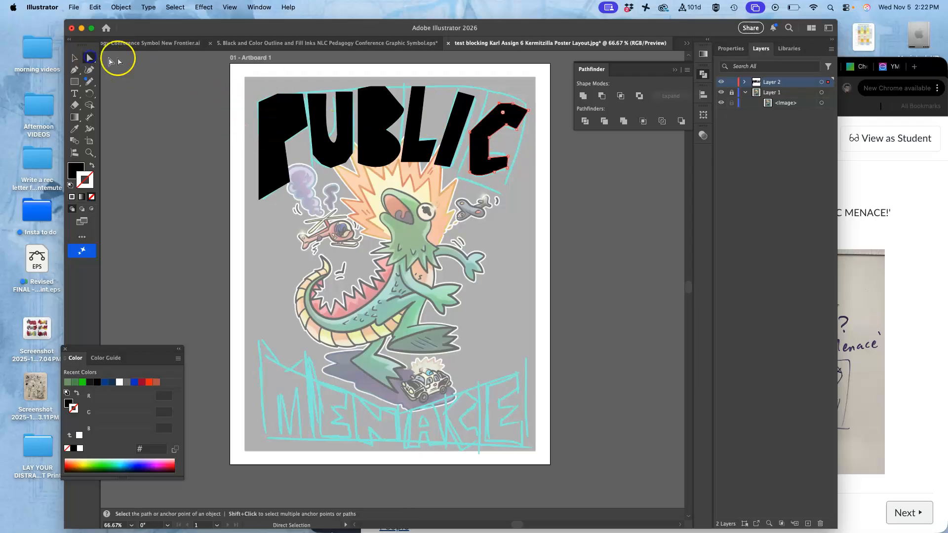
{"action": "left_click", "coordinate": [287, 118]}
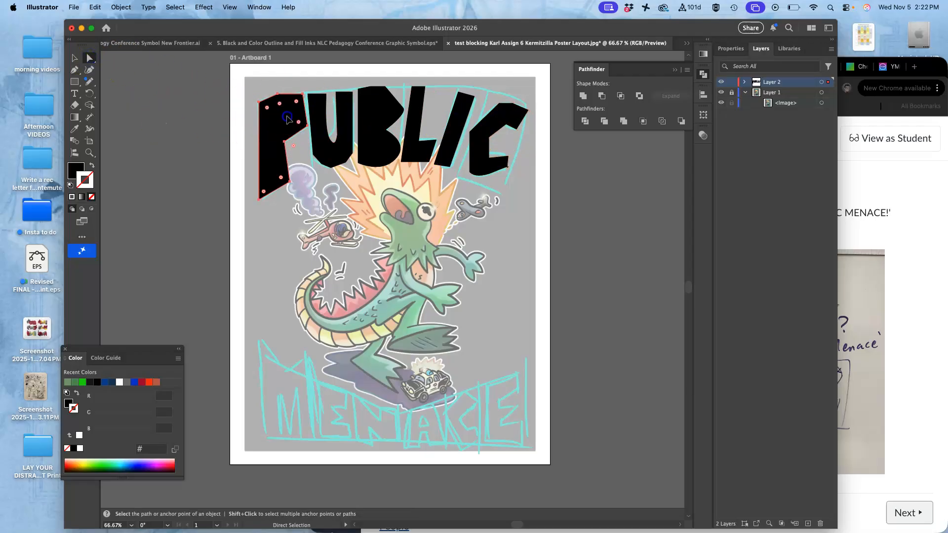
{"action": "left_click", "coordinate": [370, 136]}
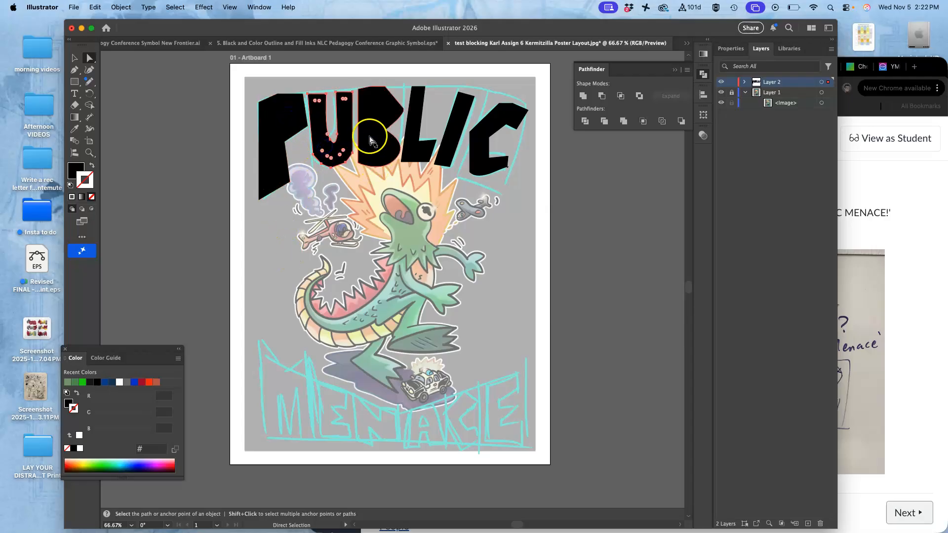
{"action": "left_click", "coordinate": [281, 122]}
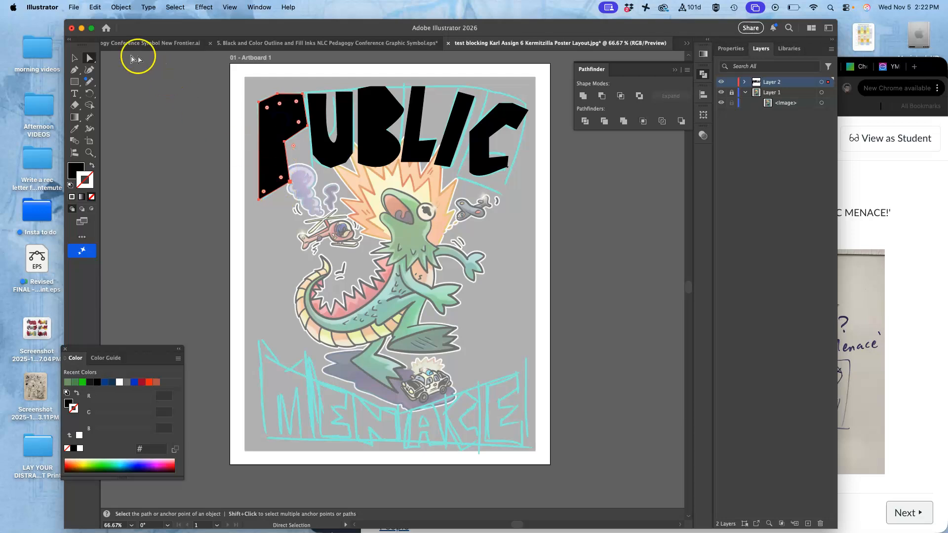
{"action": "left_click", "coordinate": [74, 59]}
{"action": "left_click_drag", "start_coordinate": [282, 93], "coordinate": [283, 87]}
{"action": "left_click_drag", "start_coordinate": [310, 204], "coordinate": [313, 203]}
{"action": "left_click_drag", "start_coordinate": [293, 116], "coordinate": [293, 121]}
Step: Resize the U taller and wider to match the sketched letter
{"action": "left_click", "coordinate": [90, 59]}
{"action": "left_click", "coordinate": [312, 143]}
{"action": "left_click", "coordinate": [74, 59]}
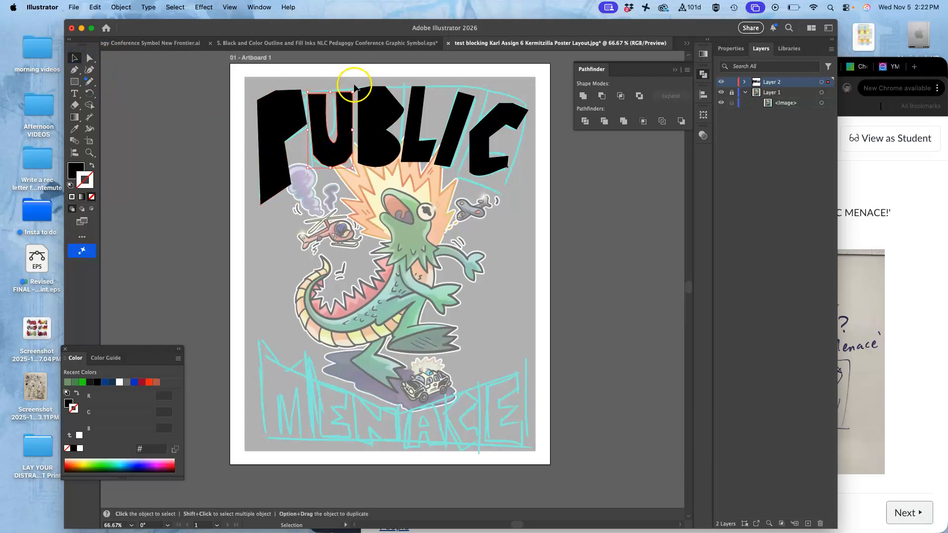
{"action": "left_click_drag", "start_coordinate": [353, 86], "coordinate": [352, 82]}
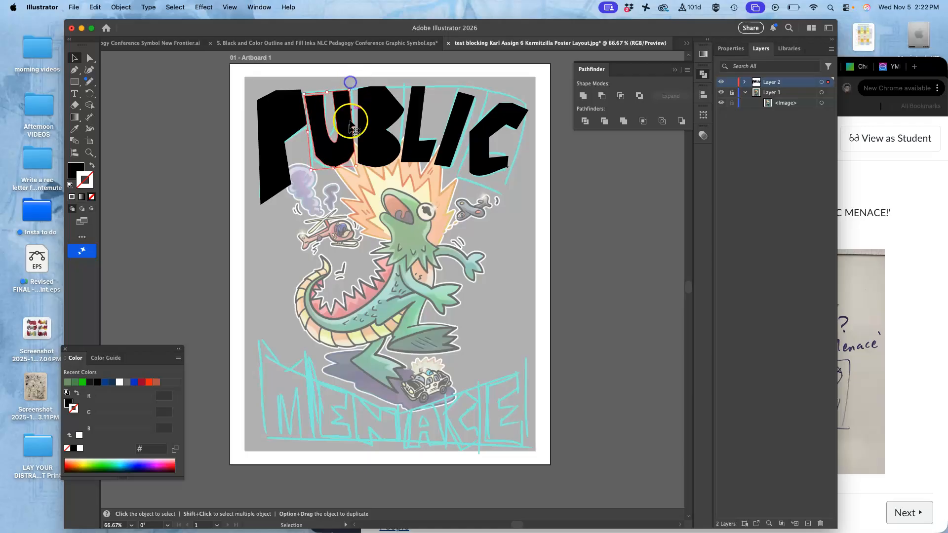
{"action": "left_click_drag", "start_coordinate": [334, 166], "coordinate": [336, 176]}
{"action": "left_click_drag", "start_coordinate": [328, 91], "coordinate": [356, 88]}
Step: Stretch the B vertically to fill the sketched letter height
{"action": "left_click", "coordinate": [89, 58]}
{"action": "left_click", "coordinate": [381, 104]}
{"action": "left_click", "coordinate": [74, 58]}
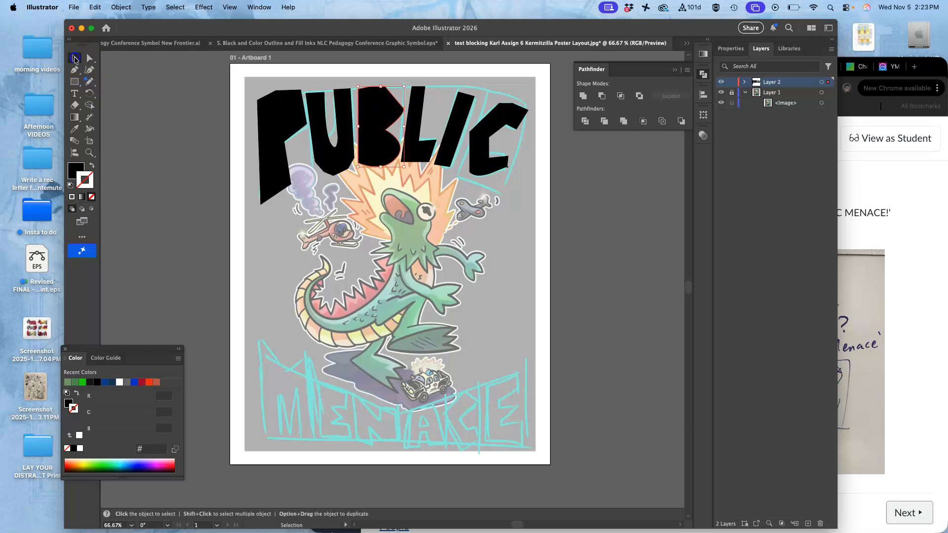
{"action": "left_click_drag", "start_coordinate": [381, 167], "coordinate": [382, 171]}
{"action": "left_click_drag", "start_coordinate": [407, 83], "coordinate": [407, 84]}
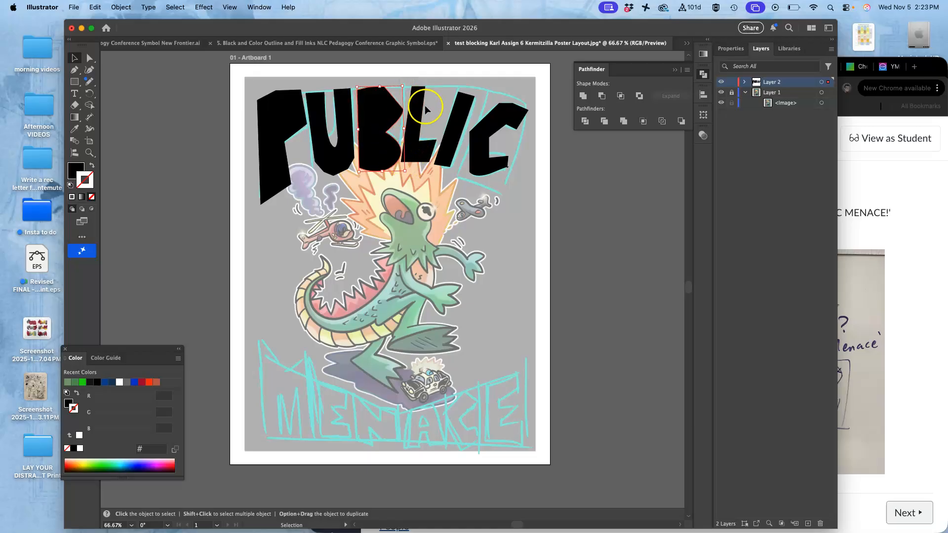
Step: Stretch the L vertically to match the sketched lettering
{"action": "left_click", "coordinate": [90, 59]}
{"action": "left_click", "coordinate": [419, 123]}
{"action": "left_click", "coordinate": [74, 57]}
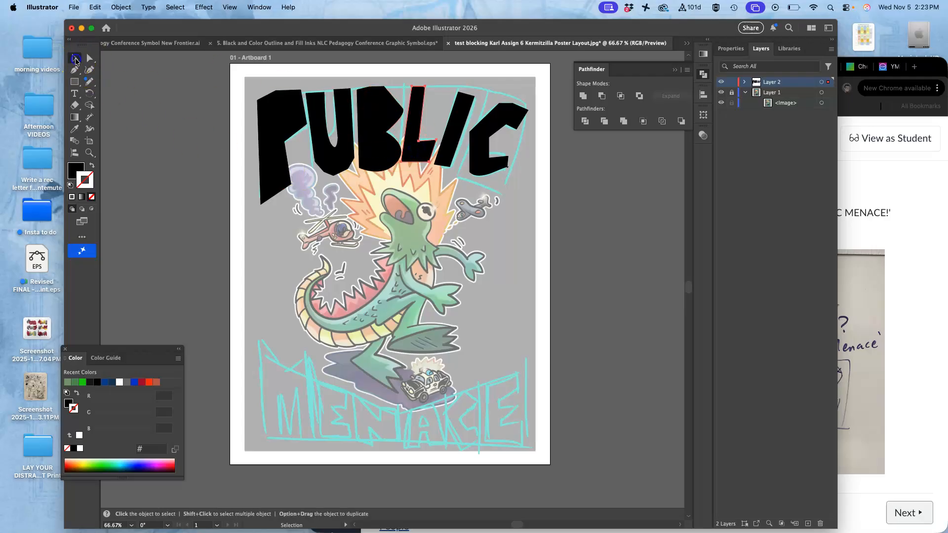
{"action": "left_click_drag", "start_coordinate": [441, 86], "coordinate": [445, 82]}
{"action": "left_click_drag", "start_coordinate": [419, 162], "coordinate": [419, 167]}
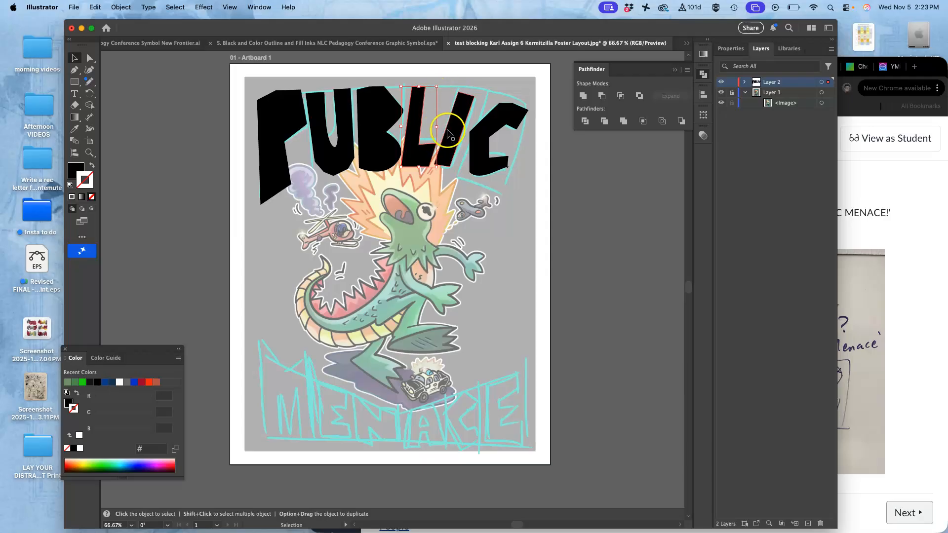
Step: Enlarge the I so it fills its sketched slot between L and C
{"action": "left_click", "coordinate": [89, 58]}
{"action": "left_click", "coordinate": [455, 134]}
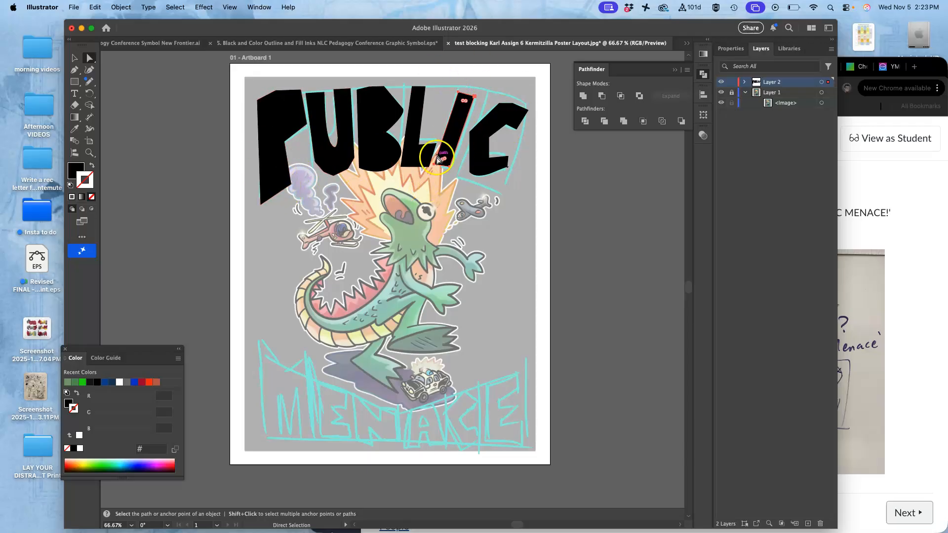
{"action": "left_click", "coordinate": [75, 58]}
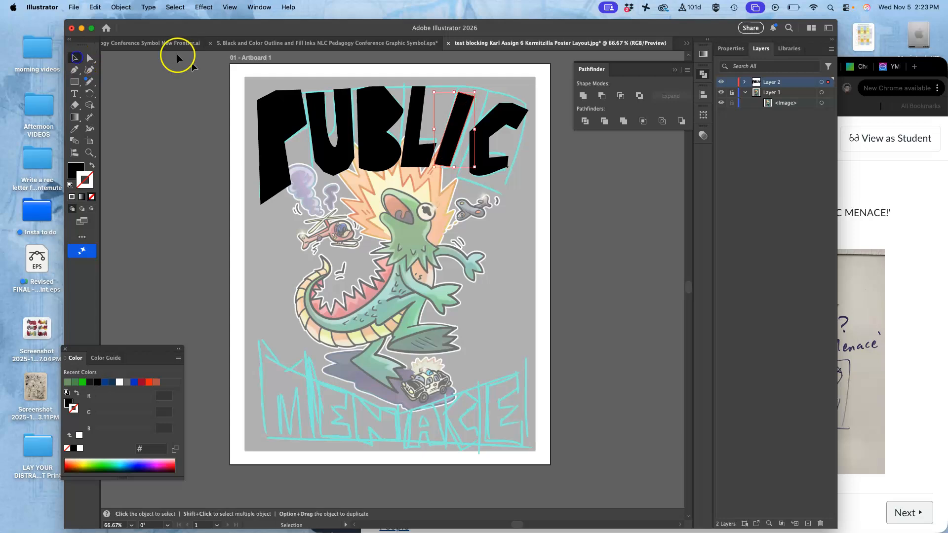
{"action": "left_click_drag", "start_coordinate": [472, 169], "coordinate": [482, 177]}
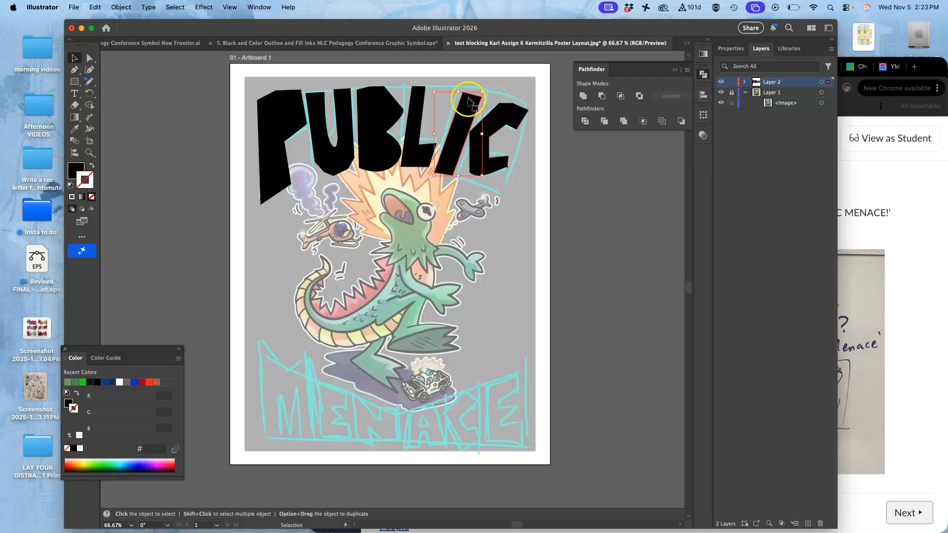
{"action": "left_click_drag", "start_coordinate": [483, 92], "coordinate": [483, 87]}
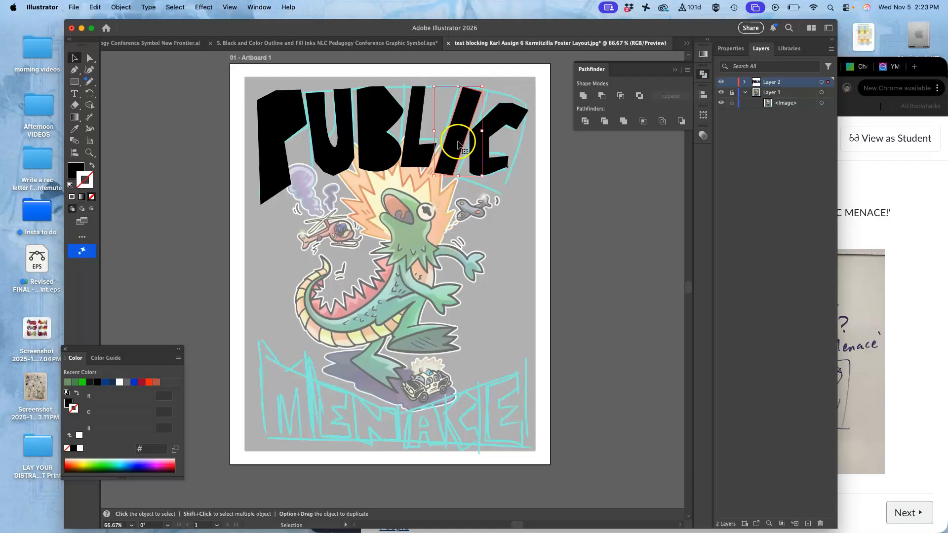
Step: Resize and reposition the C, then move it 0.1721 in horizontally
{"action": "left_click", "coordinate": [89, 58]}
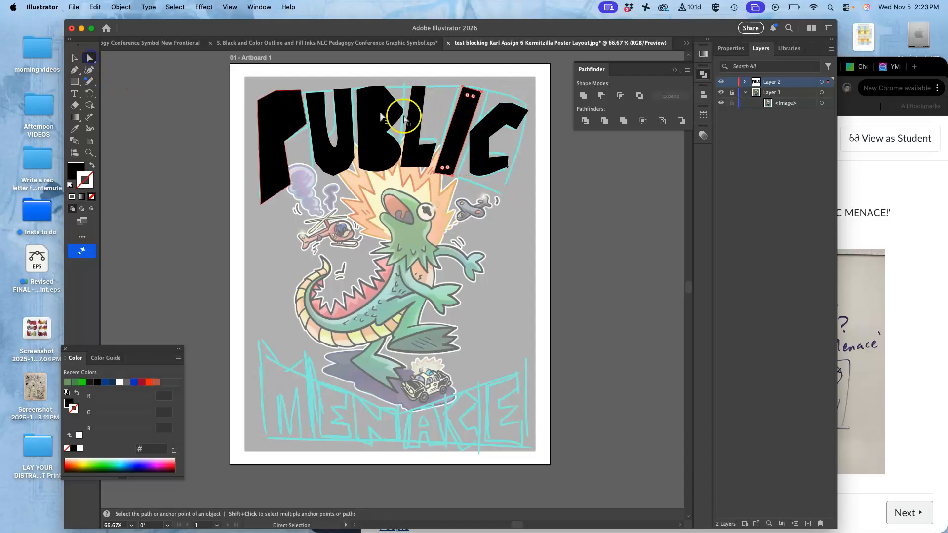
{"action": "left_click", "coordinate": [508, 121]}
{"action": "left_click", "coordinate": [74, 57]}
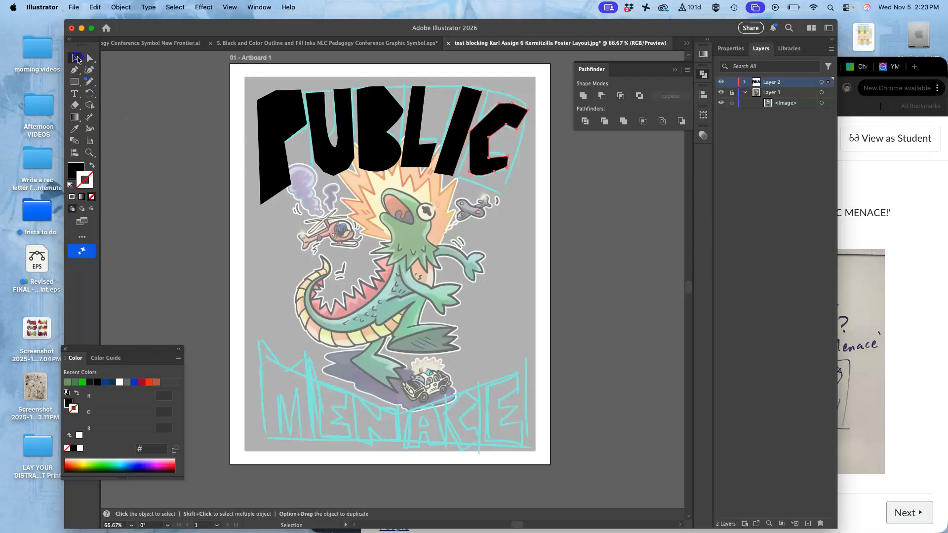
{"action": "left_click_drag", "start_coordinate": [529, 177], "coordinate": [535, 191]}
{"action": "left_click_drag", "start_coordinate": [512, 121], "coordinate": [492, 127]}
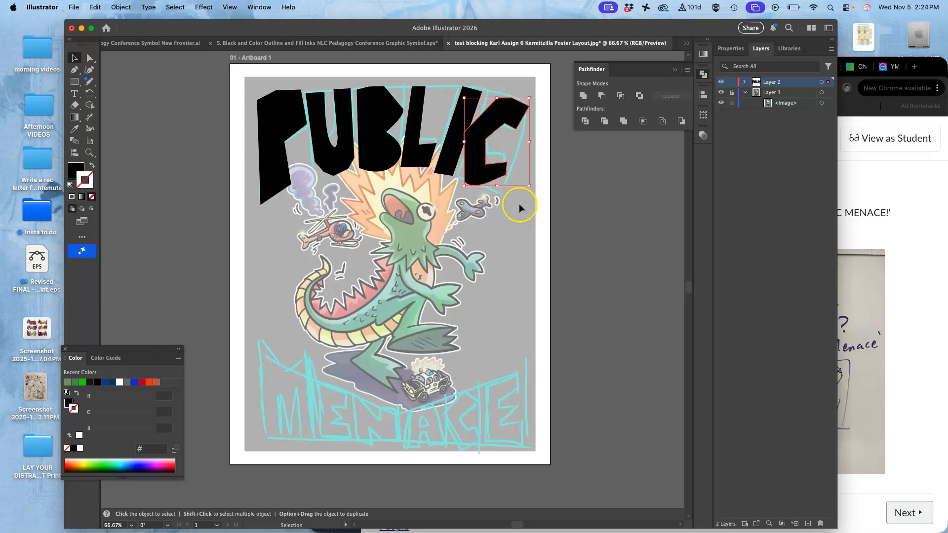
{"action": "left_click_drag", "start_coordinate": [515, 117], "coordinate": [518, 119]}
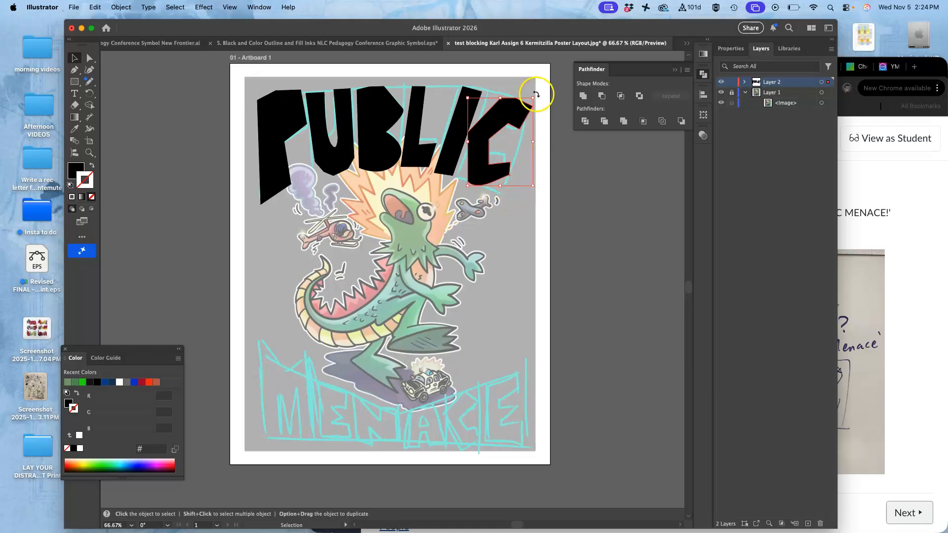
{"action": "left_click_drag", "start_coordinate": [536, 94], "coordinate": [537, 92]}
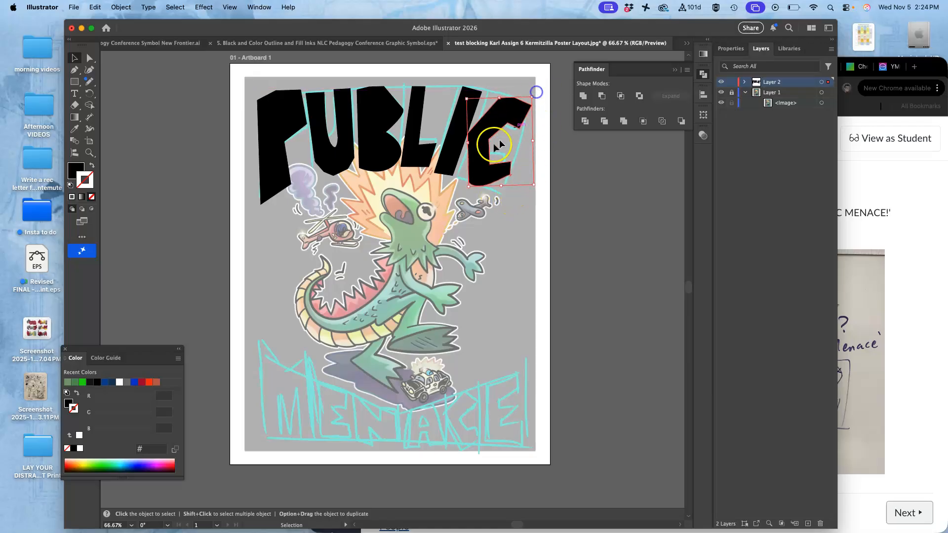
{"action": "key", "text": "Return"}
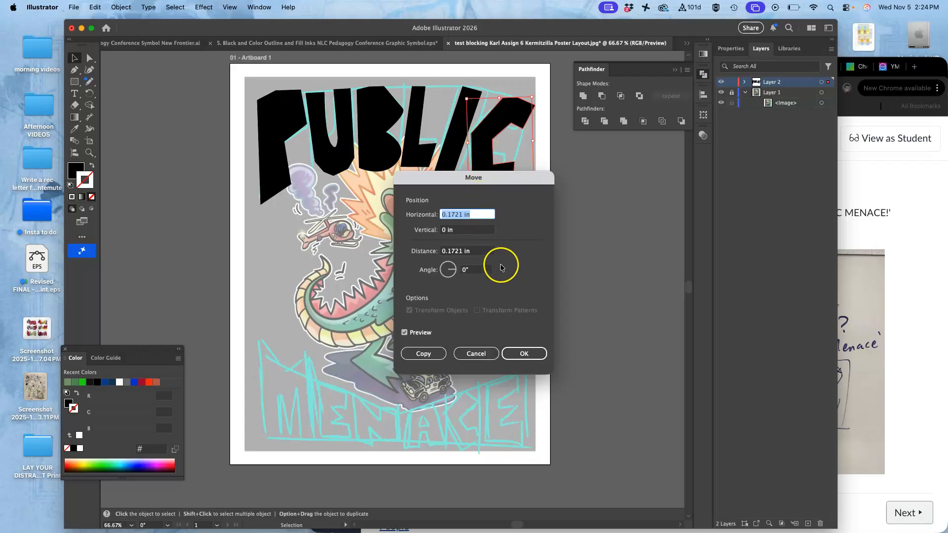
{"action": "left_click", "coordinate": [514, 353]}
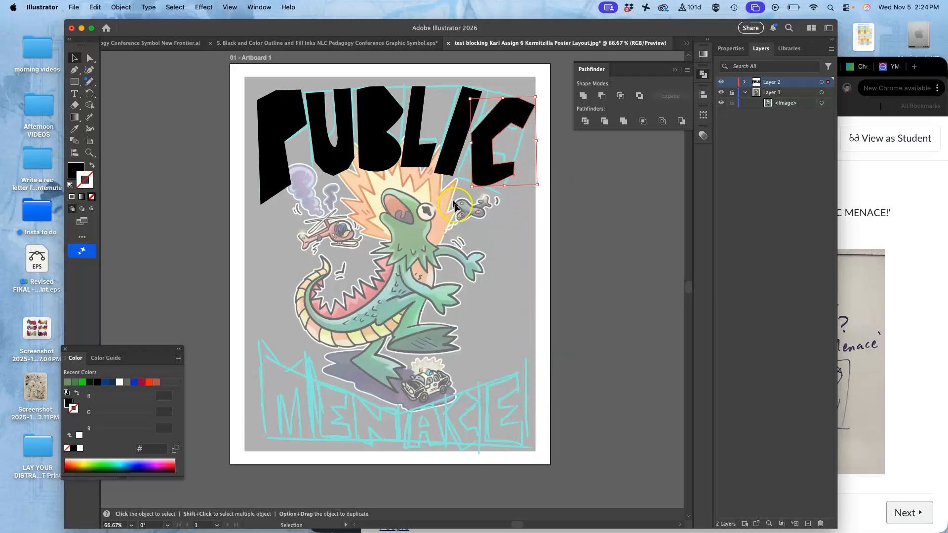
Step: Add an anchor point on the C's upper-left edge and delete the sharp corner point below it
{"action": "left_click", "coordinate": [475, 228]}
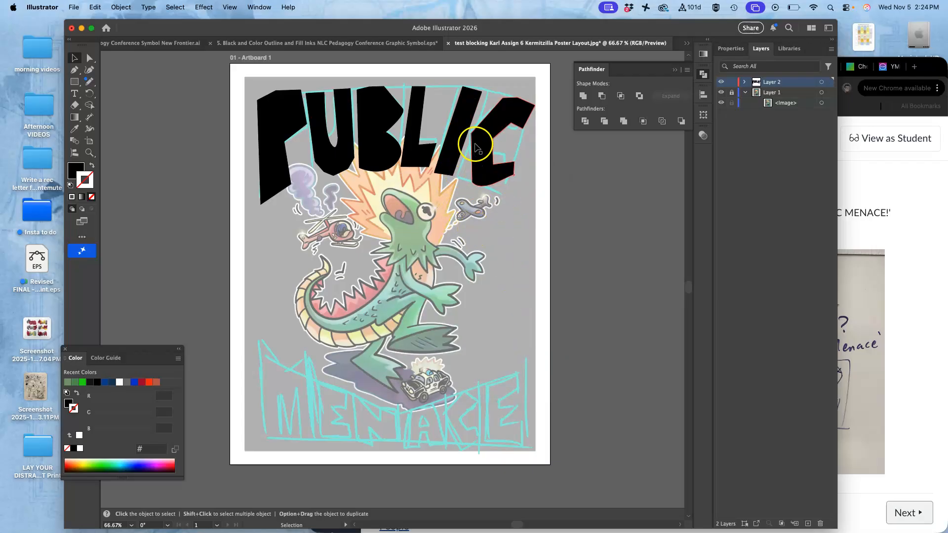
{"action": "left_click", "coordinate": [89, 58]}
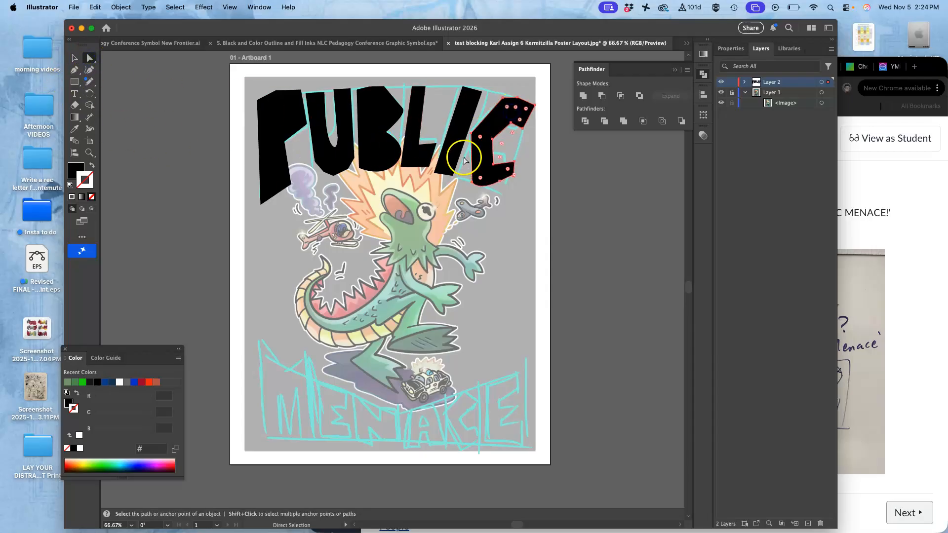
{"action": "scroll", "coordinate": [464, 160], "scroll_direction": "up", "scroll_amount": 6}
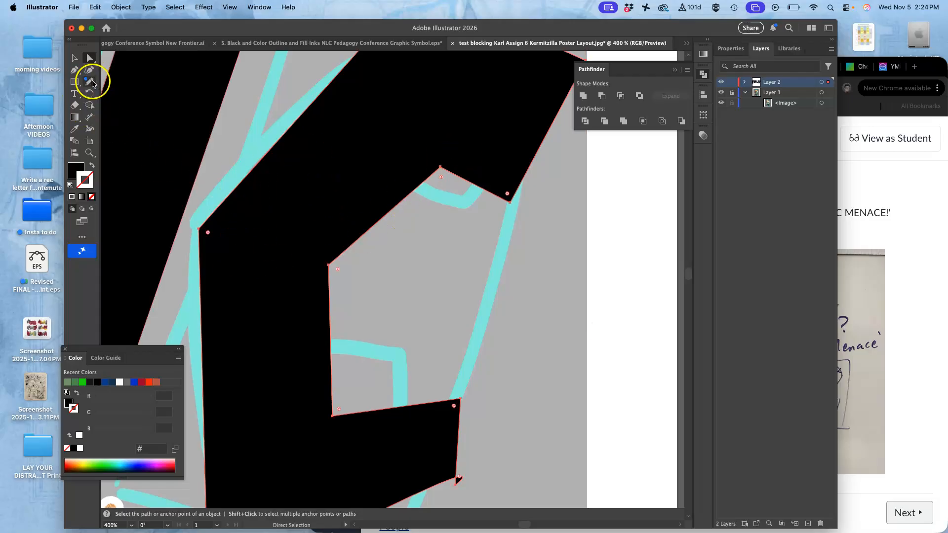
{"action": "left_click", "coordinate": [74, 70]}
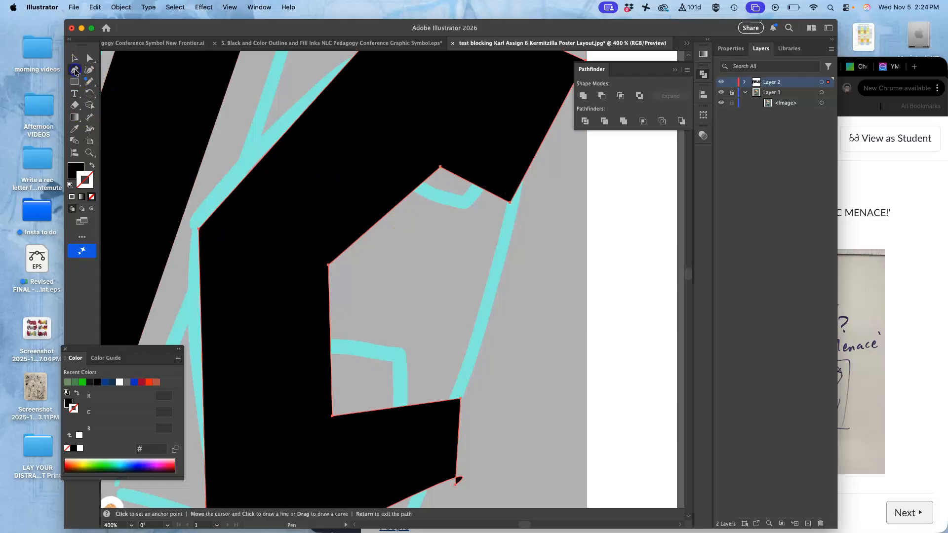
{"action": "left_click", "coordinate": [227, 197]}
{"action": "left_click", "coordinate": [200, 294]}
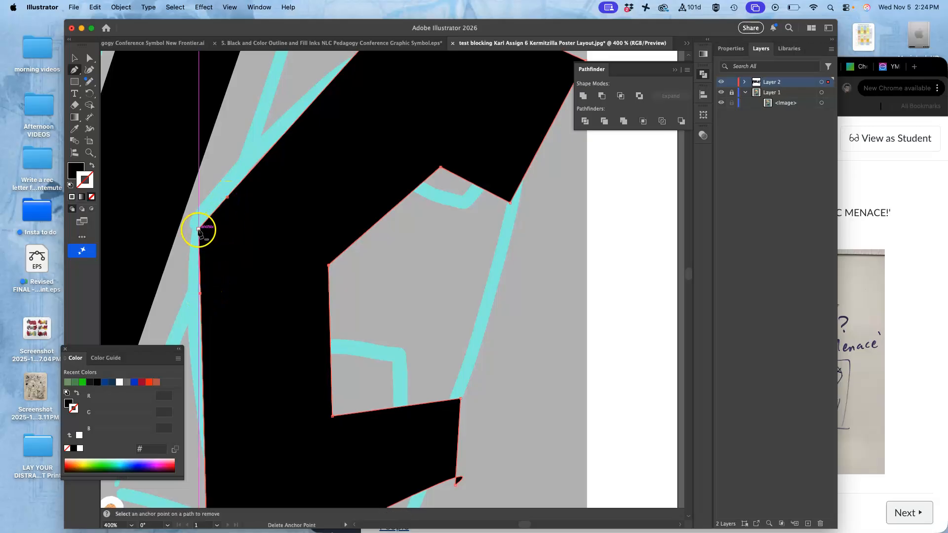
{"action": "left_click", "coordinate": [198, 229]}
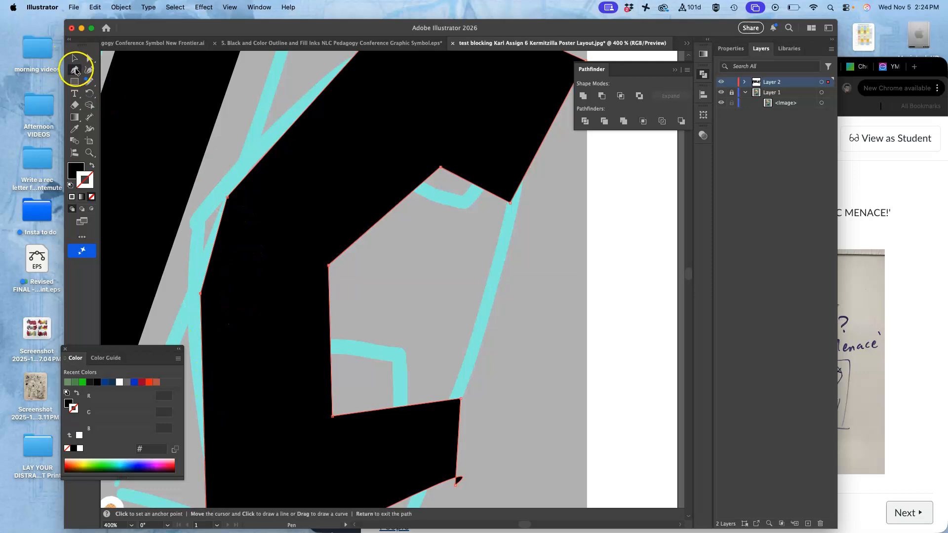
Step: Convert the C's upper-left point and inner corner point into smooth curves with the Anchor Point tool
{"action": "left_click", "coordinate": [76, 71]}
{"action": "left_click", "coordinate": [107, 82]}
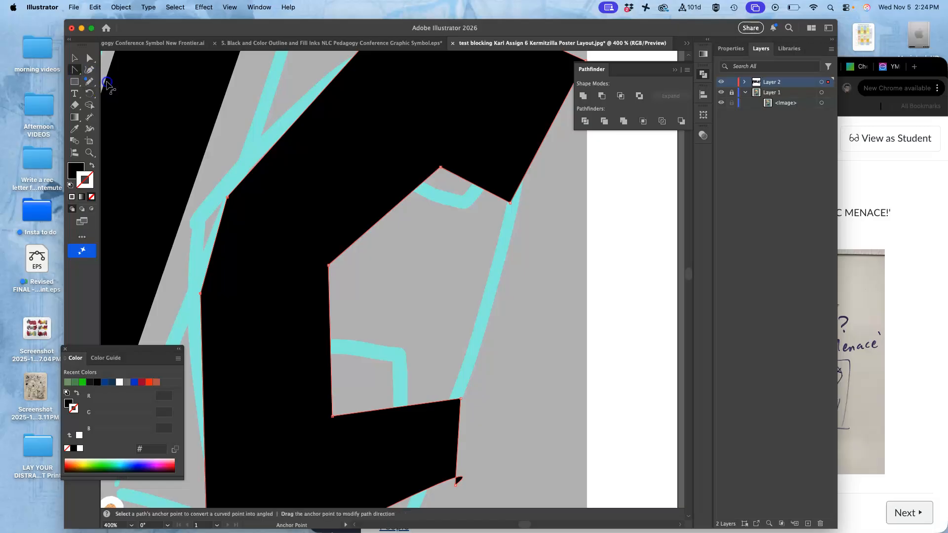
{"action": "left_click_drag", "start_coordinate": [226, 196], "coordinate": [210, 230]}
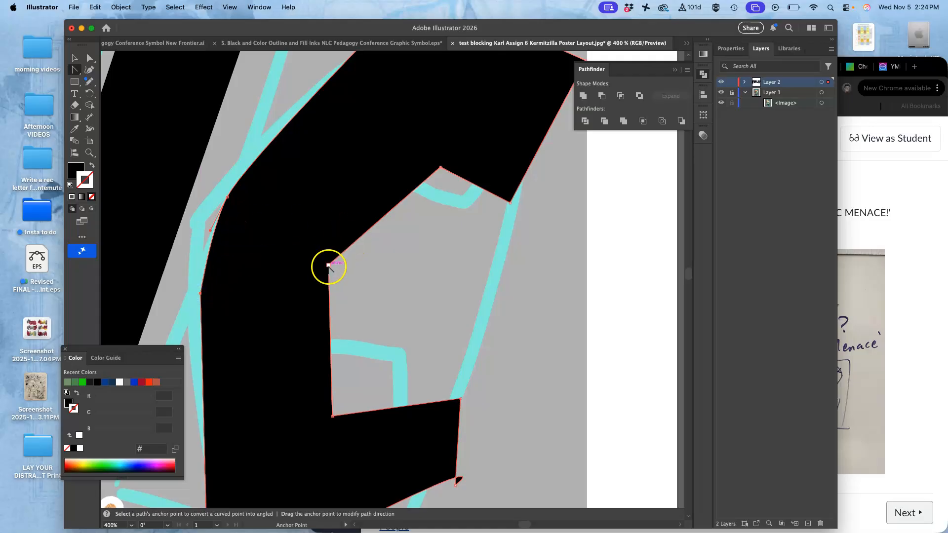
{"action": "left_click_drag", "start_coordinate": [328, 265], "coordinate": [334, 248]}
{"action": "left_click", "coordinate": [375, 268]}
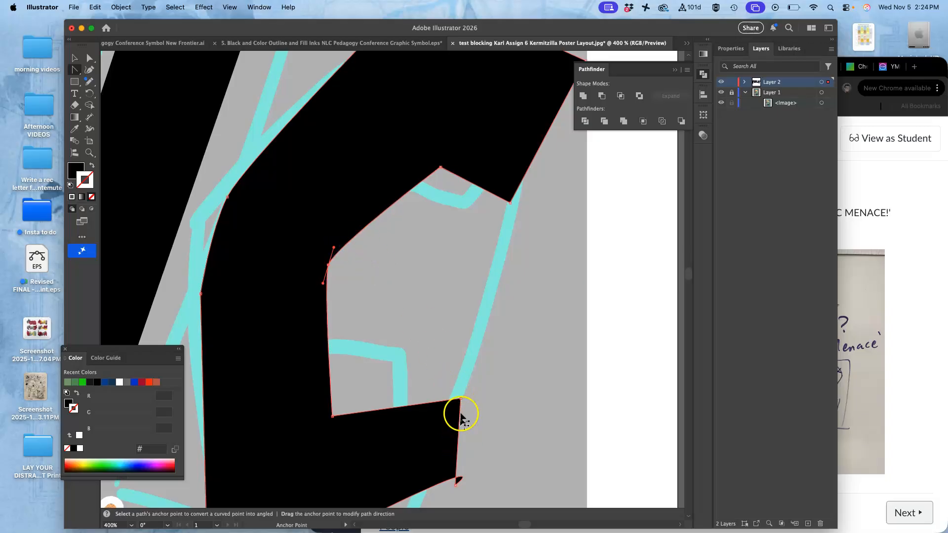
Step: Convert the C's inner corner point to remove the looping curve handle there
{"action": "key", "text": "super+minus"}
{"action": "key", "text": "super+equal"}
{"action": "key", "text": "super+equal"}
{"action": "key", "text": "super+equal"}
{"action": "key", "text": "super+equal"}
{"action": "key", "text": "super+equal"}
{"action": "key", "text": "super+equal"}
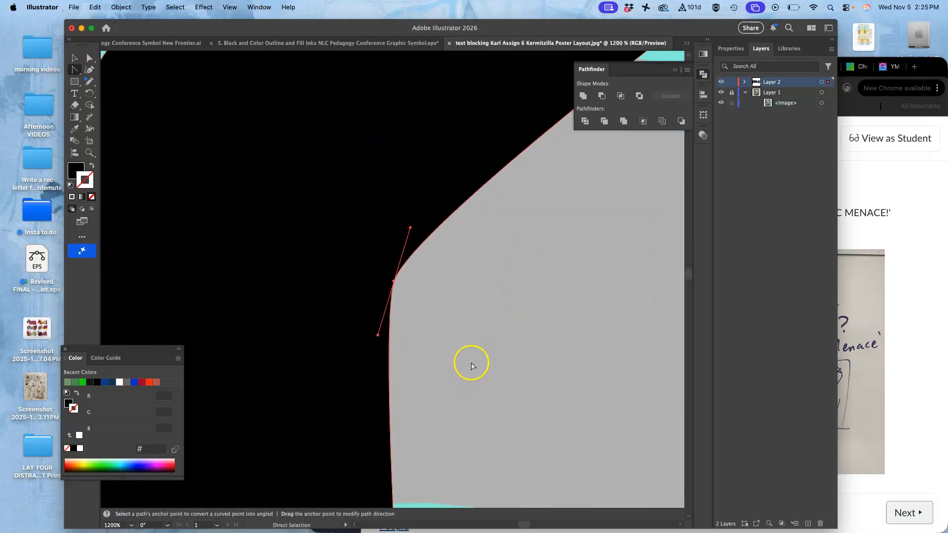
{"action": "left_click_drag", "start_coordinate": [484, 365], "coordinate": [408, 7]}
{"action": "left_click_drag", "start_coordinate": [420, 281], "coordinate": [152, 211]}
{"action": "left_click_drag", "start_coordinate": [583, 336], "coordinate": [295, 76]}
{"action": "left_click_drag", "start_coordinate": [406, 312], "coordinate": [380, 185]}
{"action": "left_click", "coordinate": [90, 60]}
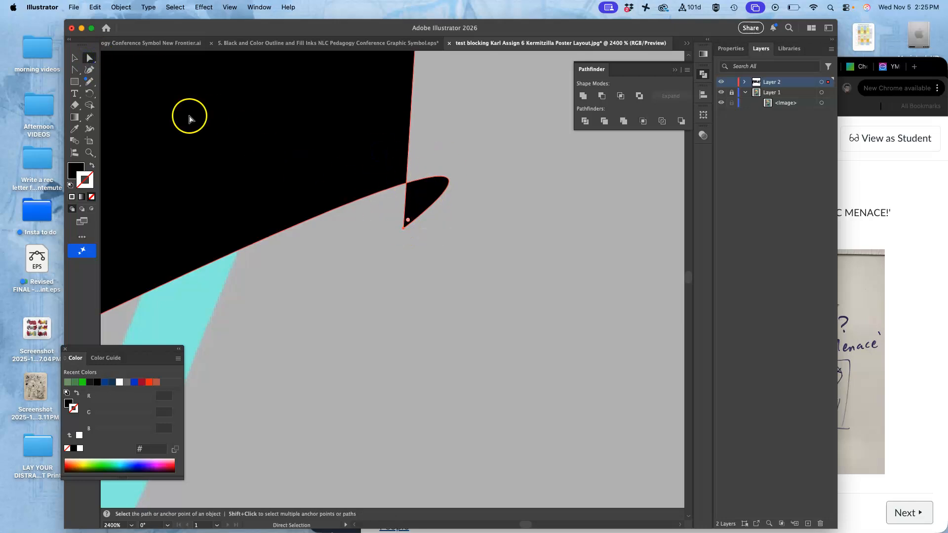
{"action": "left_click", "coordinate": [74, 70]}
{"action": "left_click", "coordinate": [404, 228]}
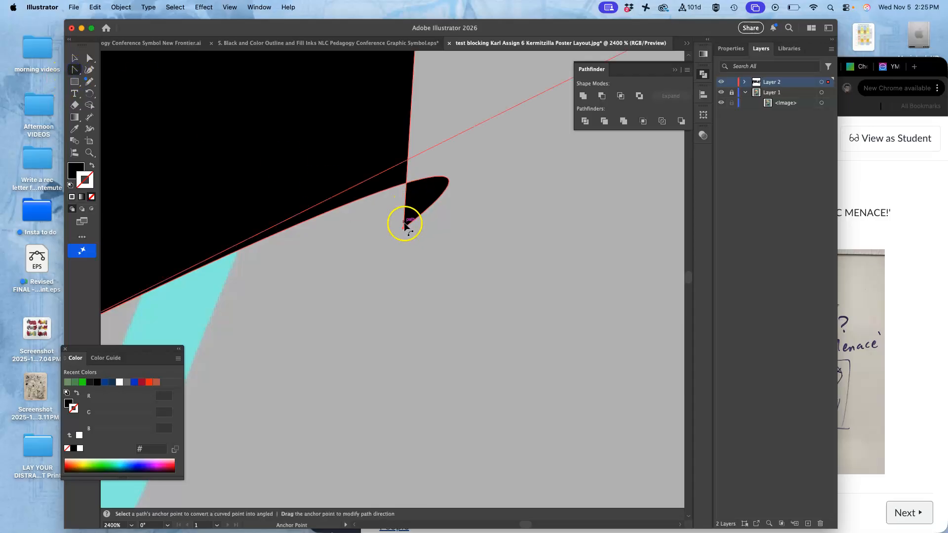
{"action": "left_click", "coordinate": [90, 59]}
{"action": "left_click", "coordinate": [422, 250]}
{"action": "left_click", "coordinate": [403, 227]}
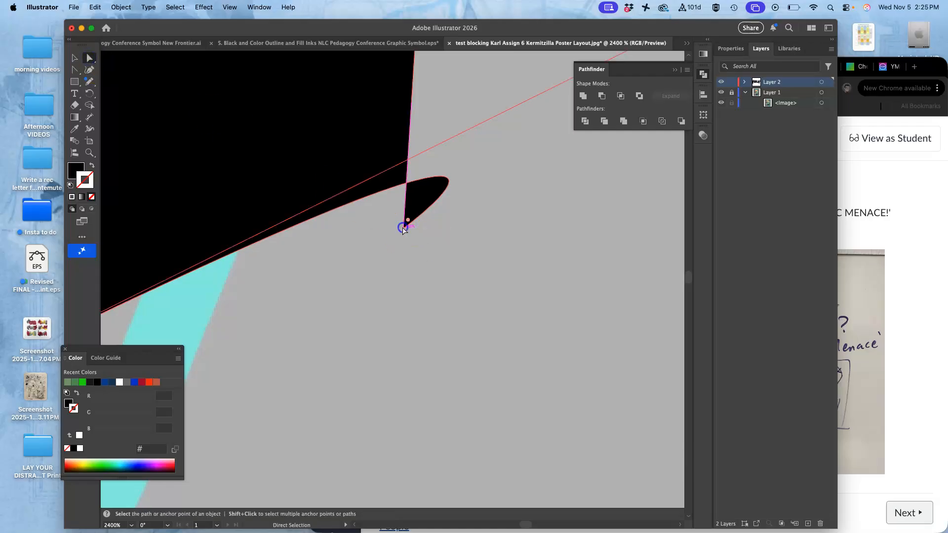
Step: Reshape the curve along the C's bottom edge by adjusting its anchor point's direction handle
{"action": "left_click_drag", "start_coordinate": [344, 281], "coordinate": [590, 235]}
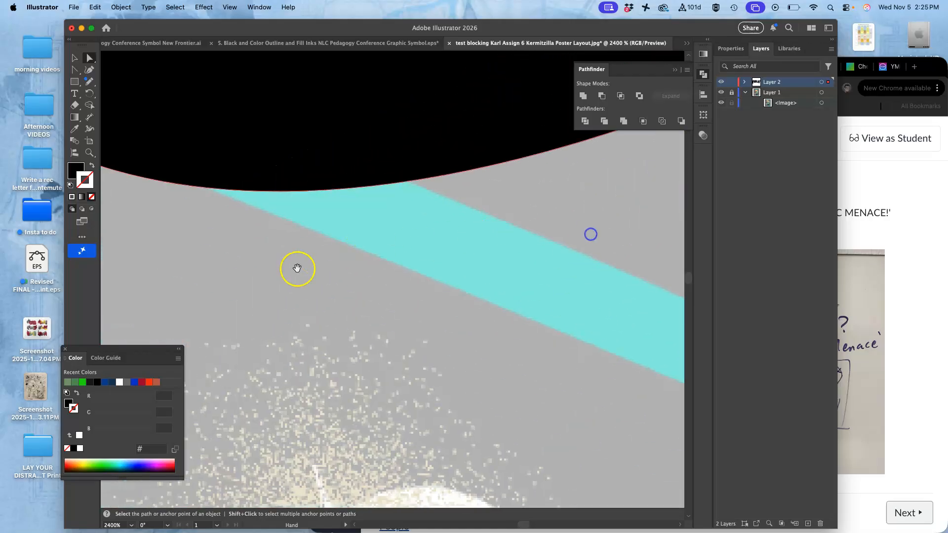
{"action": "left_click_drag", "start_coordinate": [297, 266], "coordinate": [541, 321]}
{"action": "left_click_drag", "start_coordinate": [319, 248], "coordinate": [429, 365]}
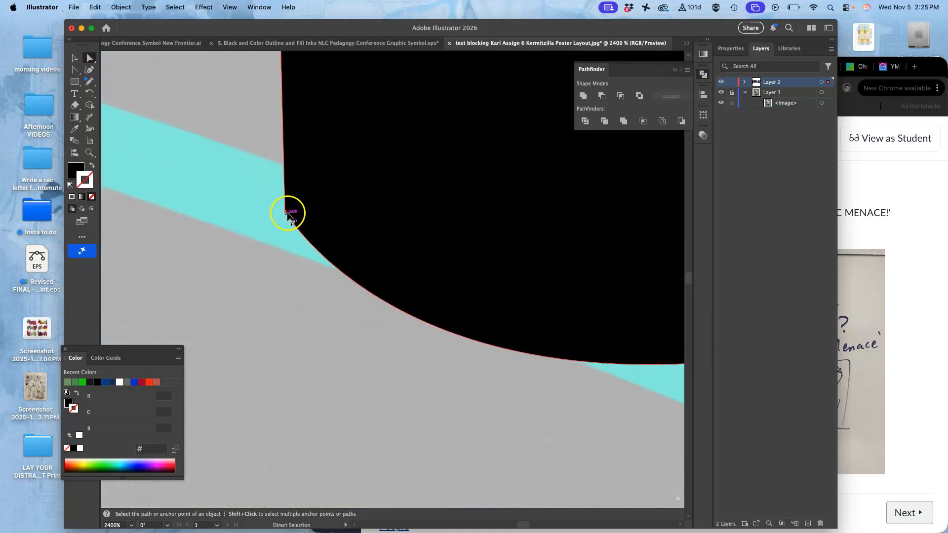
{"action": "key", "text": "super+minus"}
{"action": "key", "text": "super+minus"}
{"action": "key", "text": "super+minus"}
{"action": "key", "text": "super+minus"}
{"action": "key", "text": "super+minus"}
{"action": "key", "text": "super+minus"}
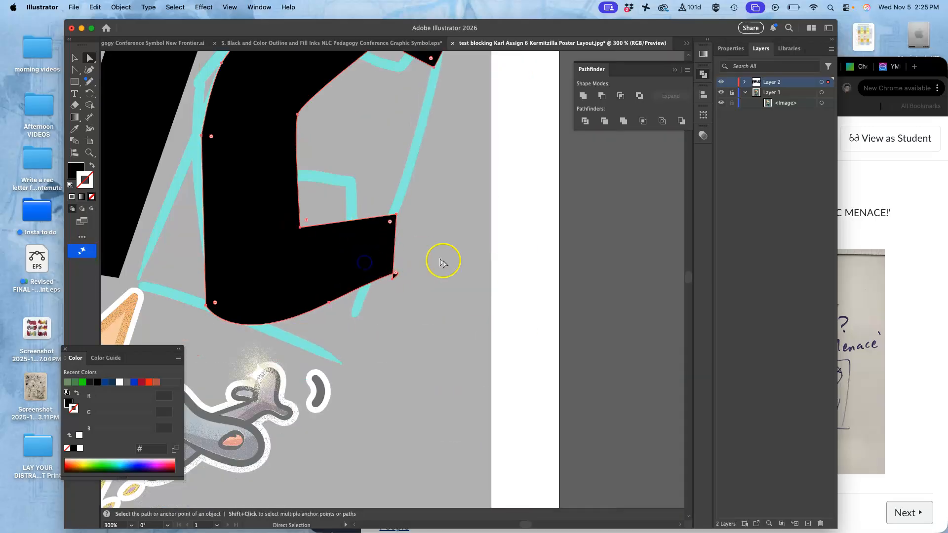
{"action": "left_click", "coordinate": [328, 302]}
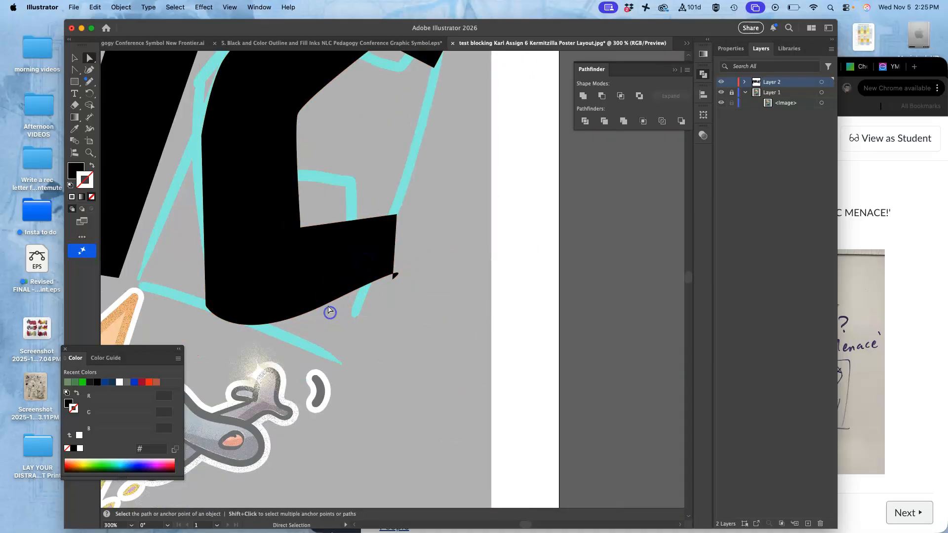
{"action": "left_click", "coordinate": [329, 303]}
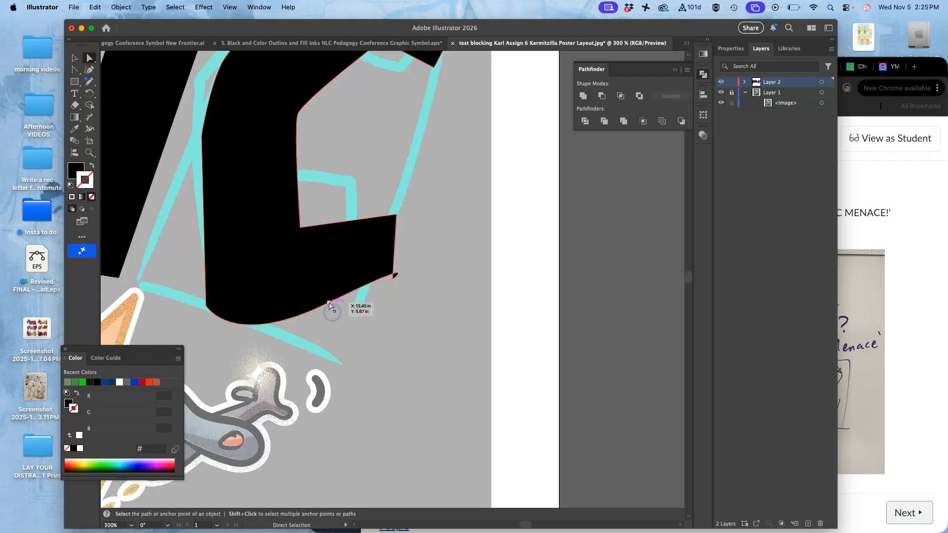
{"action": "left_click", "coordinate": [427, 255]}
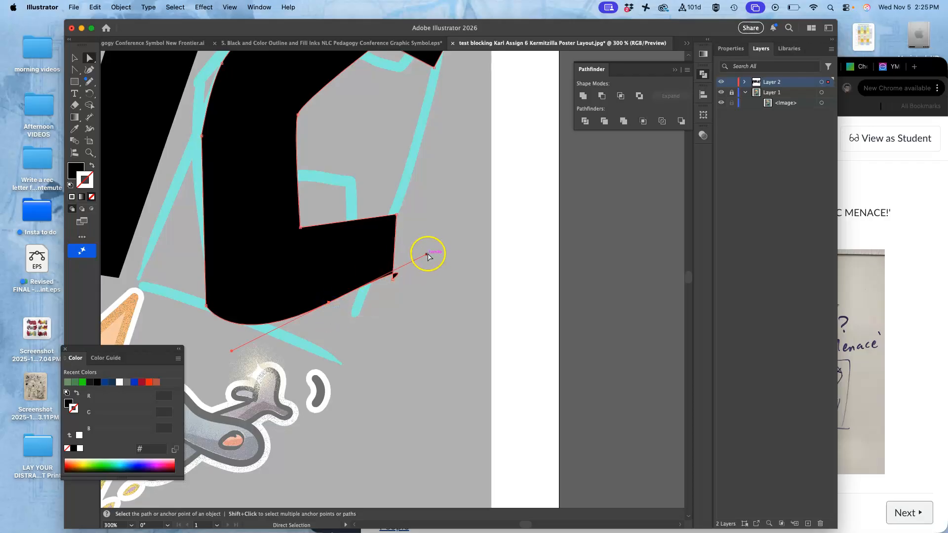
{"action": "left_click_drag", "start_coordinate": [426, 252], "coordinate": [405, 281]}
{"action": "scroll", "coordinate": [416, 273], "scroll_direction": "up", "scroll_amount": 5}
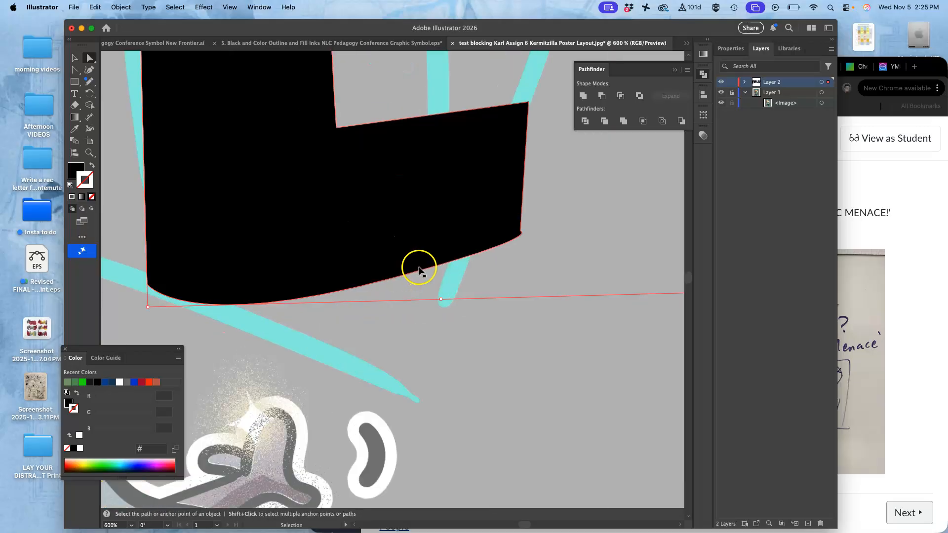
{"action": "left_click_drag", "start_coordinate": [597, 228], "coordinate": [567, 235]}
{"action": "left_click", "coordinate": [601, 228]}
Step: Round the top-right corner of the P's bowl by dragging its corner point inward
{"action": "scroll", "coordinate": [542, 246], "scroll_direction": "down", "scroll_amount": 6}
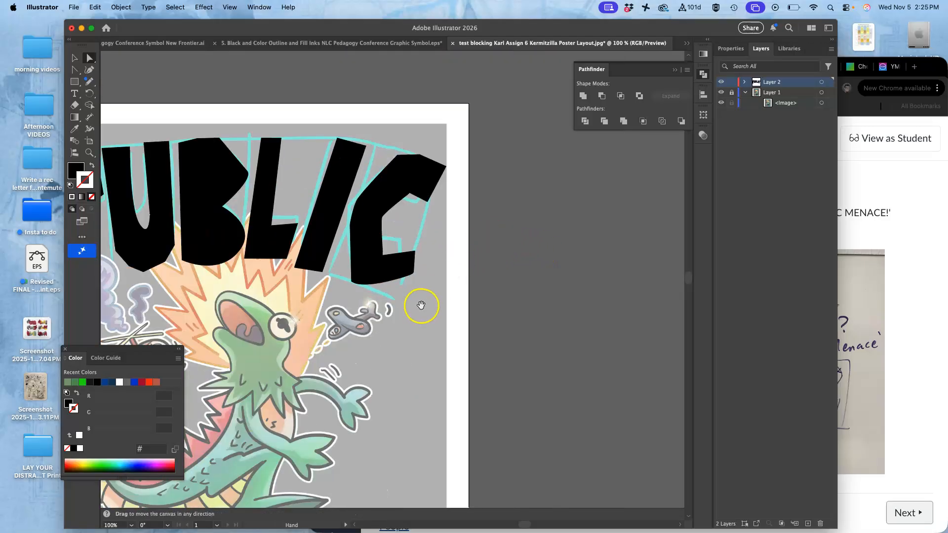
{"action": "left_click_drag", "start_coordinate": [419, 307], "coordinate": [558, 259]}
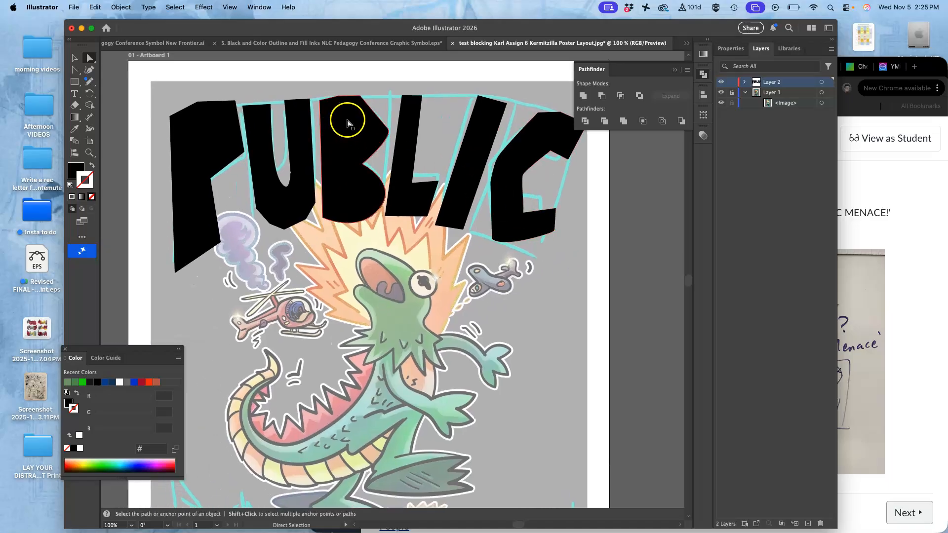
{"action": "scroll", "coordinate": [351, 122], "scroll_direction": "up", "scroll_amount": 5}
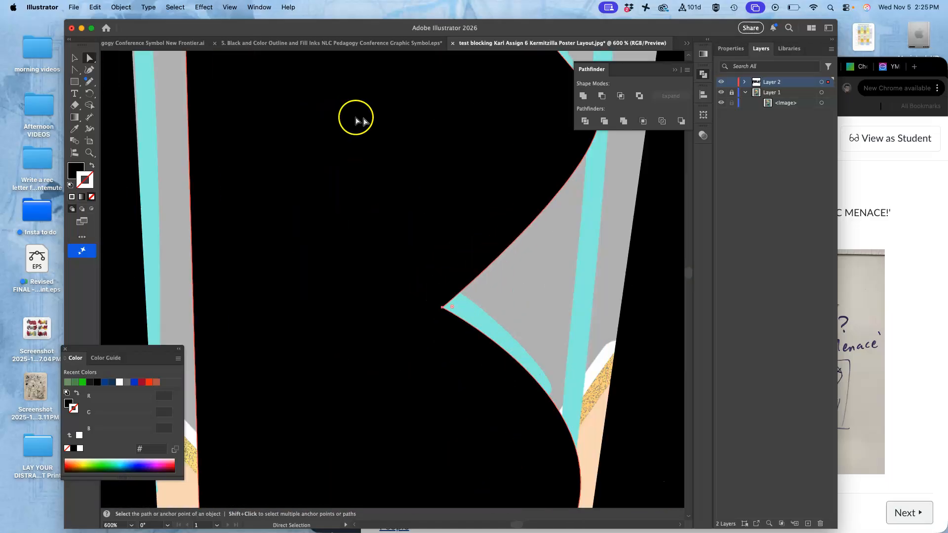
{"action": "left_click_drag", "start_coordinate": [377, 122], "coordinate": [331, 334]}
{"action": "left_click_drag", "start_coordinate": [333, 176], "coordinate": [352, 198]}
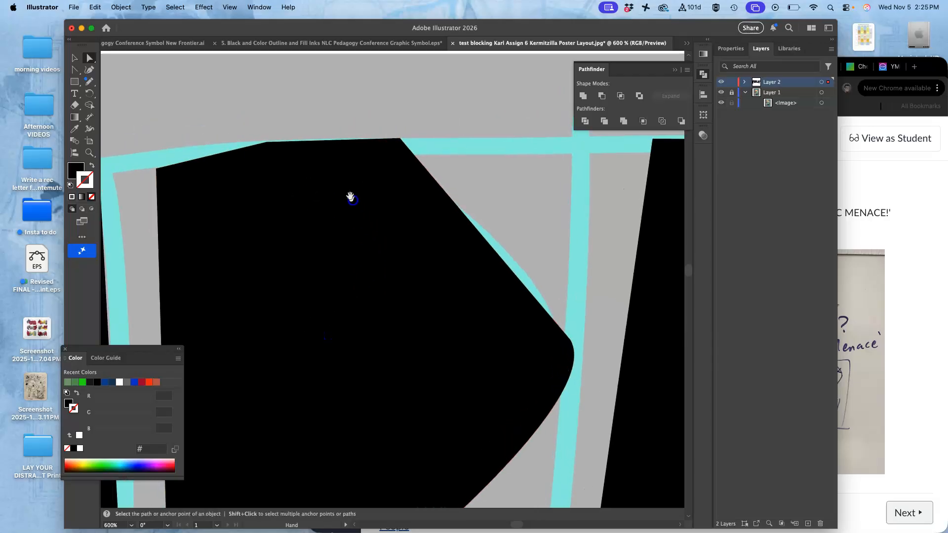
{"action": "left_click_drag", "start_coordinate": [267, 144], "coordinate": [275, 386]}
{"action": "left_click", "coordinate": [280, 100]}
{"action": "left_click", "coordinate": [266, 142]}
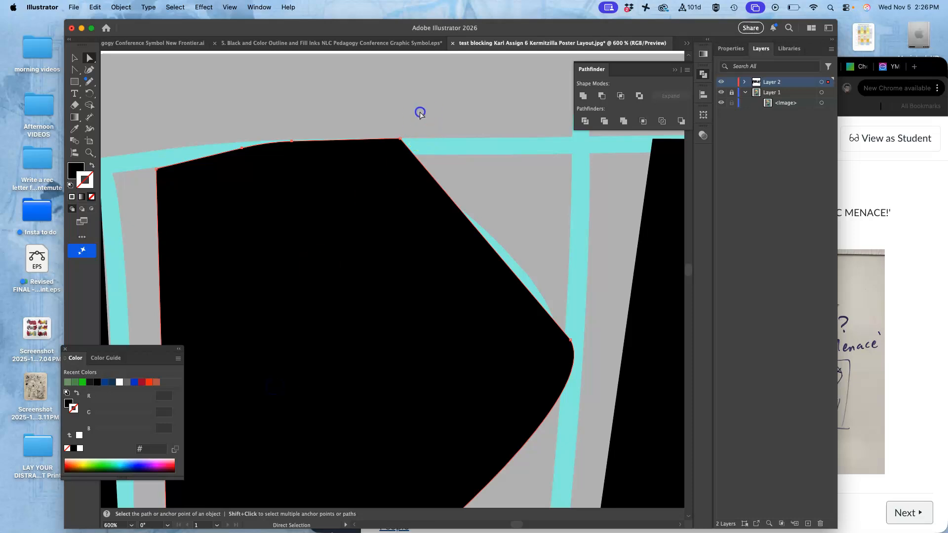
{"action": "left_click", "coordinate": [400, 139]}
{"action": "left_click_drag", "start_coordinate": [395, 148], "coordinate": [347, 230]}
{"action": "left_click", "coordinate": [410, 116]}
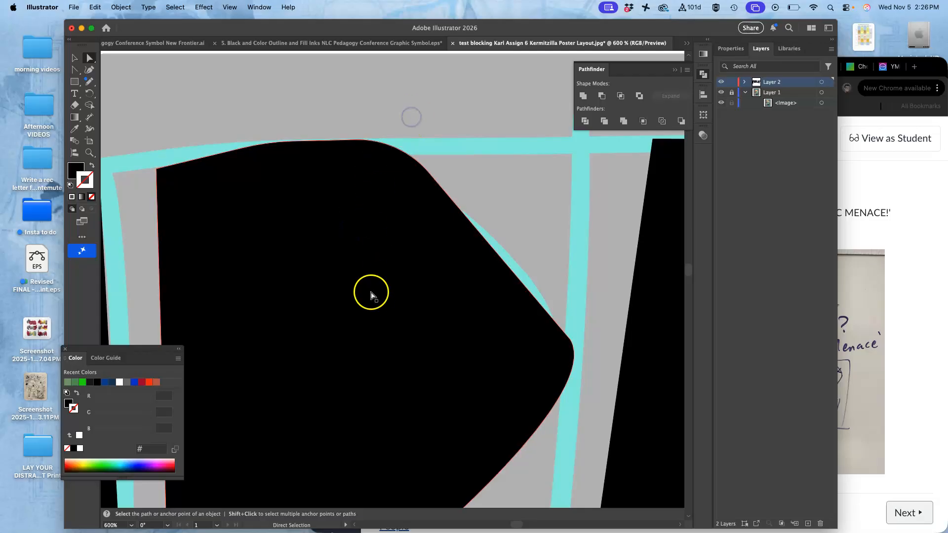
Step: Reshape the B's middle notch and upper bowl by moving its anchor points
{"action": "key", "text": "space"}
{"action": "left_click_drag", "start_coordinate": [370, 298], "coordinate": [368, 119]}
{"action": "left_click_drag", "start_coordinate": [348, 306], "coordinate": [347, 116]}
{"action": "left_click_drag", "start_coordinate": [346, 375], "coordinate": [322, 354]}
{"action": "left_click_drag", "start_coordinate": [328, 227], "coordinate": [319, 253]}
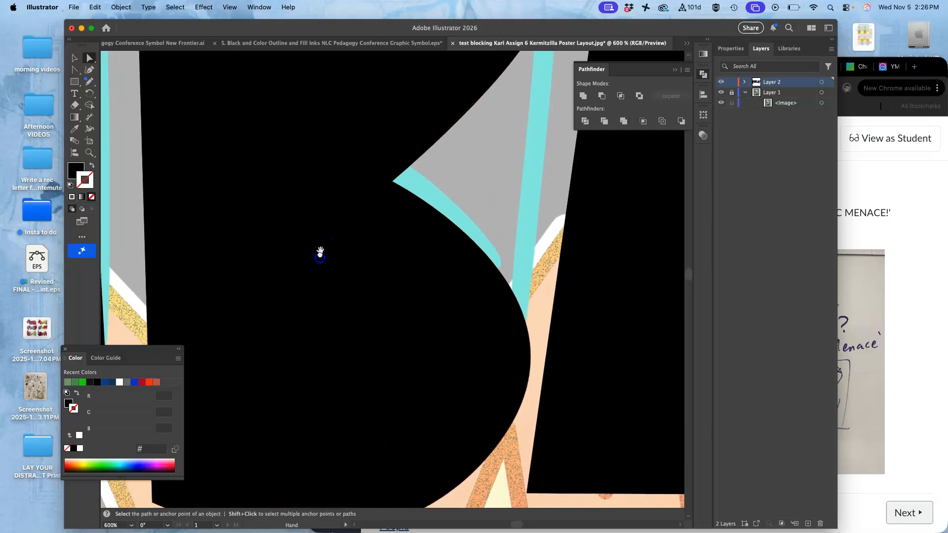
{"action": "key", "text": "super+minus"}
{"action": "key", "text": "super+minus"}
{"action": "key", "text": "super+minus"}
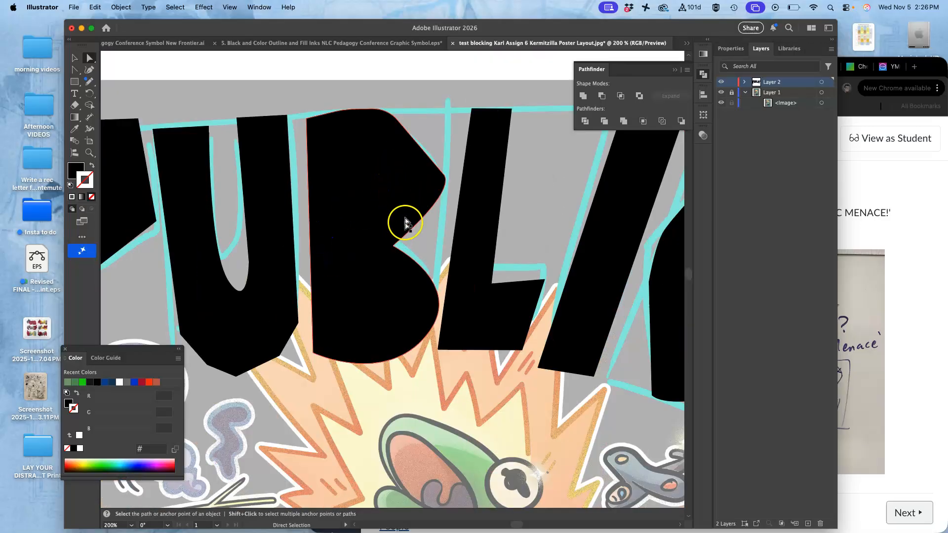
{"action": "left_click", "coordinate": [395, 219]}
{"action": "left_click", "coordinate": [398, 245]}
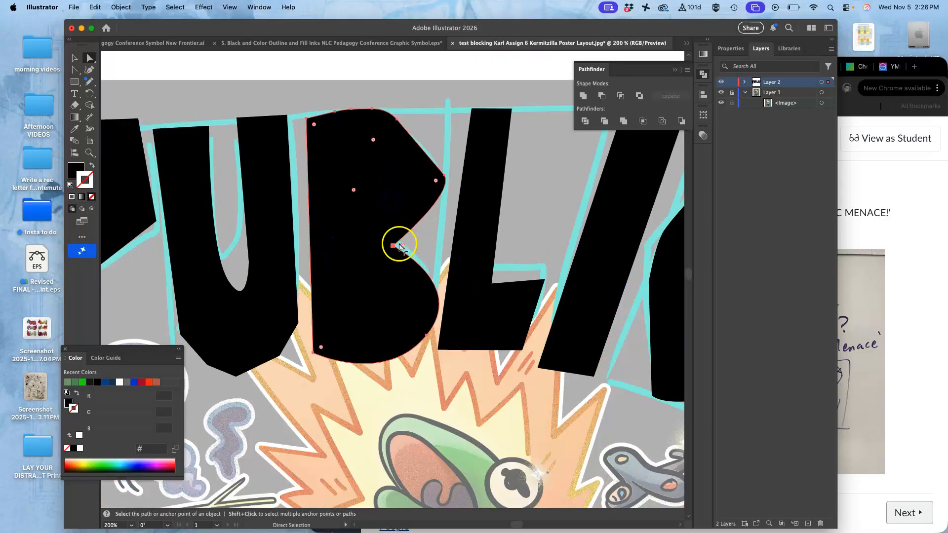
{"action": "left_click_drag", "start_coordinate": [392, 245], "coordinate": [404, 221]}
{"action": "left_click", "coordinate": [454, 194]}
{"action": "mouse_move", "coordinate": [454, 194]}
{"action": "left_mouse_down"}
{"action": "mouse_move", "coordinate": [438, 208]}
{"action": "mouse_move", "coordinate": [442, 164]}
{"action": "mouse_move", "coordinate": [433, 161]}
{"action": "mouse_move", "coordinate": [439, 166]}
{"action": "mouse_move", "coordinate": [394, 185]}
{"action": "left_mouse_up"}
Step: Round the B's upper-right corner to a radius of about 0.19 in
{"action": "left_click", "coordinate": [447, 180]}
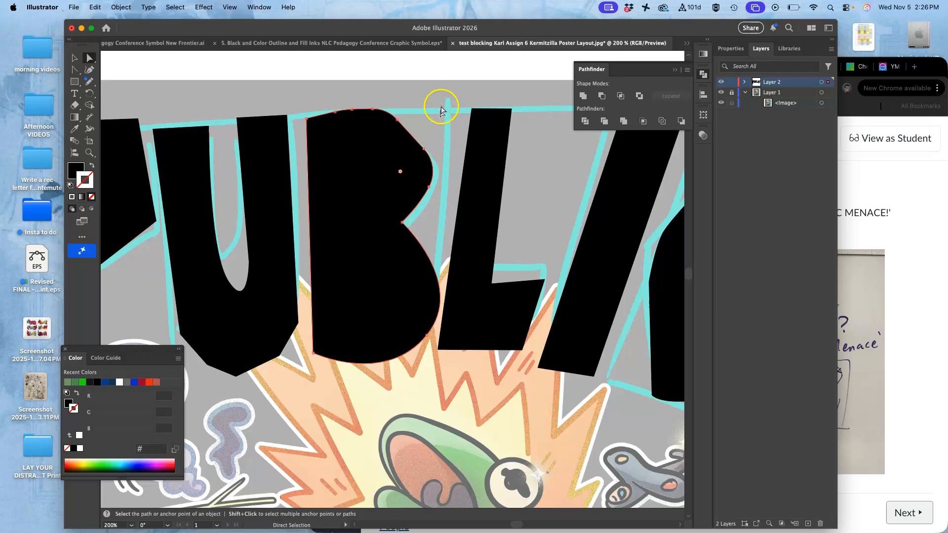
{"action": "left_click_drag", "start_coordinate": [398, 126], "coordinate": [399, 121]}
{"action": "left_click_drag", "start_coordinate": [404, 120], "coordinate": [405, 121]}
{"action": "left_click", "coordinate": [425, 156]}
{"action": "left_click_drag", "start_coordinate": [425, 152], "coordinate": [428, 156]}
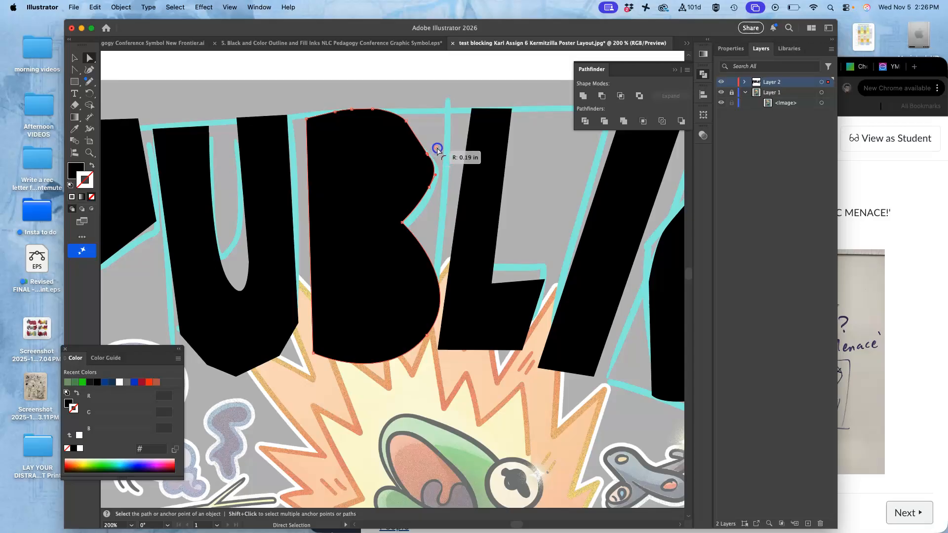
{"action": "left_click", "coordinate": [434, 193]}
{"action": "left_click", "coordinate": [433, 205]}
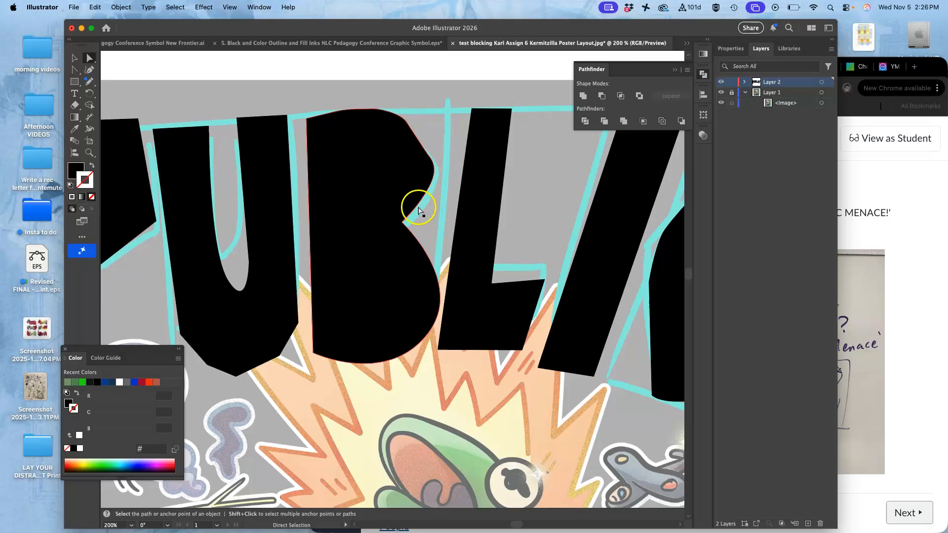
{"action": "key", "text": "super+="}
{"action": "key", "text": "super+="}
{"action": "key", "text": "super+="}
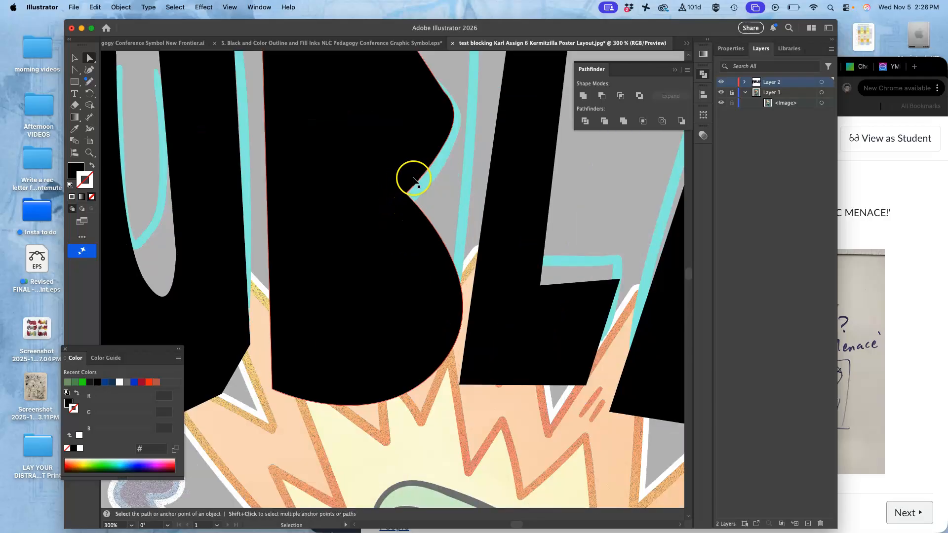
{"action": "left_click_drag", "start_coordinate": [374, 152], "coordinate": [397, 380]}
{"action": "left_click_drag", "start_coordinate": [352, 177], "coordinate": [387, 340]}
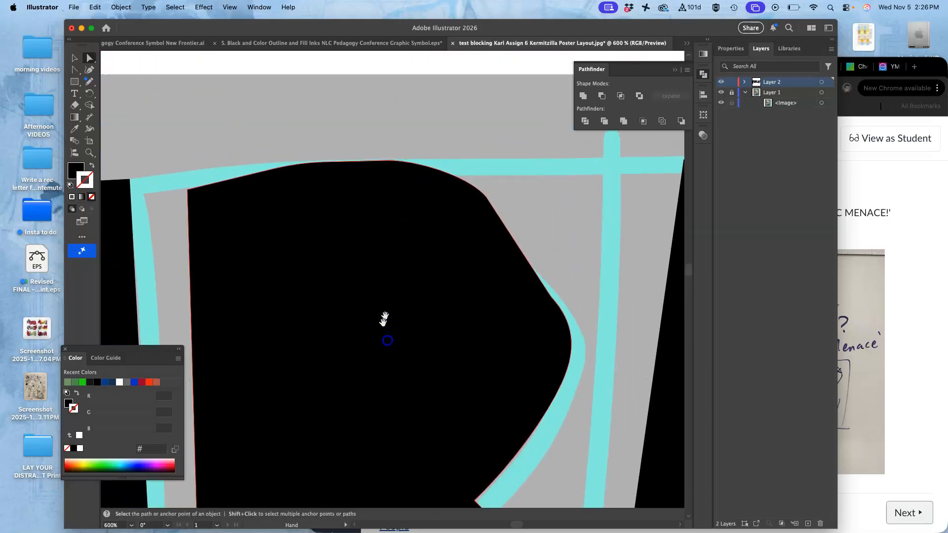
Step: Redraw the right edge of the B's upper bowl with the Pencil tool
{"action": "left_click_drag", "start_coordinate": [398, 269], "coordinate": [407, 242]}
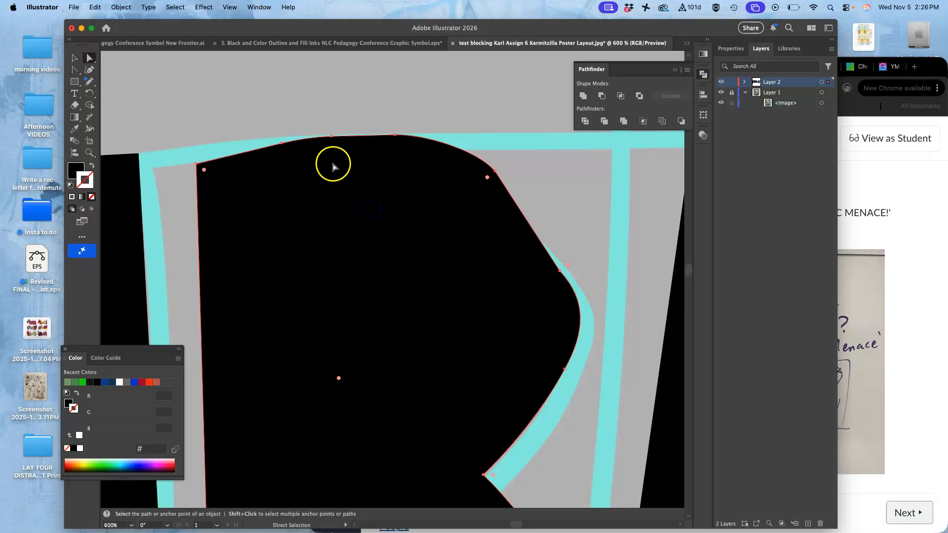
{"action": "left_click", "coordinate": [92, 83]}
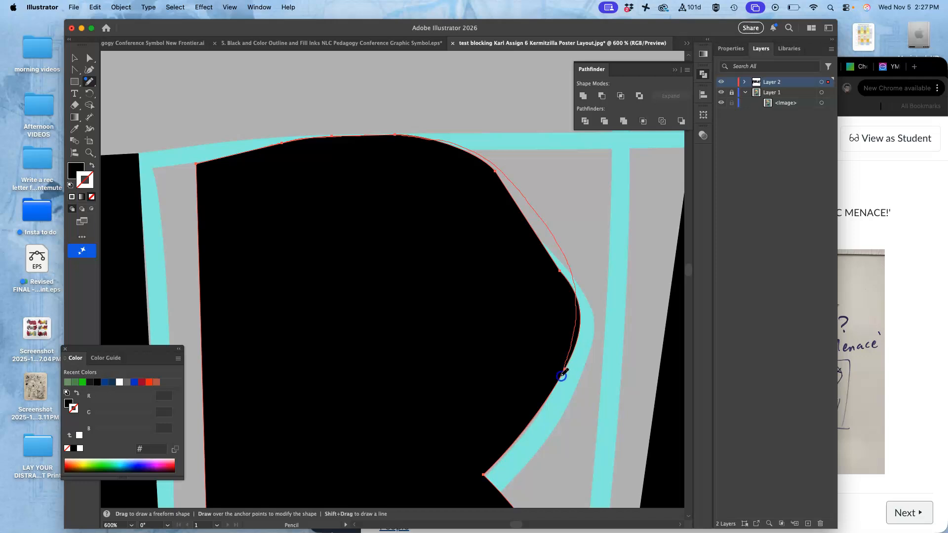
{"action": "left_click_drag", "start_coordinate": [561, 377], "coordinate": [562, 377]}
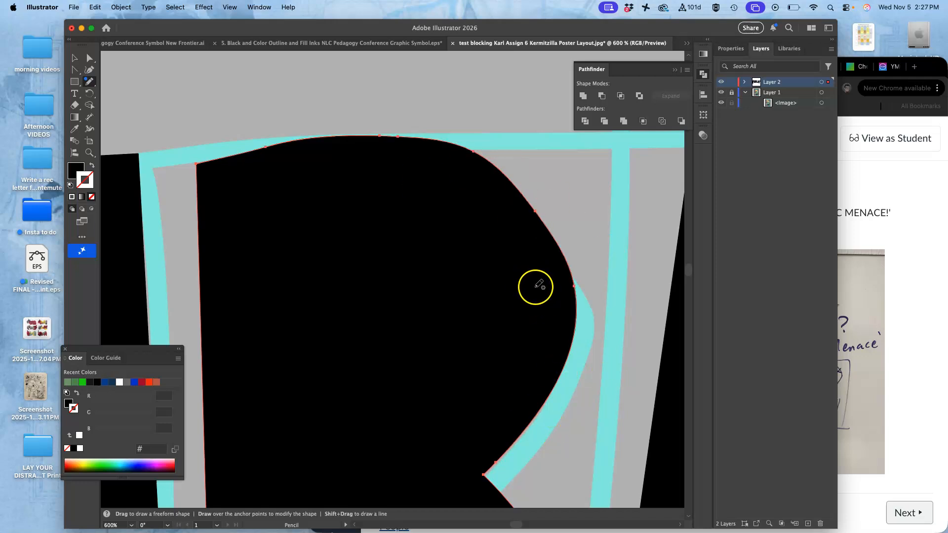
Step: Smooth the curve of the B's upper bowl with the Smooth tool
{"action": "mouse_move", "coordinate": [89, 83]}
{"action": "left_mouse_down"}
{"action": "mouse_move", "coordinate": [117, 121]}
{"action": "mouse_move", "coordinate": [127, 117]}
{"action": "left_mouse_up"}
{"action": "mouse_move", "coordinate": [311, 153]}
{"action": "left_mouse_down"}
{"action": "mouse_move", "coordinate": [468, 165]}
{"action": "mouse_move", "coordinate": [262, 159]}
{"action": "mouse_move", "coordinate": [490, 166]}
{"action": "mouse_move", "coordinate": [551, 283]}
{"action": "left_mouse_up"}
{"action": "left_click_drag", "start_coordinate": [485, 198], "coordinate": [566, 296]}
{"action": "mouse_move", "coordinate": [352, 126]}
{"action": "left_mouse_down"}
{"action": "mouse_move", "coordinate": [541, 264]}
{"action": "mouse_move", "coordinate": [550, 281]}
{"action": "left_mouse_up"}
{"action": "mouse_move", "coordinate": [379, 136]}
{"action": "left_mouse_down"}
{"action": "mouse_move", "coordinate": [422, 147]}
{"action": "mouse_move", "coordinate": [576, 277]}
{"action": "left_mouse_up"}
Step: Try to round the corners along the bottom of the U with corner widgets
{"action": "key", "text": "super+minus"}
{"action": "key", "text": "super+minus"}
{"action": "key", "text": "super+minus"}
{"action": "key", "text": "super+minus"}
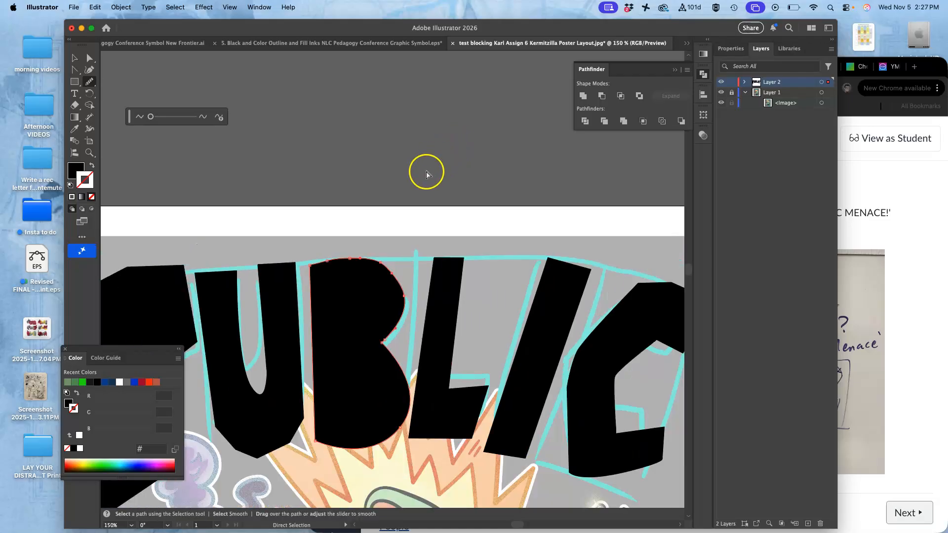
{"action": "scroll", "coordinate": [402, 233], "scroll_direction": "down", "scroll_amount": 4}
{"action": "scroll", "coordinate": [402, 233], "scroll_direction": "left", "scroll_amount": 3}
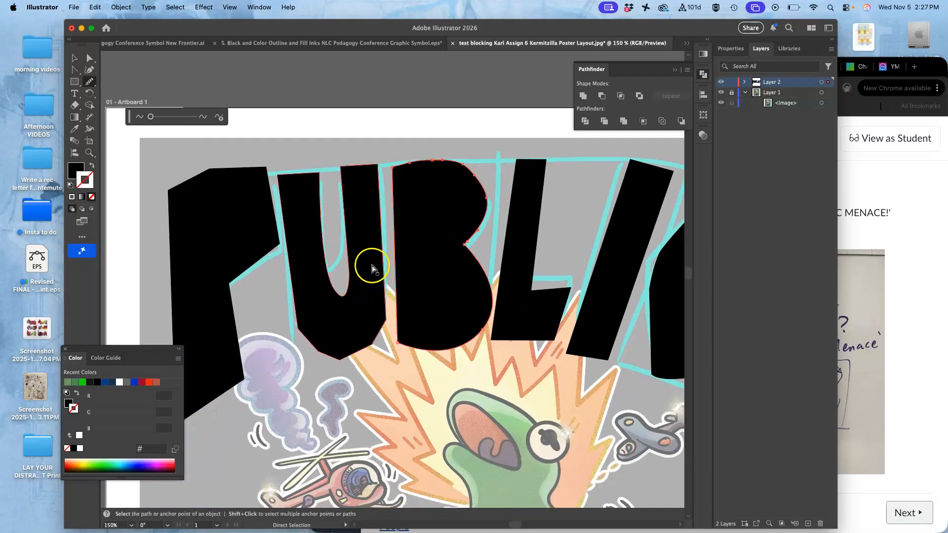
{"action": "key", "text": "super+plus"}
{"action": "key", "text": "super+plus"}
{"action": "key", "text": "super+plus"}
{"action": "key", "text": "super+plus"}
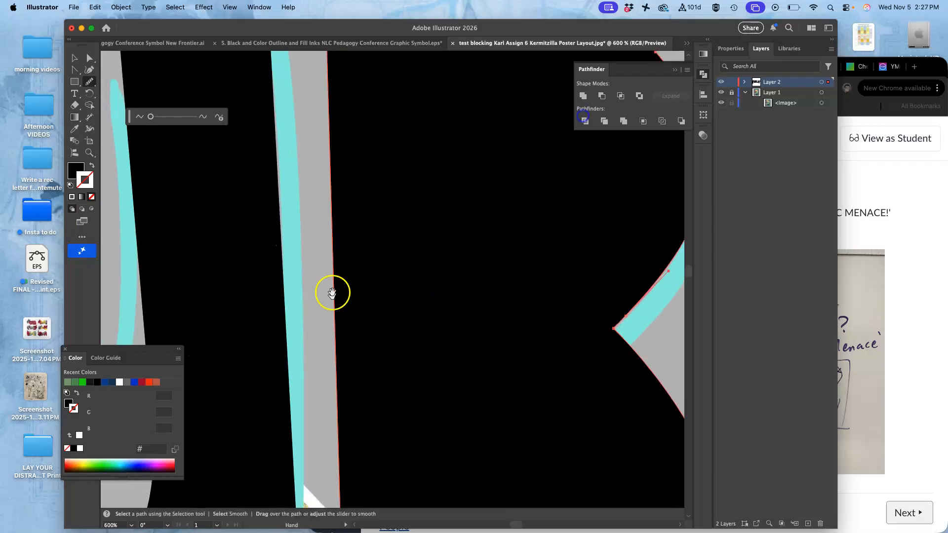
{"action": "left_click_drag", "start_coordinate": [332, 293], "coordinate": [443, 99]}
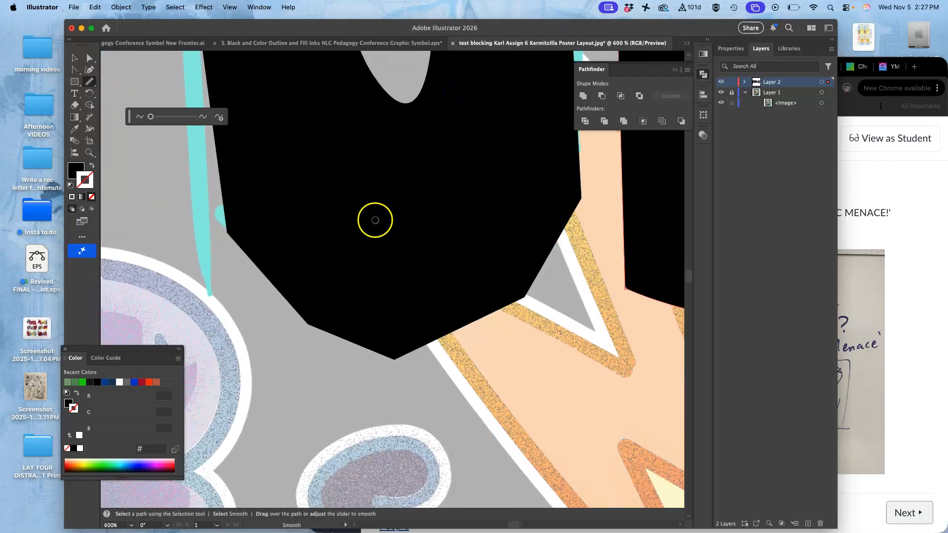
{"action": "left_click", "coordinate": [89, 57]}
{"action": "left_click", "coordinate": [266, 176]}
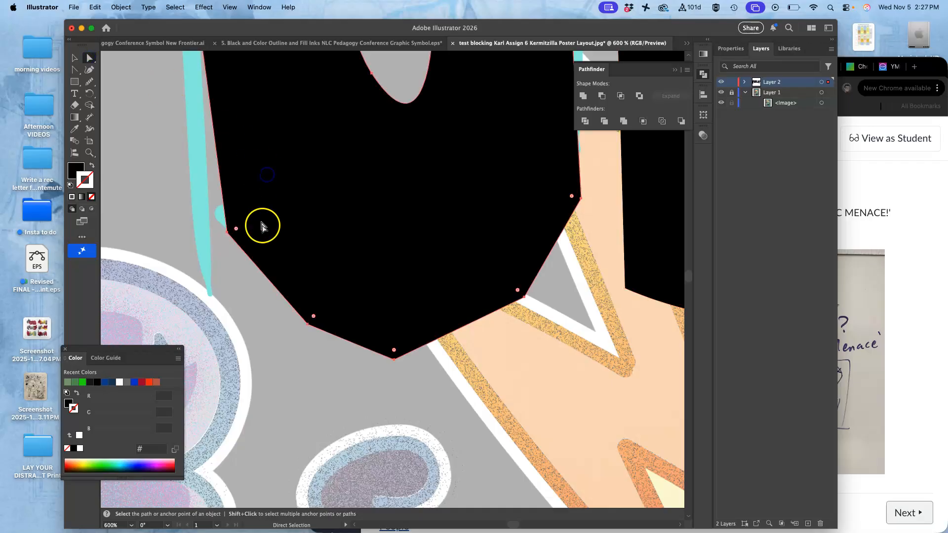
{"action": "left_click_drag", "start_coordinate": [314, 318], "coordinate": [373, 197]}
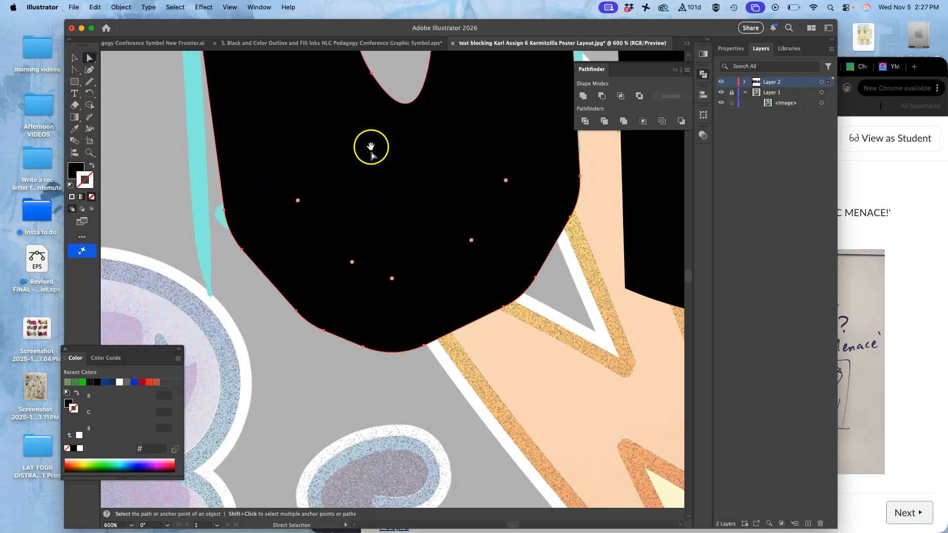
Step: Curve the U's lower-left side by dragging the direction handles of its bottom anchor points
{"action": "left_click_drag", "start_coordinate": [365, 101], "coordinate": [362, 374]}
{"action": "left_click_drag", "start_coordinate": [333, 186], "coordinate": [349, 400]}
{"action": "left_click_drag", "start_coordinate": [322, 213], "coordinate": [326, 217]}
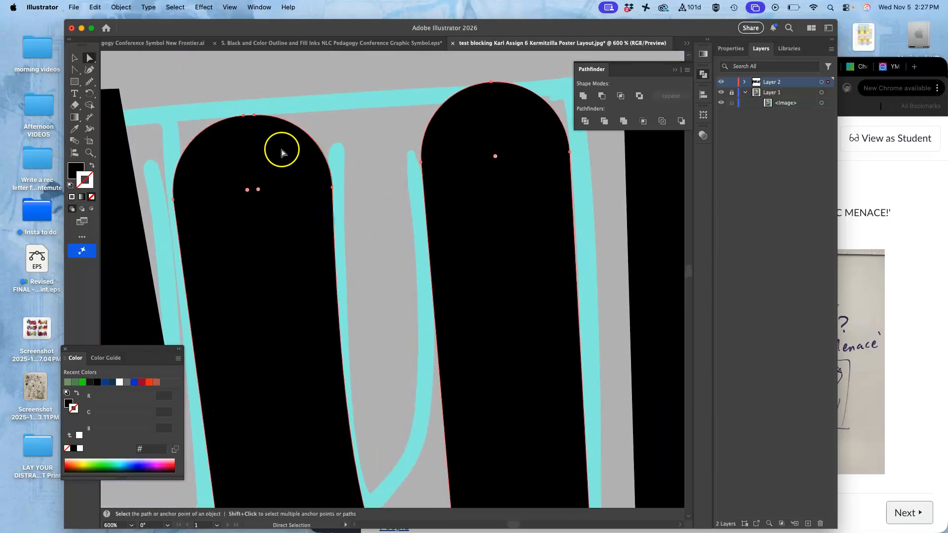
{"action": "scroll", "coordinate": [281, 152], "scroll_direction": "down", "scroll_amount": 15}
{"action": "left_click", "coordinate": [282, 367]}
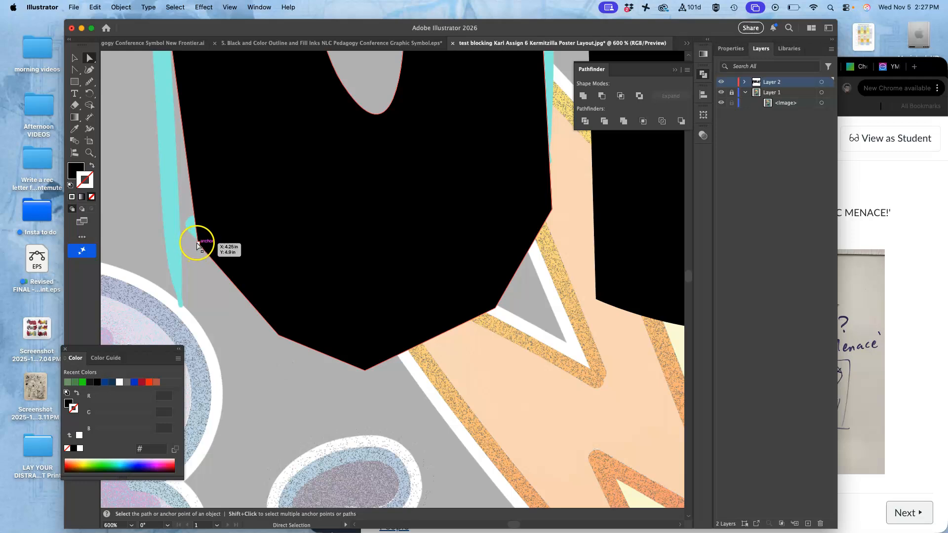
{"action": "left_click_drag", "start_coordinate": [207, 243], "coordinate": [307, 152]}
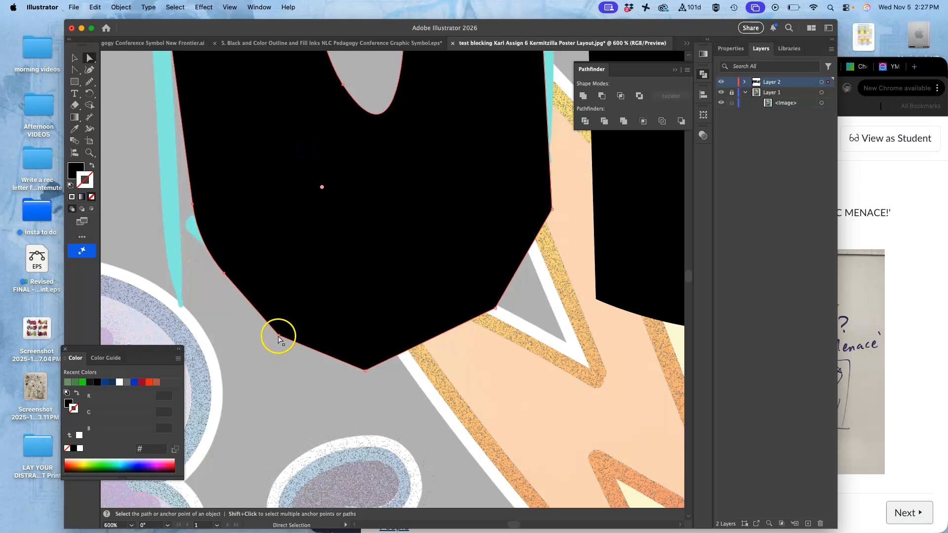
{"action": "left_click_drag", "start_coordinate": [285, 328], "coordinate": [408, 181]}
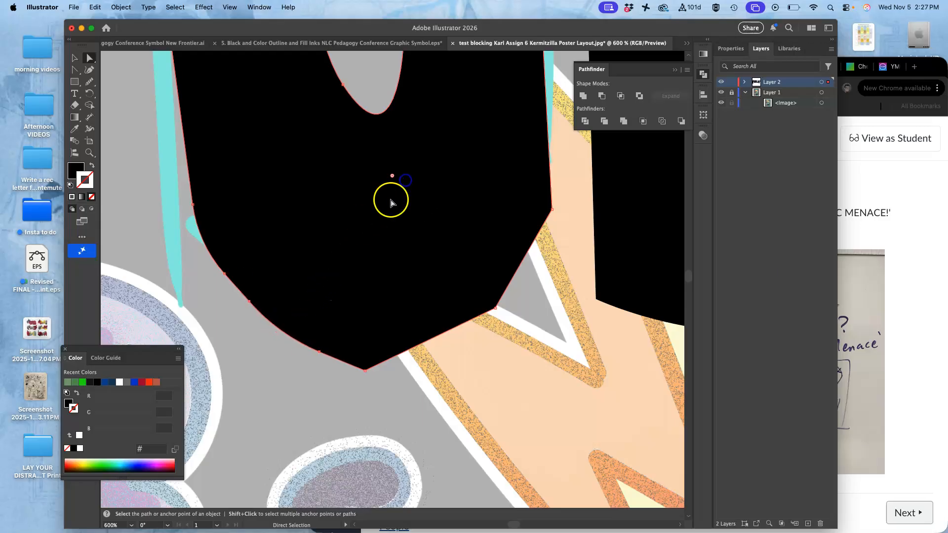
{"action": "left_click", "coordinate": [363, 369]}
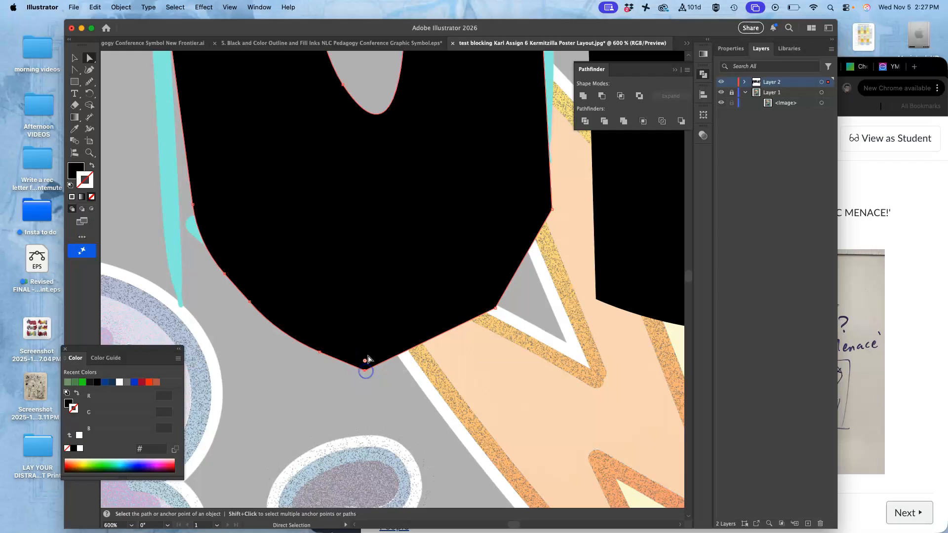
{"action": "left_click_drag", "start_coordinate": [365, 364], "coordinate": [371, 255]}
Step: Curve the U's lower-right side so the bottom of the letter becomes a rounded bowl
{"action": "left_click", "coordinate": [494, 307]}
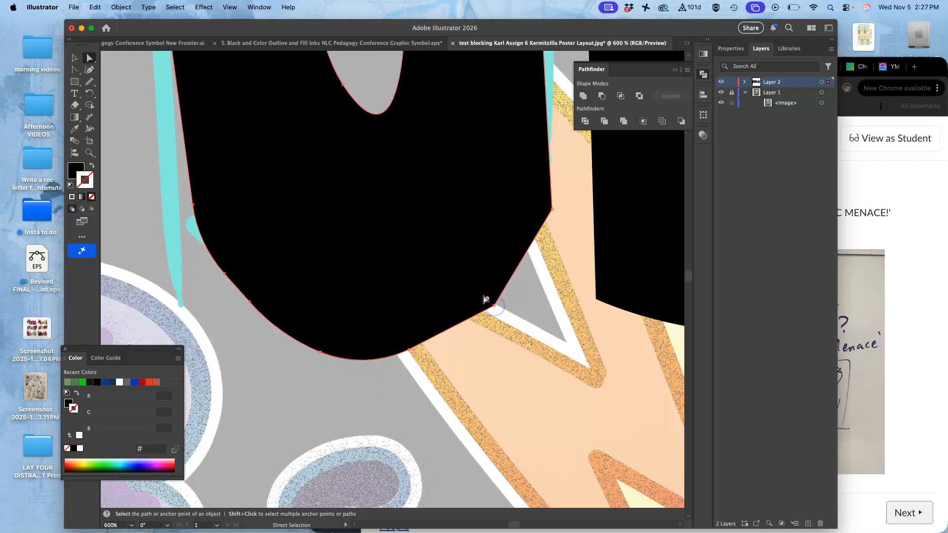
{"action": "left_click_drag", "start_coordinate": [488, 300], "coordinate": [277, 98]}
{"action": "left_click", "coordinate": [526, 208]}
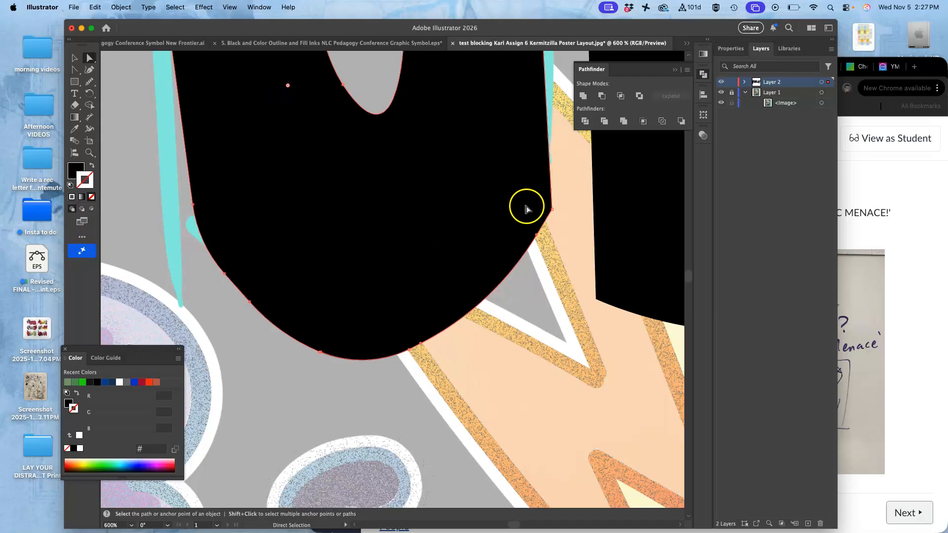
{"action": "left_click", "coordinate": [552, 210]}
{"action": "left_click_drag", "start_coordinate": [519, 203], "coordinate": [425, 163]}
{"action": "left_click", "coordinate": [526, 289]}
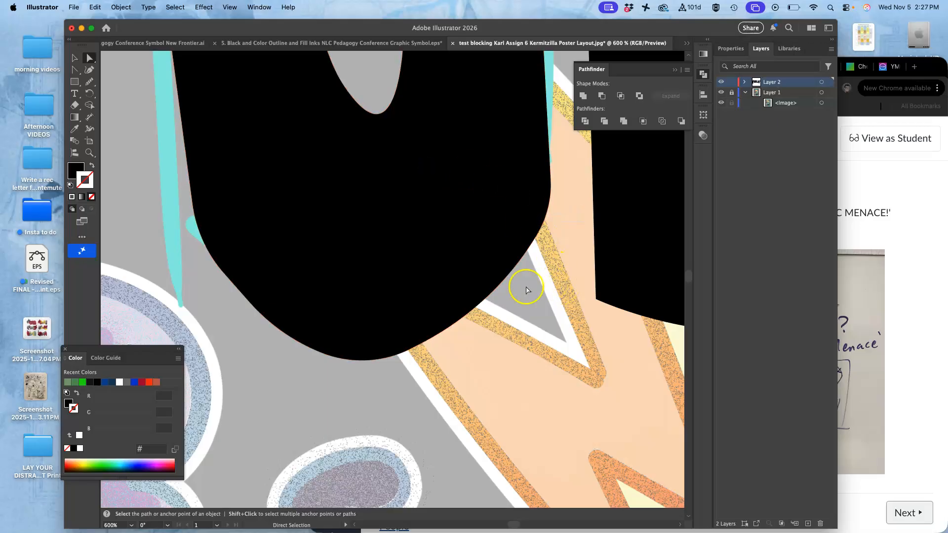
Step: Adjust the bottom of the U's inner notch by moving one of its anchor points
{"action": "left_click_drag", "start_coordinate": [369, 208], "coordinate": [381, 404]}
{"action": "left_click_drag", "start_coordinate": [332, 222], "coordinate": [341, 306]}
{"action": "left_click", "coordinate": [450, 292]}
{"action": "left_click", "coordinate": [415, 301]}
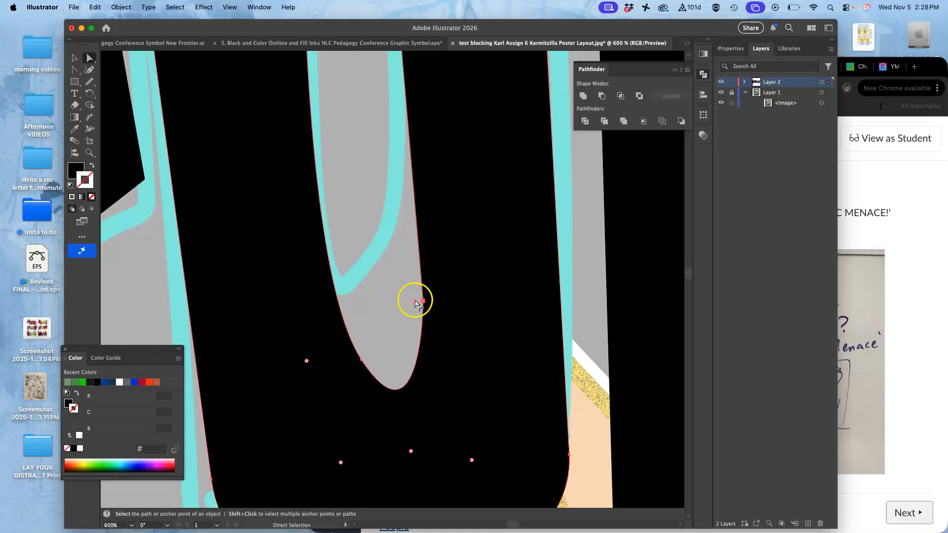
{"action": "left_click_drag", "start_coordinate": [412, 301], "coordinate": [380, 304]}
Step: Round the P's top-right corner by dragging its corner point inward
{"action": "key", "text": "space"}
{"action": "left_click_drag", "start_coordinate": [442, 231], "coordinate": [446, 357]}
{"action": "left_click_drag", "start_coordinate": [450, 204], "coordinate": [452, 326]}
{"action": "left_click_drag", "start_coordinate": [443, 243], "coordinate": [446, 138]}
{"action": "scroll", "coordinate": [429, 217], "scroll_direction": "down", "scroll_amount": 5}
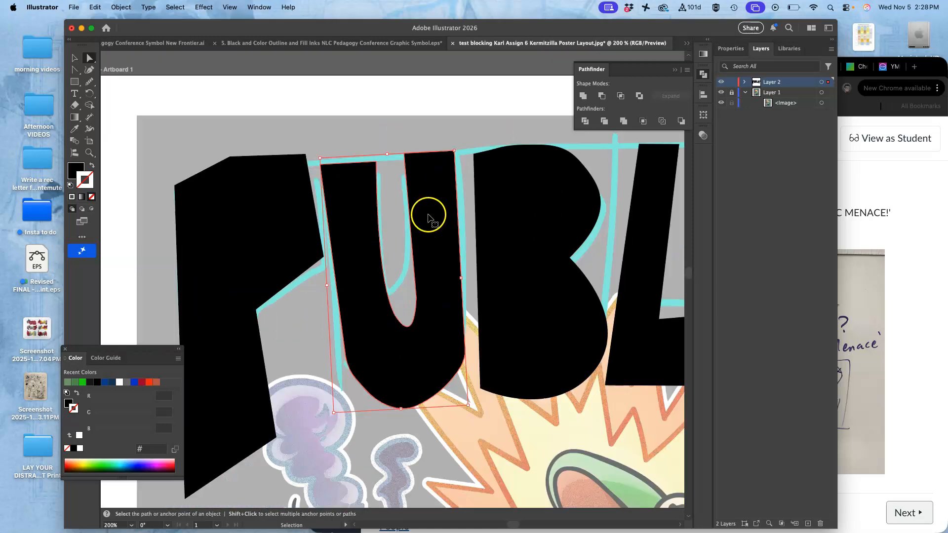
{"action": "left_click", "coordinate": [291, 236]}
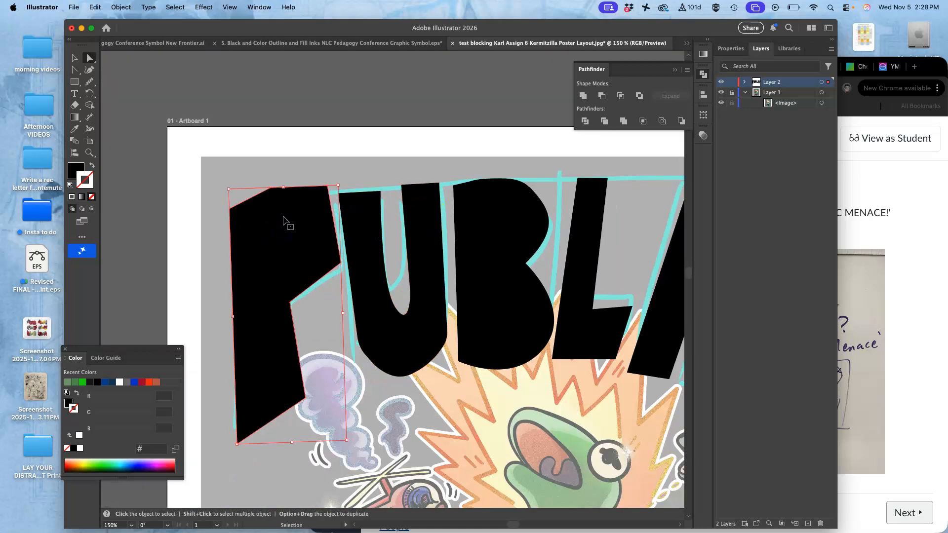
{"action": "scroll", "coordinate": [284, 226], "scroll_direction": "up", "scroll_amount": 5}
{"action": "key", "text": "space"}
{"action": "left_click_drag", "start_coordinate": [385, 132], "coordinate": [345, 387]}
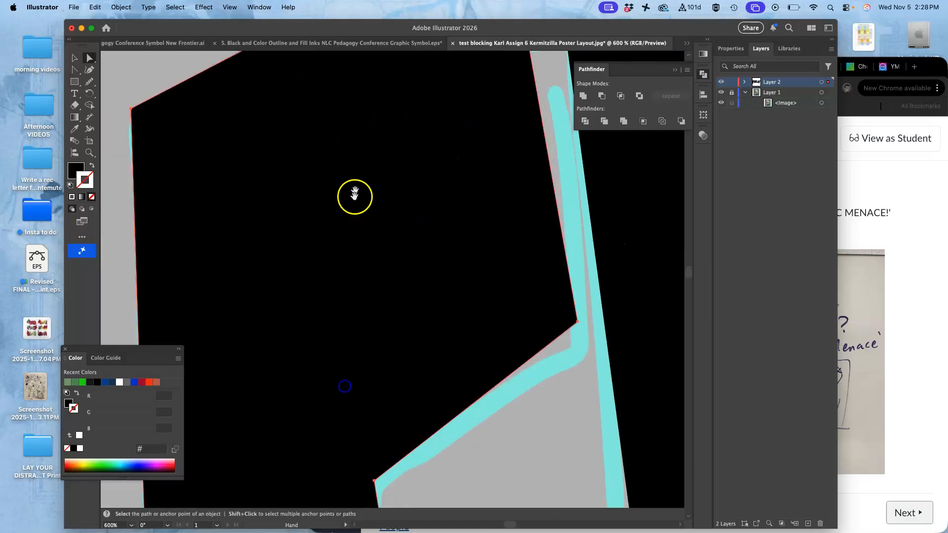
{"action": "left_click_drag", "start_coordinate": [356, 172], "coordinate": [364, 320]}
{"action": "left_click", "coordinate": [332, 135]}
{"action": "left_click_drag", "start_coordinate": [311, 171], "coordinate": [370, 467]}
{"action": "left_click", "coordinate": [533, 164]}
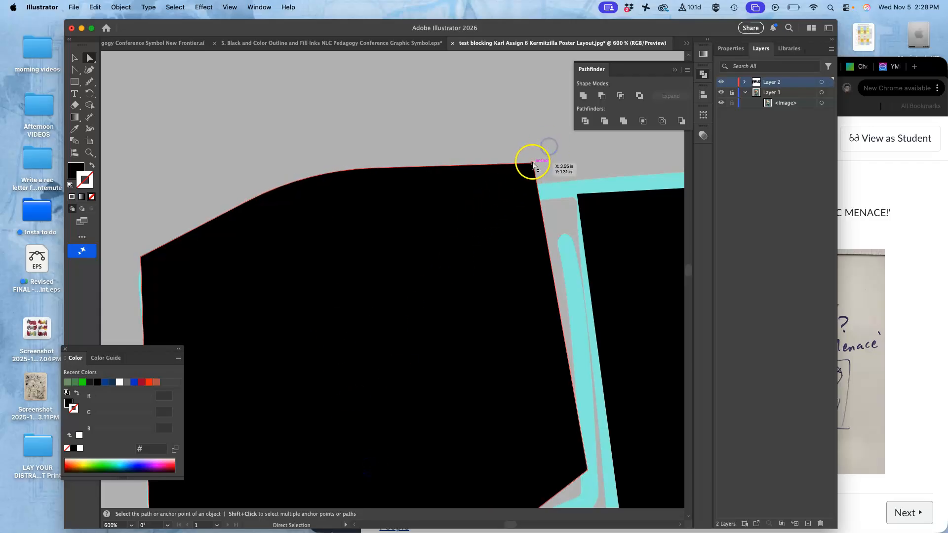
{"action": "left_click_drag", "start_coordinate": [526, 171], "coordinate": [457, 262]}
Step: Round the lower-right corner of the P's bowl by dragging its corner point inward
{"action": "left_click", "coordinate": [559, 363]}
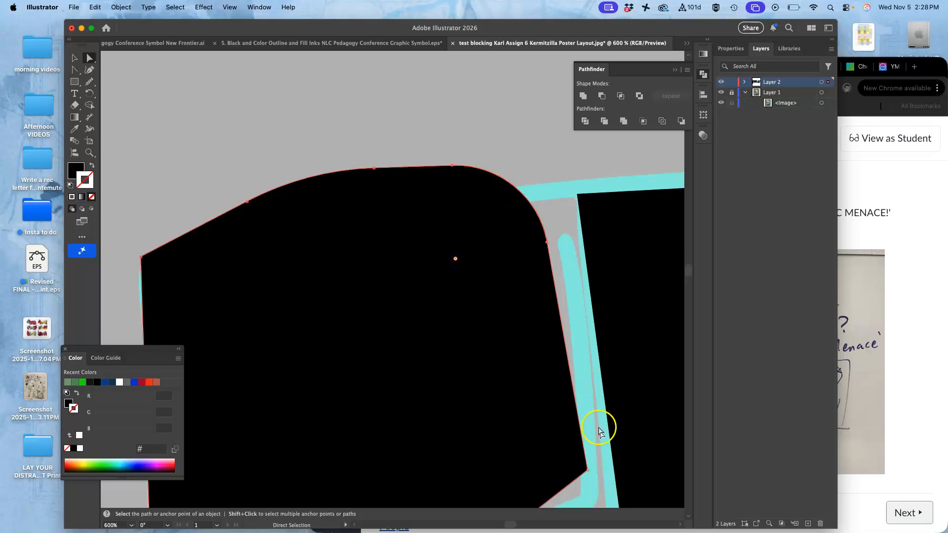
{"action": "left_click", "coordinate": [587, 468]}
{"action": "left_click", "coordinate": [598, 454]}
{"action": "left_click_drag", "start_coordinate": [539, 450], "coordinate": [423, 408]}
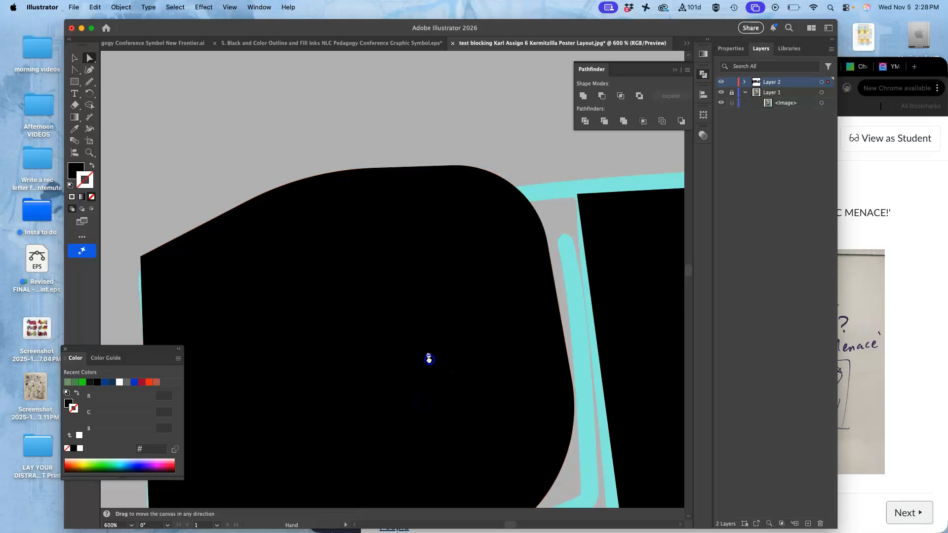
Step: Redraw the P's top edge as a smooth curve with the Pencil tool
{"action": "left_click_drag", "start_coordinate": [430, 360], "coordinate": [427, 249]}
{"action": "scroll", "coordinate": [419, 250], "scroll_direction": "down", "scroll_amount": 5}
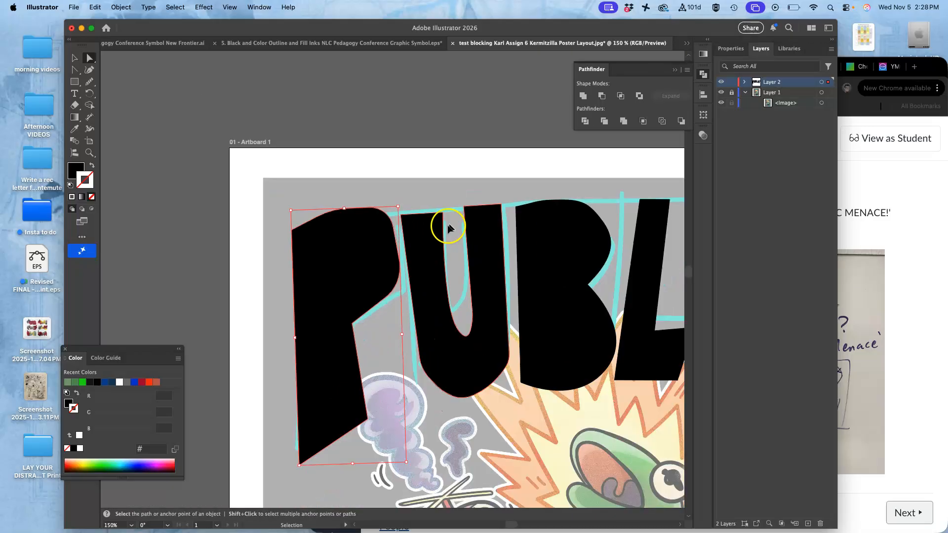
{"action": "left_click", "coordinate": [427, 213]}
{"action": "key", "text": "v"}
{"action": "key", "text": "super+equal"}
{"action": "key", "text": "super+equal"}
{"action": "key", "text": "super+equal"}
{"action": "key", "text": "super+equal"}
{"action": "key", "text": "super+equal"}
{"action": "left_click_drag", "start_coordinate": [282, 121], "coordinate": [430, 294]}
{"action": "left_click", "coordinate": [429, 295]}
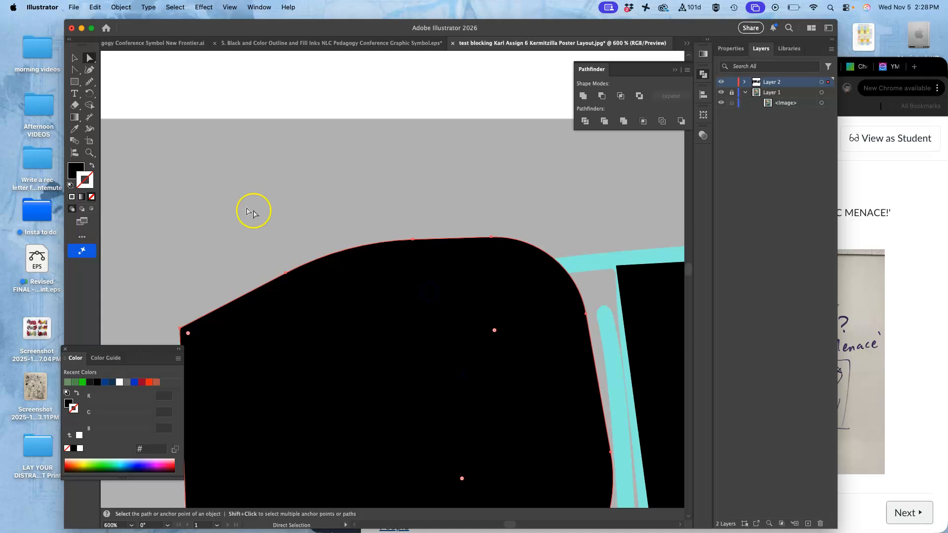
{"action": "left_click", "coordinate": [90, 82]}
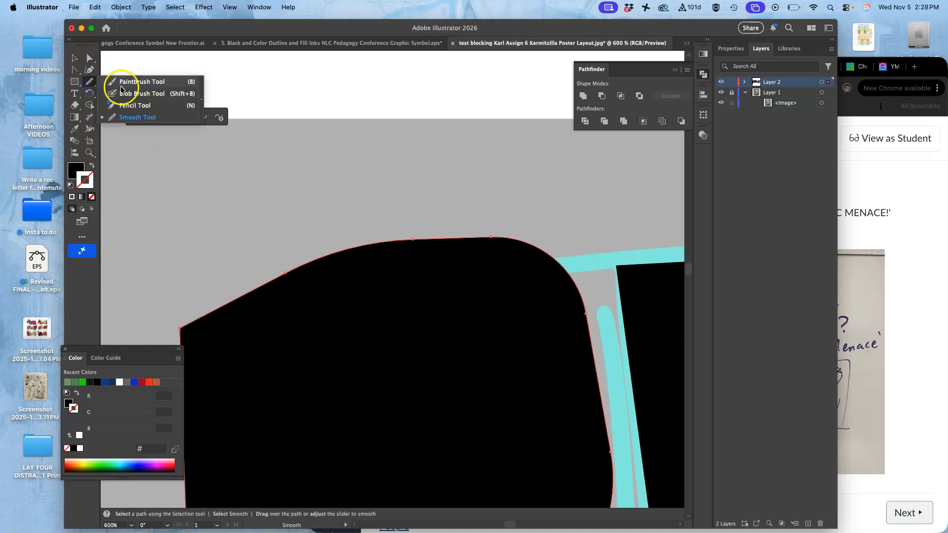
{"action": "left_click", "coordinate": [123, 107]}
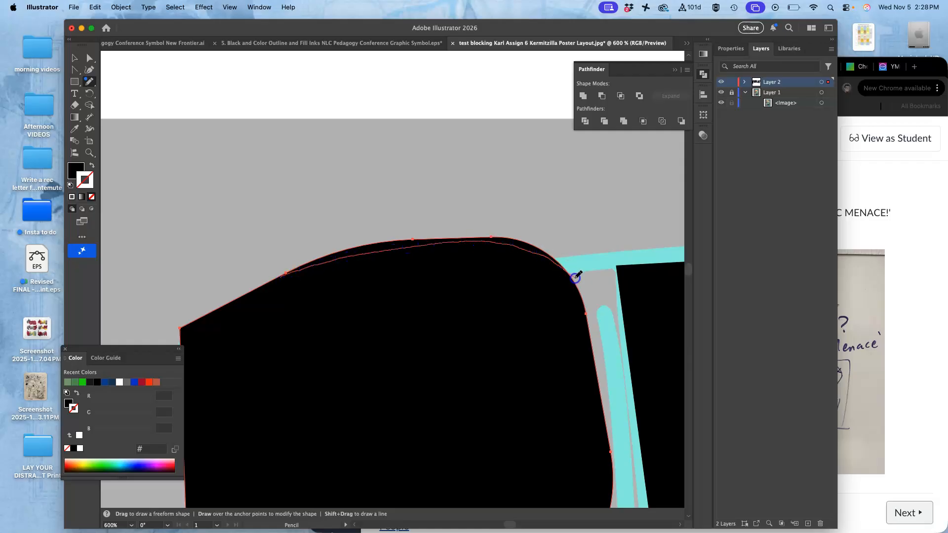
{"action": "left_click_drag", "start_coordinate": [580, 285], "coordinate": [582, 284]}
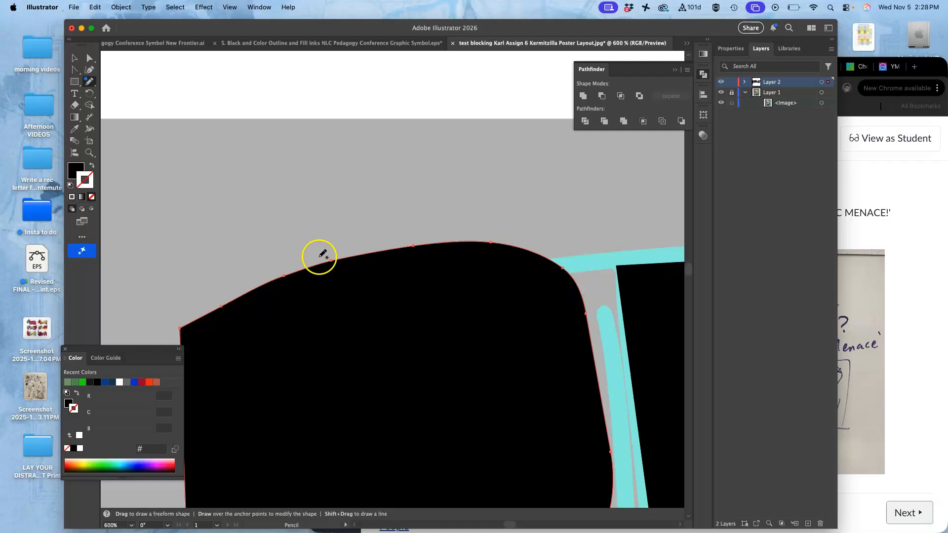
Step: Redraw the P's lower-left corner with the Pencil tool
{"action": "scroll", "coordinate": [313, 265], "scroll_direction": "down", "scroll_amount": 5}
{"action": "scroll", "coordinate": [313, 265], "scroll_direction": "left", "scroll_amount": 4}
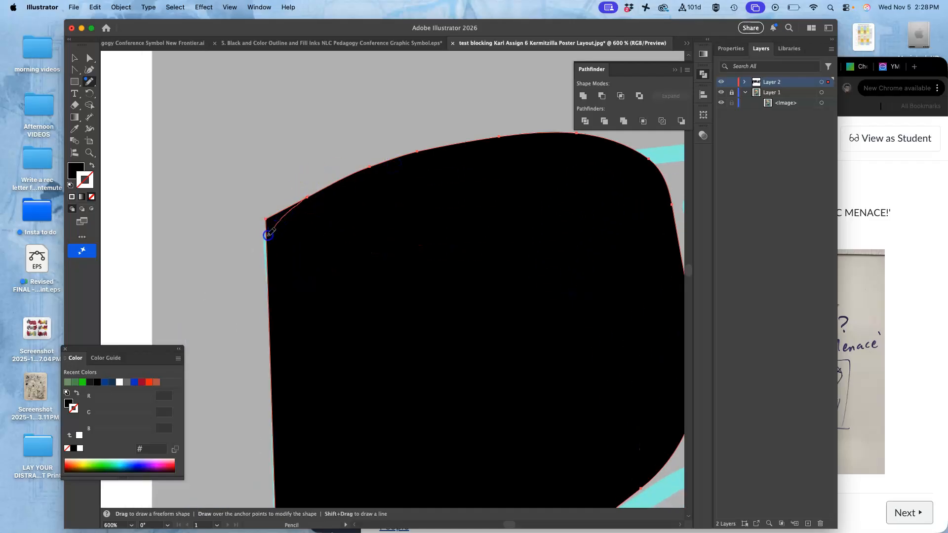
{"action": "key", "text": "space"}
{"action": "mouse_move", "coordinate": [383, 313]}
{"action": "left_mouse_down"}
{"action": "mouse_move", "coordinate": [292, 178]}
{"action": "mouse_move", "coordinate": [305, 178]}
{"action": "mouse_move", "coordinate": [301, 170]}
{"action": "left_mouse_up"}
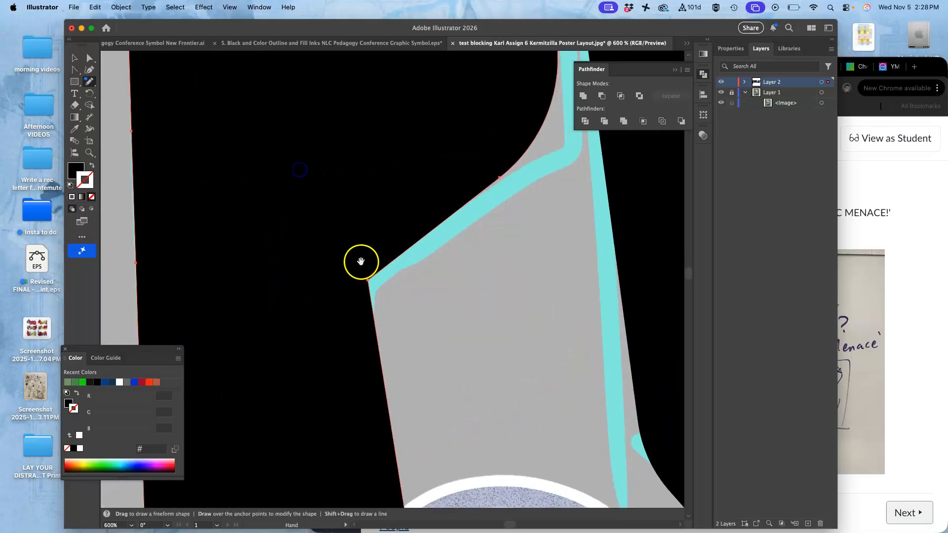
{"action": "left_click_drag", "start_coordinate": [363, 269], "coordinate": [333, 37]}
{"action": "left_click_drag", "start_coordinate": [322, 280], "coordinate": [404, 74]}
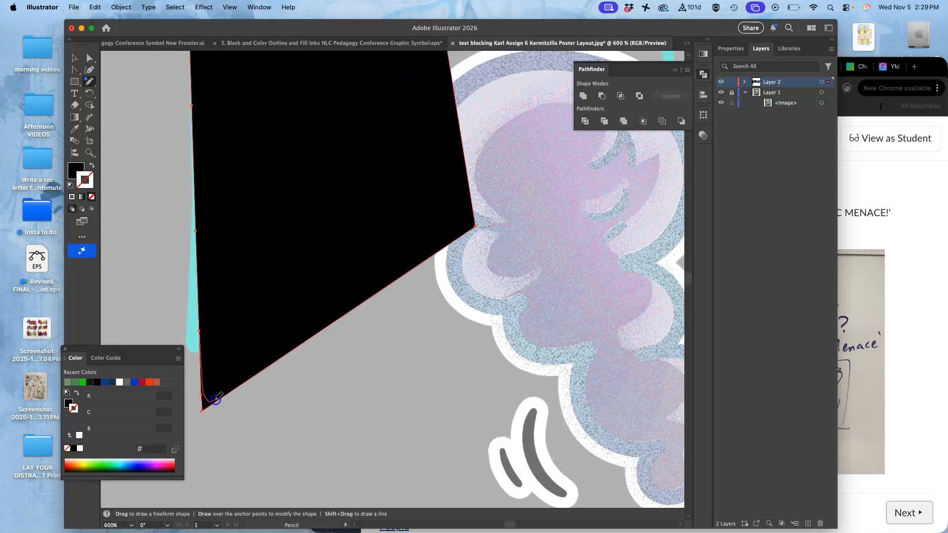
{"action": "left_click_drag", "start_coordinate": [227, 394], "coordinate": [267, 343]}
Step: Round the B's lower-left corner with the Pencil tool
{"action": "key", "text": "super+minus"}
{"action": "key", "text": "super+minus"}
{"action": "key", "text": "super+minus"}
{"action": "key", "text": "super+minus"}
{"action": "key", "text": "super+minus"}
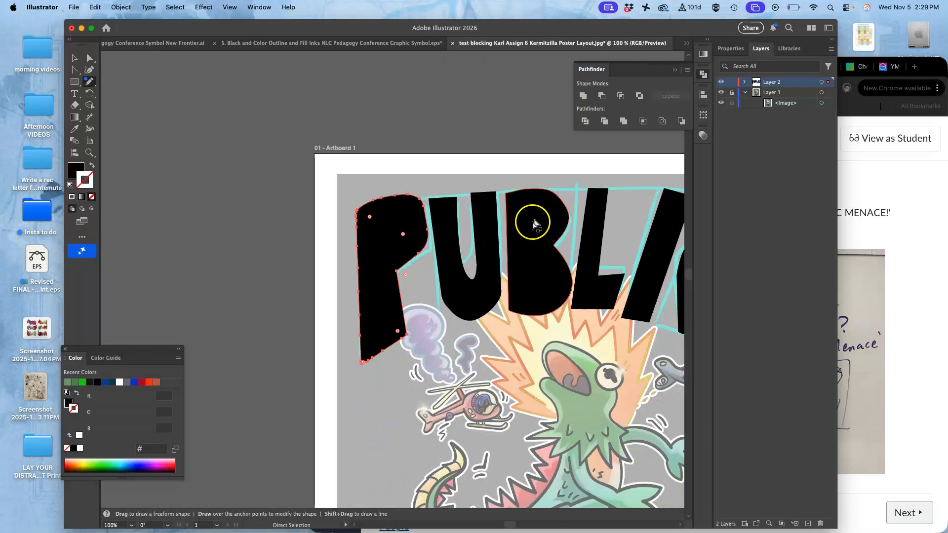
{"action": "key", "text": "super+equal"}
{"action": "key", "text": "super+equal"}
{"action": "key", "text": "super+equal"}
{"action": "key", "text": "super+equal"}
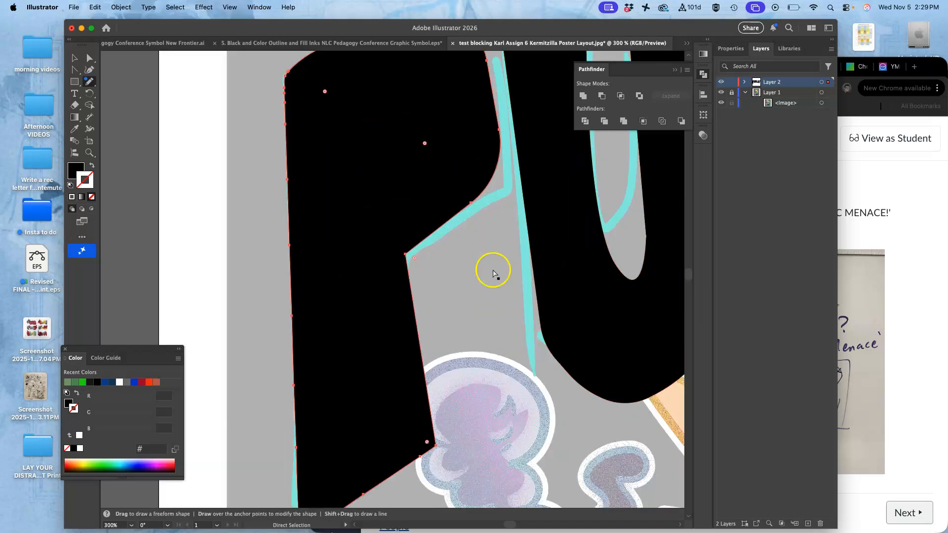
{"action": "left_click_drag", "start_coordinate": [569, 283], "coordinate": [268, 165]}
{"action": "mouse_move", "coordinate": [478, 217]}
{"action": "left_mouse_down"}
{"action": "mouse_move", "coordinate": [393, 232]}
{"action": "mouse_move", "coordinate": [401, 258]}
{"action": "left_mouse_up"}
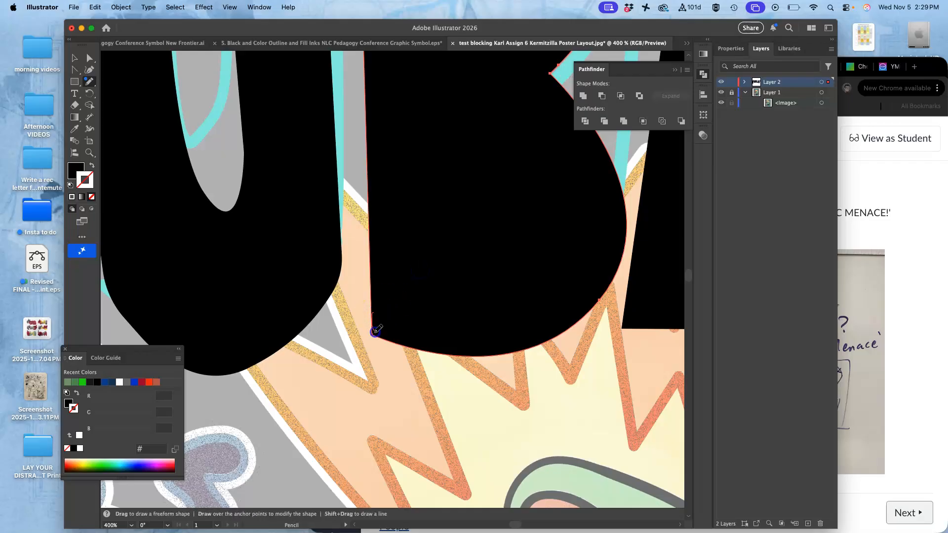
{"action": "left_click_drag", "start_coordinate": [379, 336], "coordinate": [381, 337]}
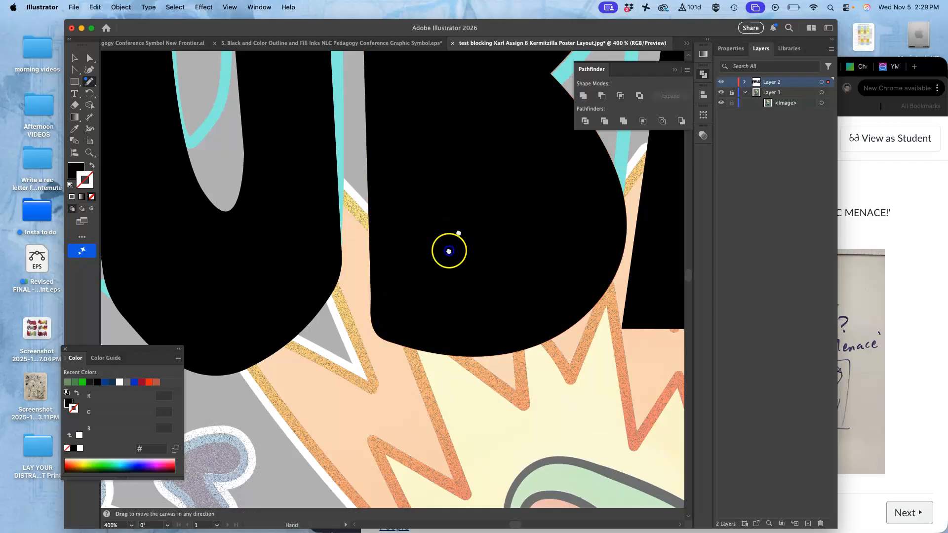
Step: Refine the B's top-right curve with the Pencil tool
{"action": "left_click_drag", "start_coordinate": [448, 250], "coordinate": [350, 447]}
{"action": "left_click_drag", "start_coordinate": [417, 217], "coordinate": [451, 307]}
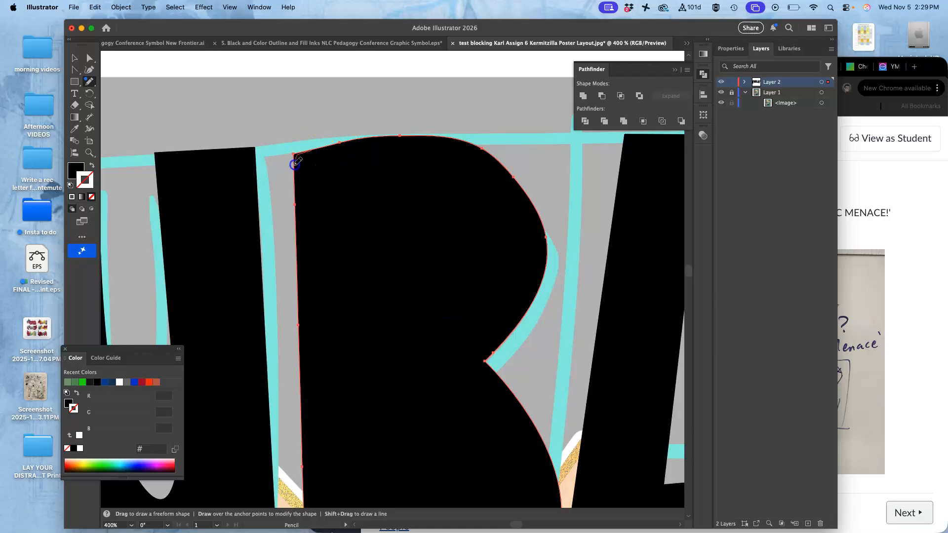
{"action": "key", "text": "super"}
{"action": "left_click_drag", "start_coordinate": [458, 140], "coordinate": [461, 139]}
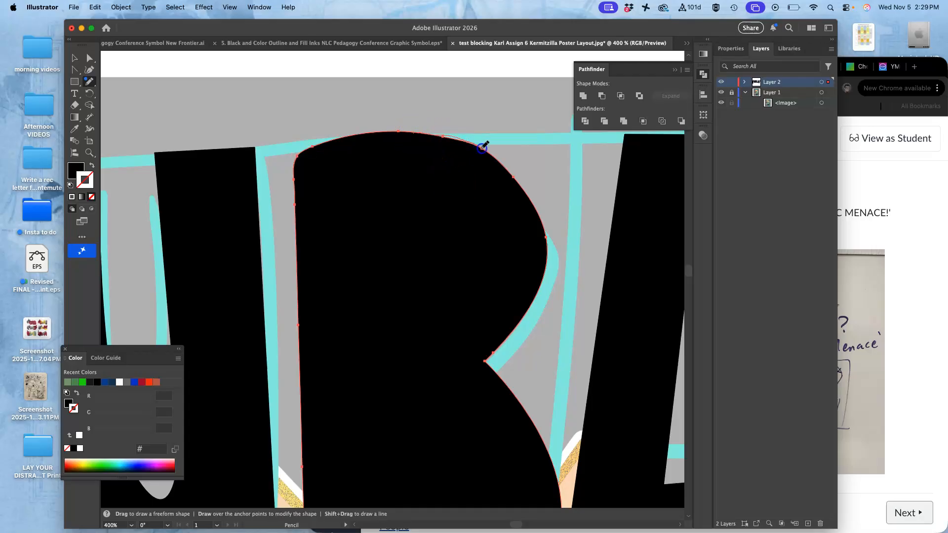
Step: View the whole PUBLIC lettering on the artboard
{"action": "left_click_drag", "start_coordinate": [491, 279], "coordinate": [304, 160]}
{"action": "left_click_drag", "start_coordinate": [432, 237], "coordinate": [325, 167]}
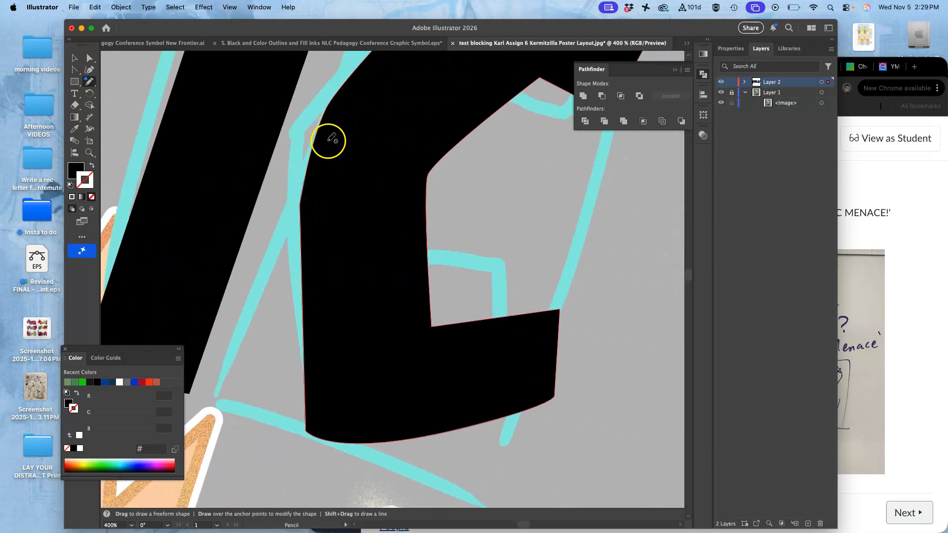
{"action": "key", "text": "super+1"}
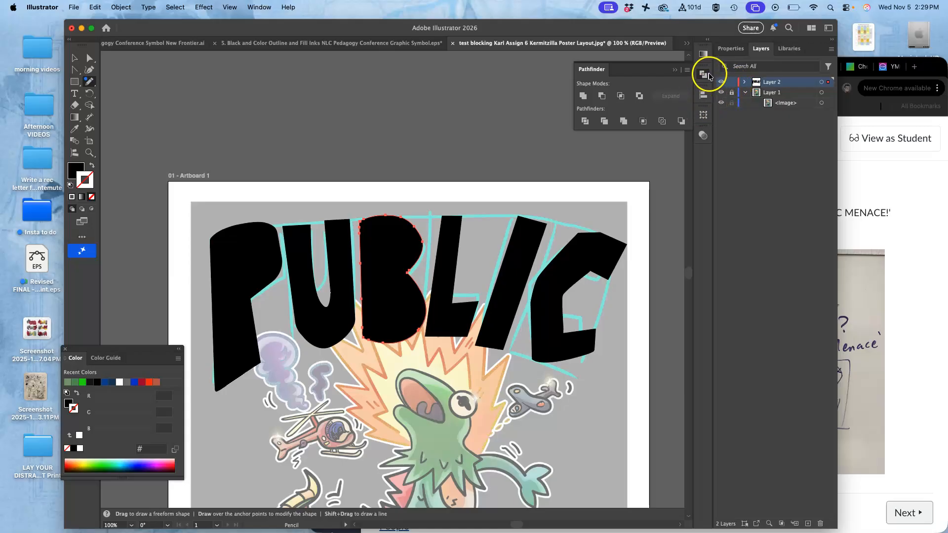
Step: Lower the B's opacity to 58% in the Transparency panel
{"action": "left_click", "coordinate": [705, 55]}
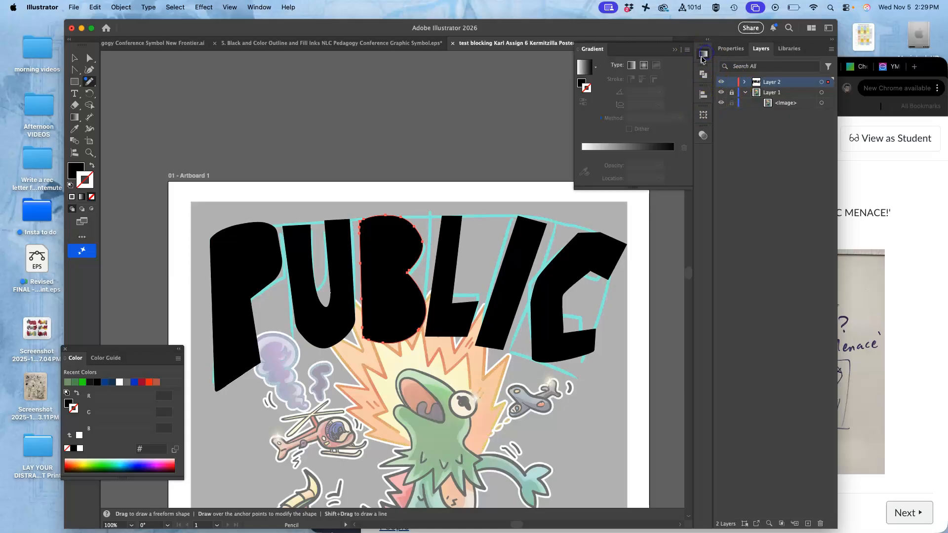
{"action": "left_click", "coordinate": [703, 135]}
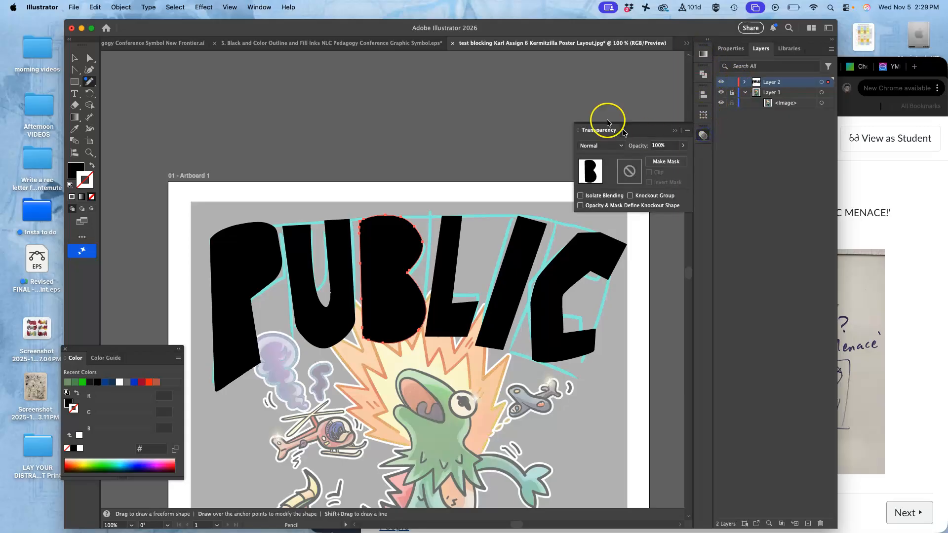
{"action": "left_click", "coordinate": [267, 4]}
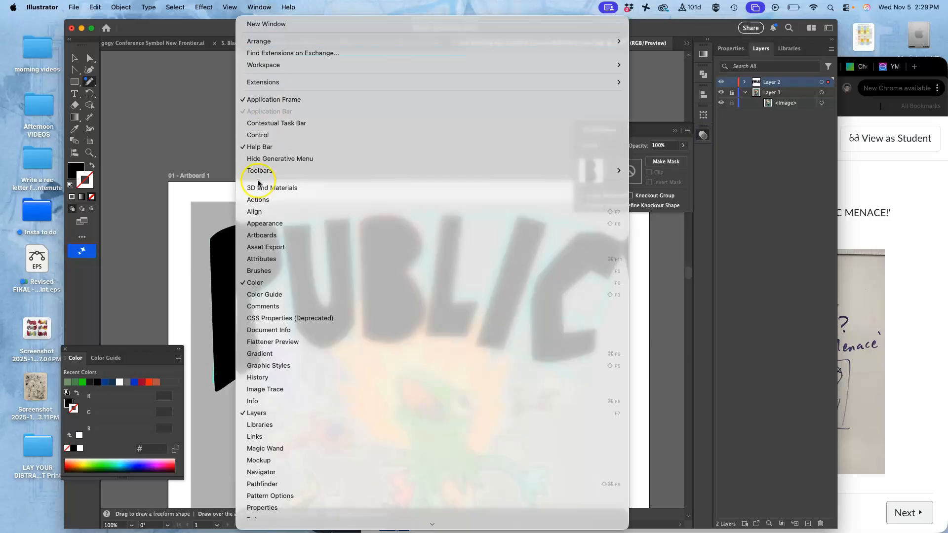
{"action": "mouse_move", "coordinate": [424, 83]}
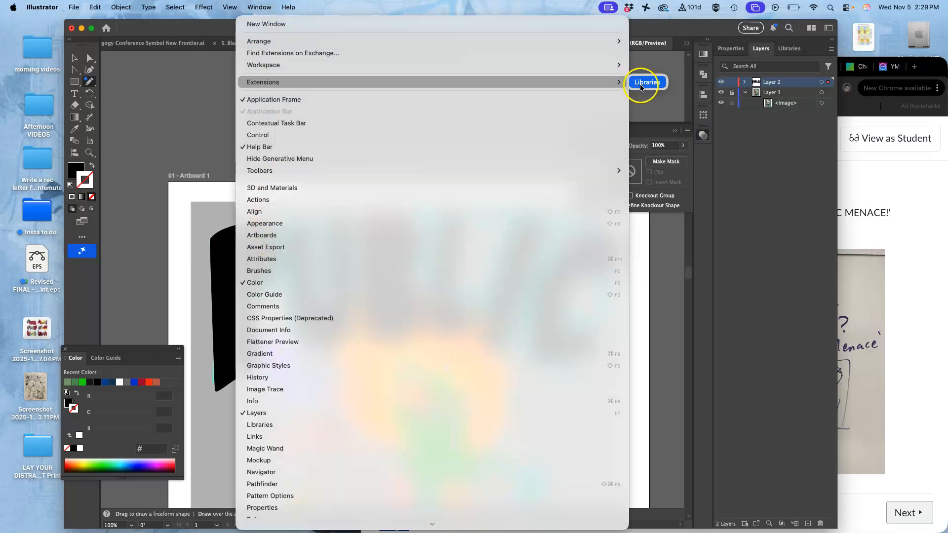
{"action": "left_click", "coordinate": [657, 62]}
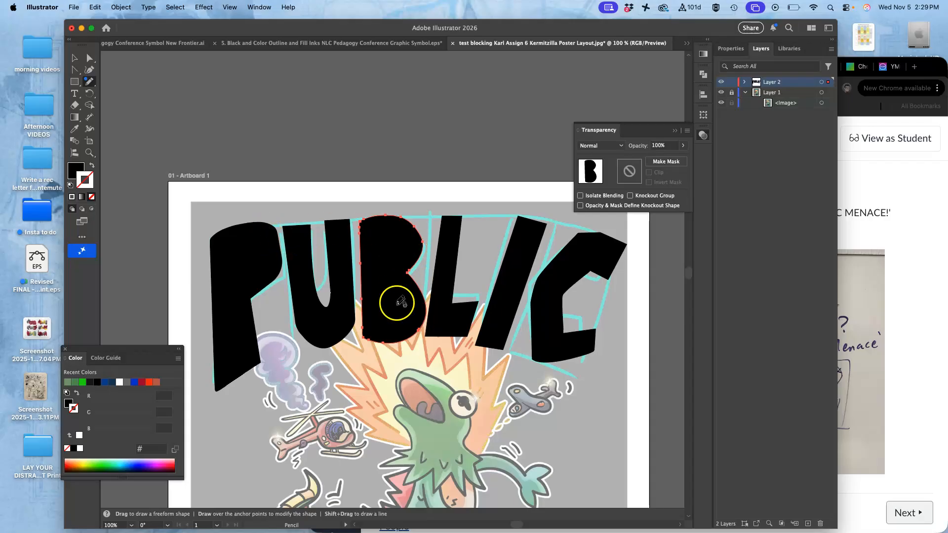
{"action": "left_click", "coordinate": [683, 149]}
{"action": "left_click_drag", "start_coordinate": [684, 158], "coordinate": [665, 164]}
Step: Lock the letters' layer and add a new layer above it
{"action": "key", "text": "super+equal"}
{"action": "key", "text": "super+equal"}
{"action": "key", "text": "super+equal"}
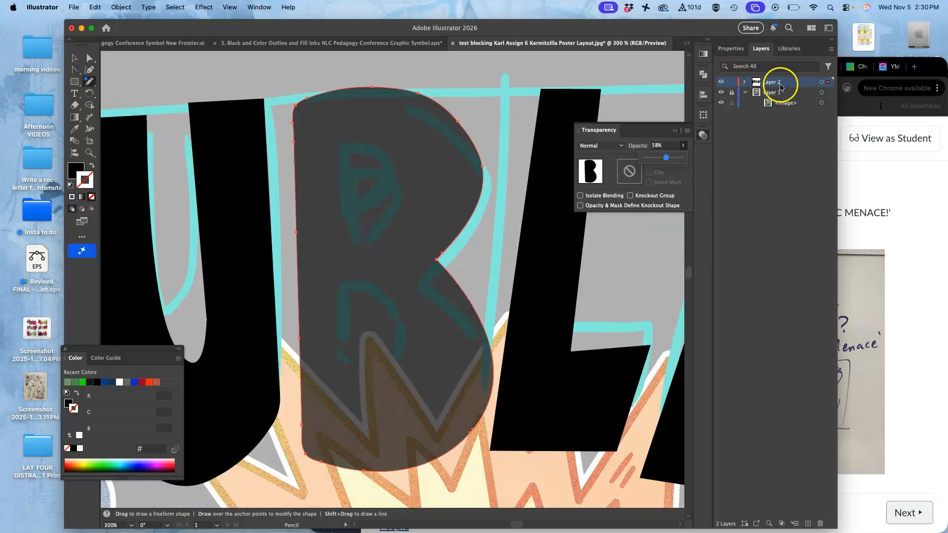
{"action": "left_click", "coordinate": [731, 82]}
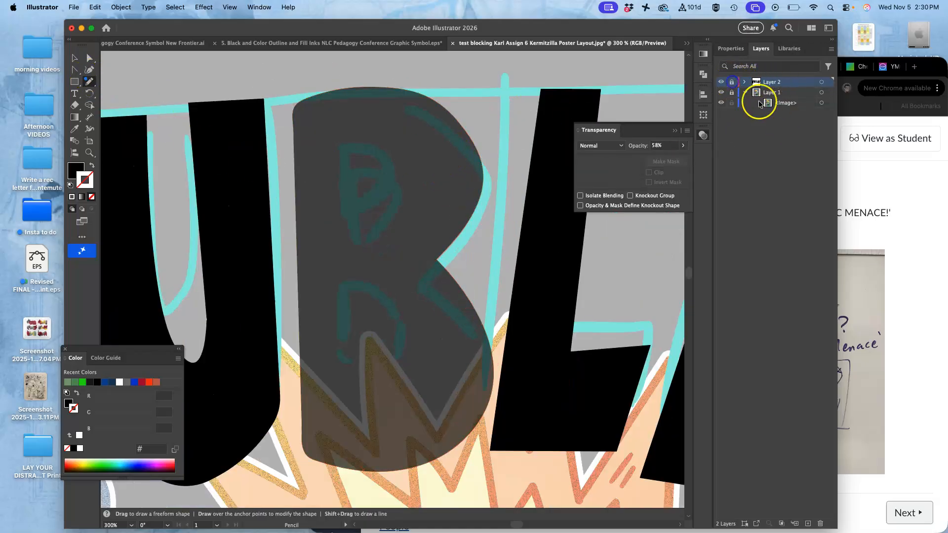
{"action": "left_click", "coordinate": [809, 525]}
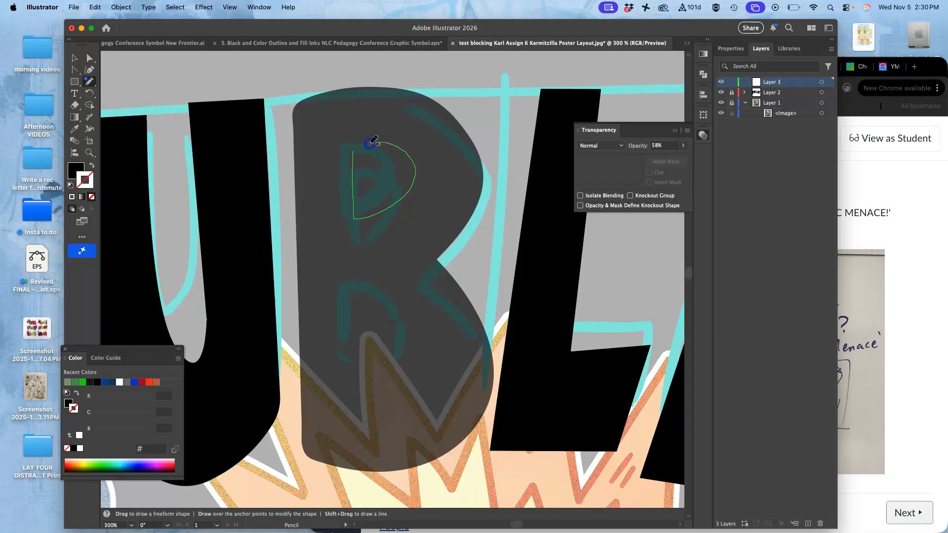
Step: Draw the B's upper counter with the Pencil tool on the new layer and fill it white
{"action": "left_click_drag", "start_coordinate": [357, 145], "coordinate": [359, 143]}
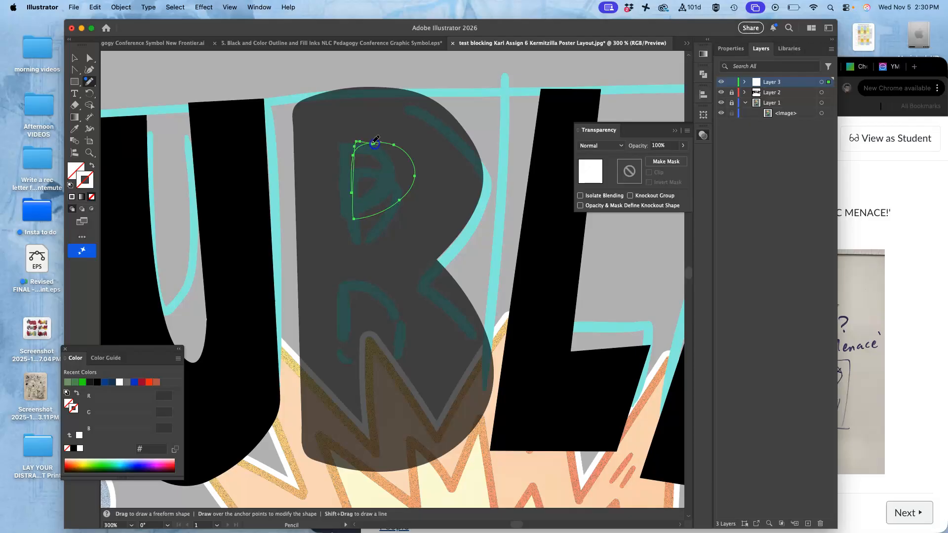
{"action": "key", "text": "super+z"}
{"action": "key", "text": "super+z"}
{"action": "left_click", "coordinate": [87, 168]}
{"action": "double_click", "coordinate": [77, 169]}
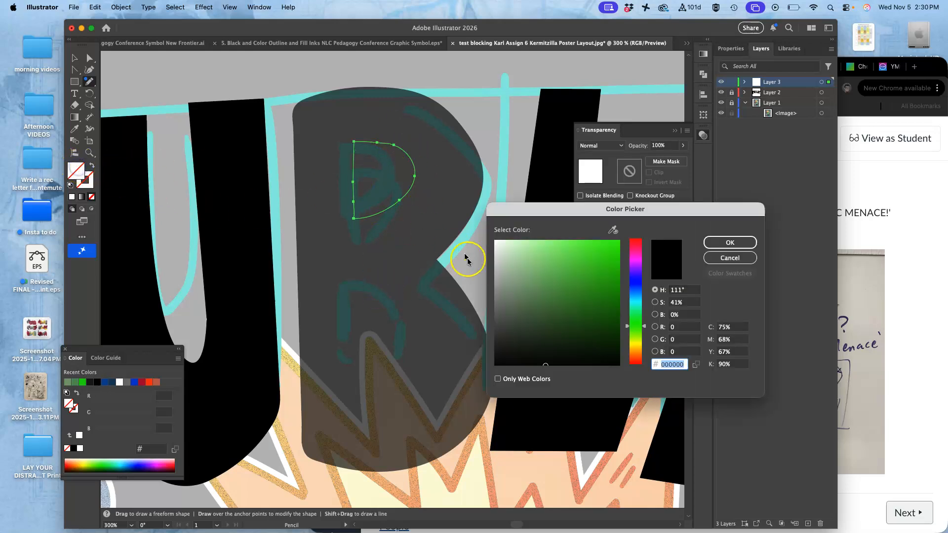
{"action": "left_click_drag", "start_coordinate": [498, 247], "coordinate": [494, 240]}
{"action": "left_click", "coordinate": [748, 243]}
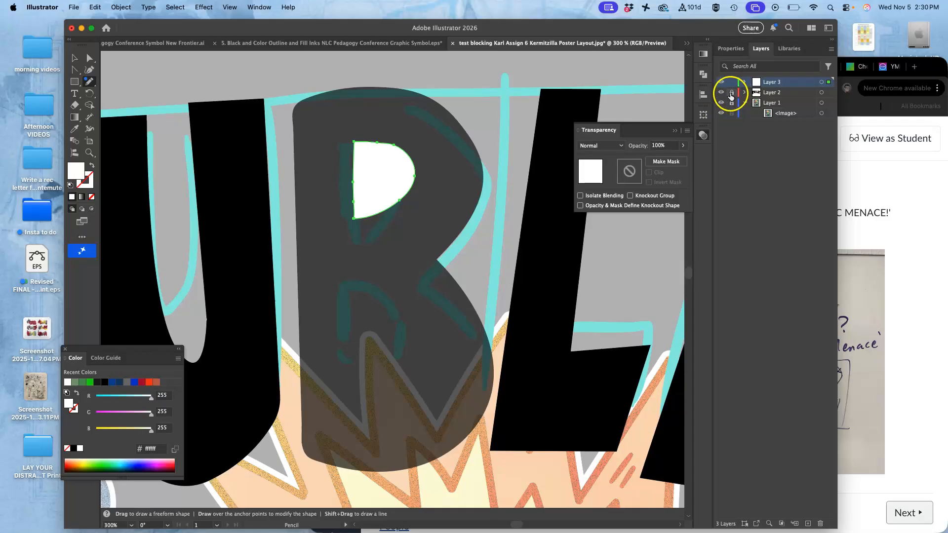
Step: Select the B and its counter shape and cut the counter out with Pathfinder Minus Front
{"action": "left_click", "coordinate": [821, 92]}
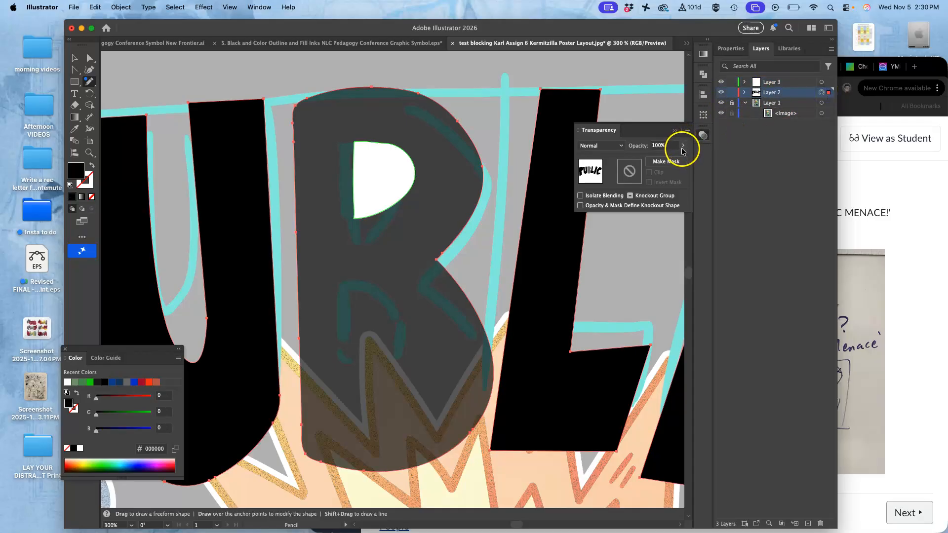
{"action": "left_click", "coordinate": [744, 92]}
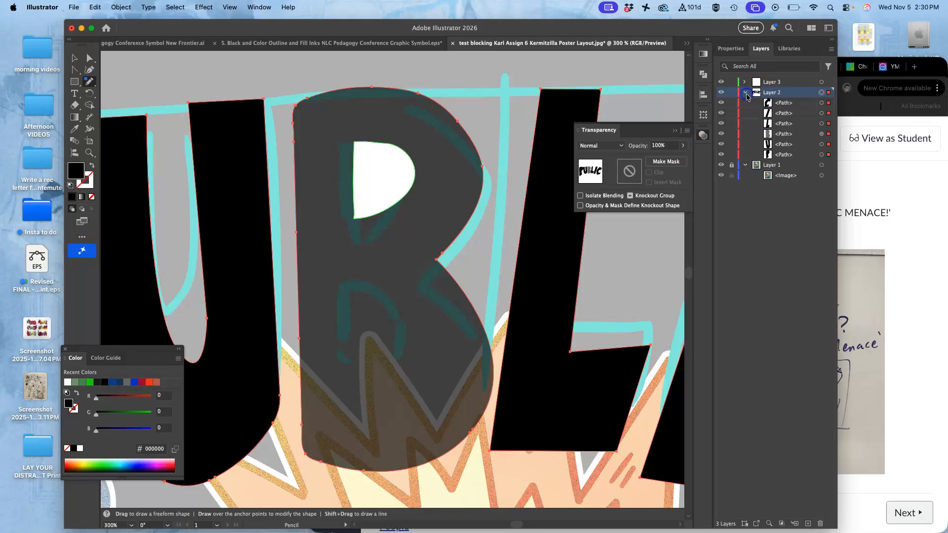
{"action": "left_click", "coordinate": [821, 134]}
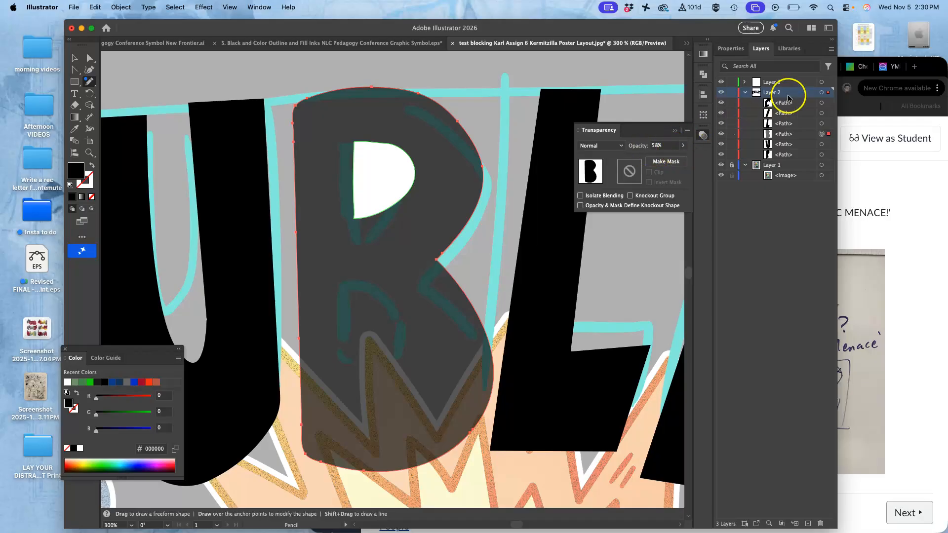
{"action": "left_click", "coordinate": [821, 83]}
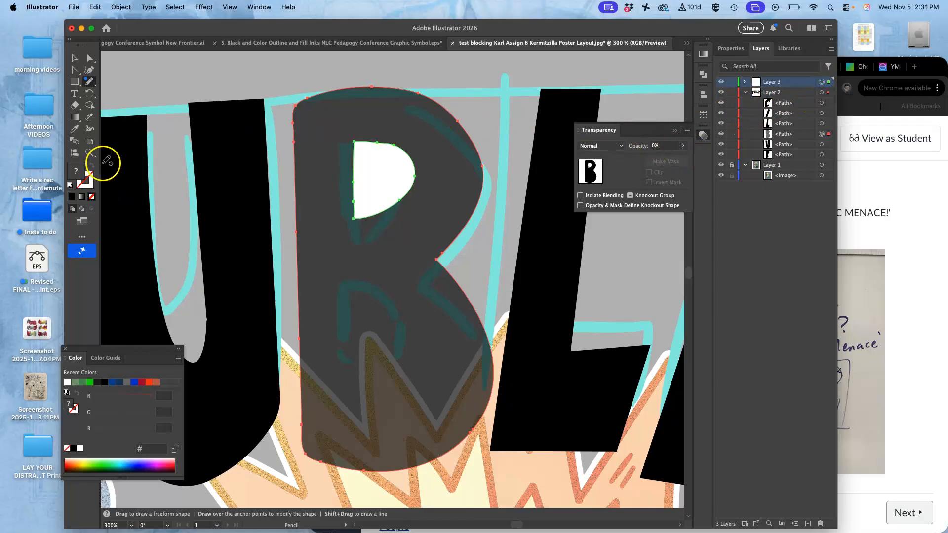
{"action": "left_click", "coordinate": [704, 74]}
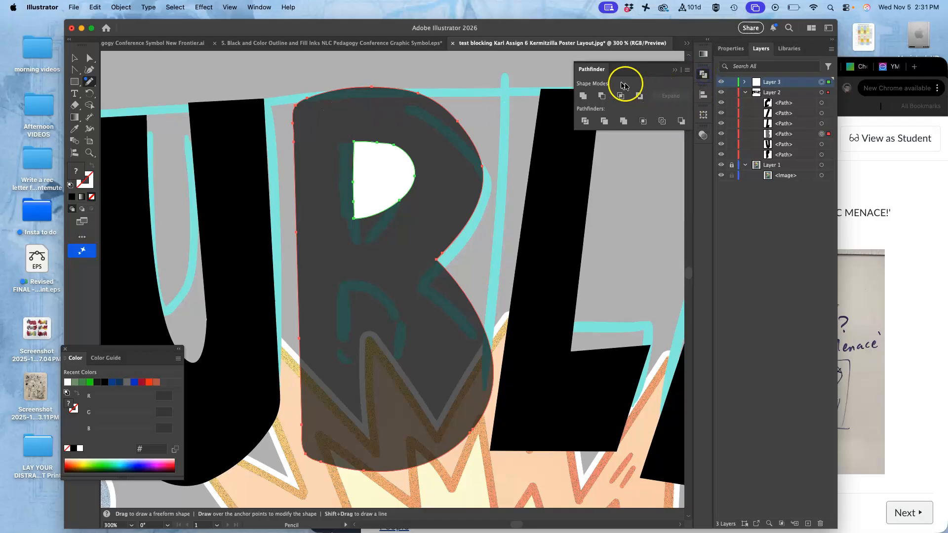
{"action": "left_click", "coordinate": [602, 97]}
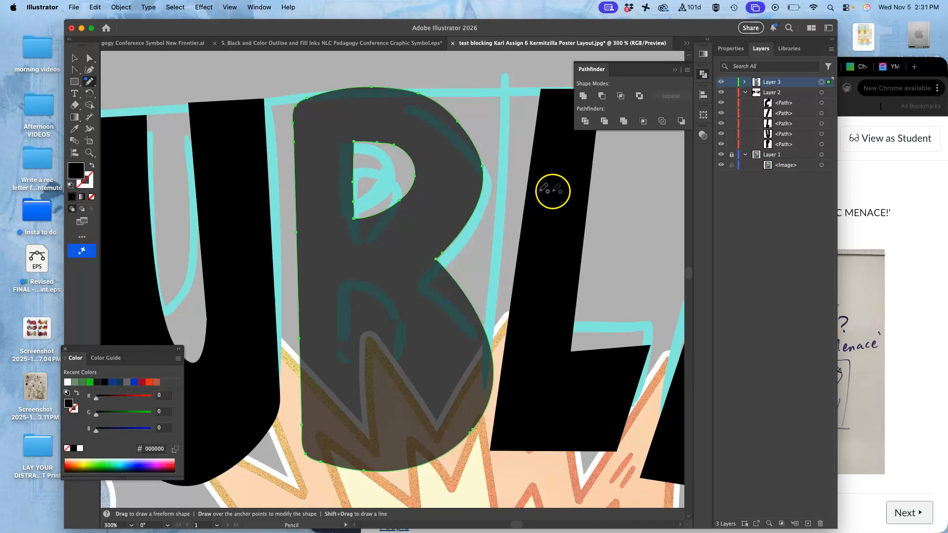
Step: Try to apply the U's attributes to the B with the Eyedropper, then select the B's compound path
{"action": "left_click", "coordinate": [704, 138]}
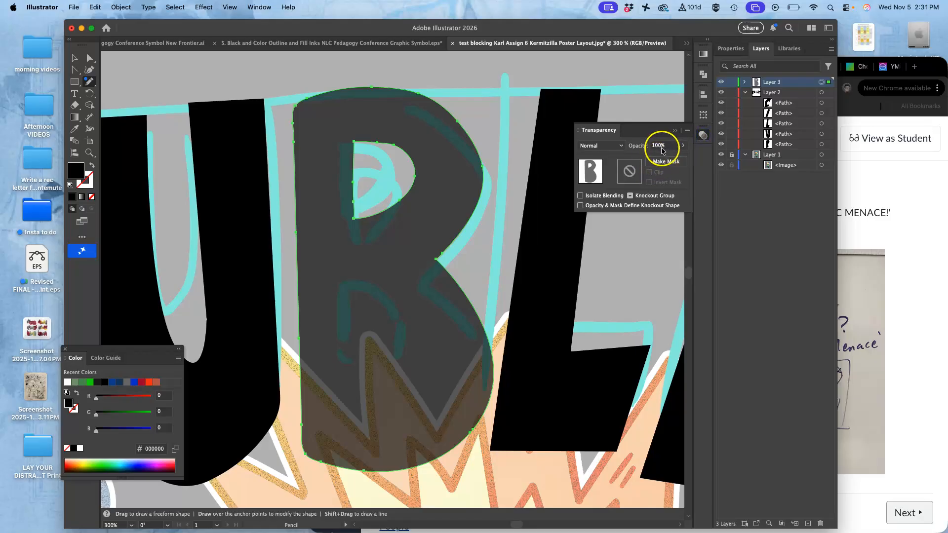
{"action": "left_click", "coordinate": [74, 130]}
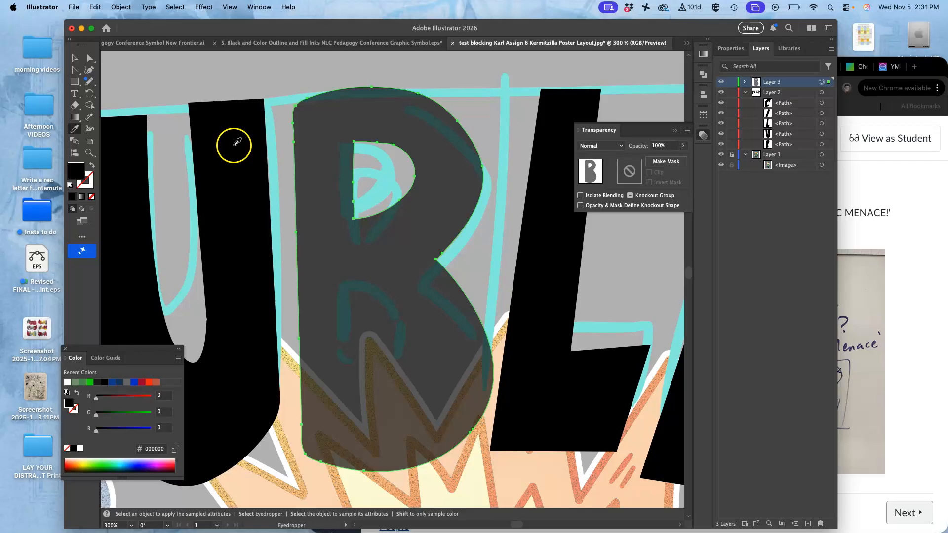
{"action": "left_click", "coordinate": [233, 185]}
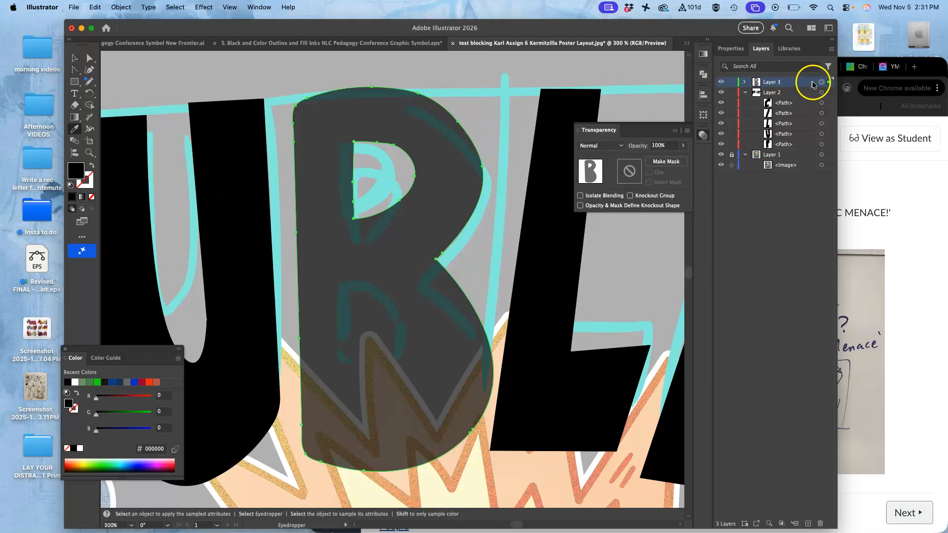
{"action": "left_click", "coordinate": [745, 83]}
{"action": "left_click", "coordinate": [821, 93]}
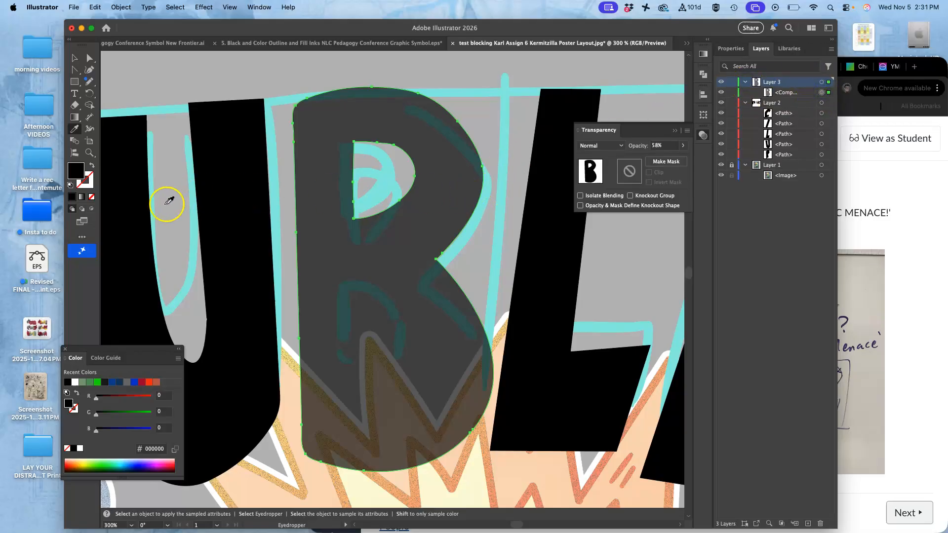